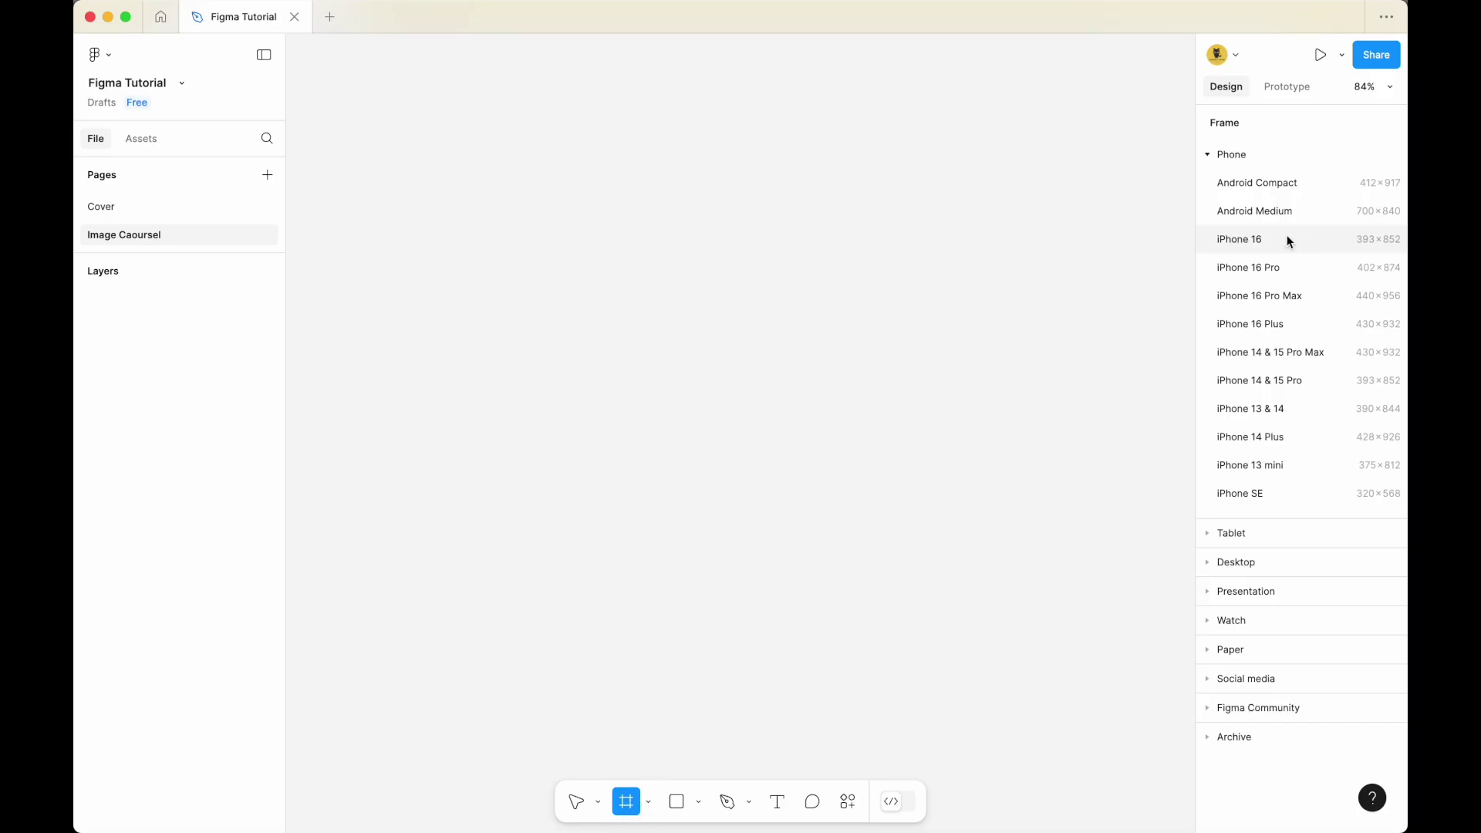
Add an iPhone 16 preset frame to the Image Caoursel page
left_click(1287, 241)
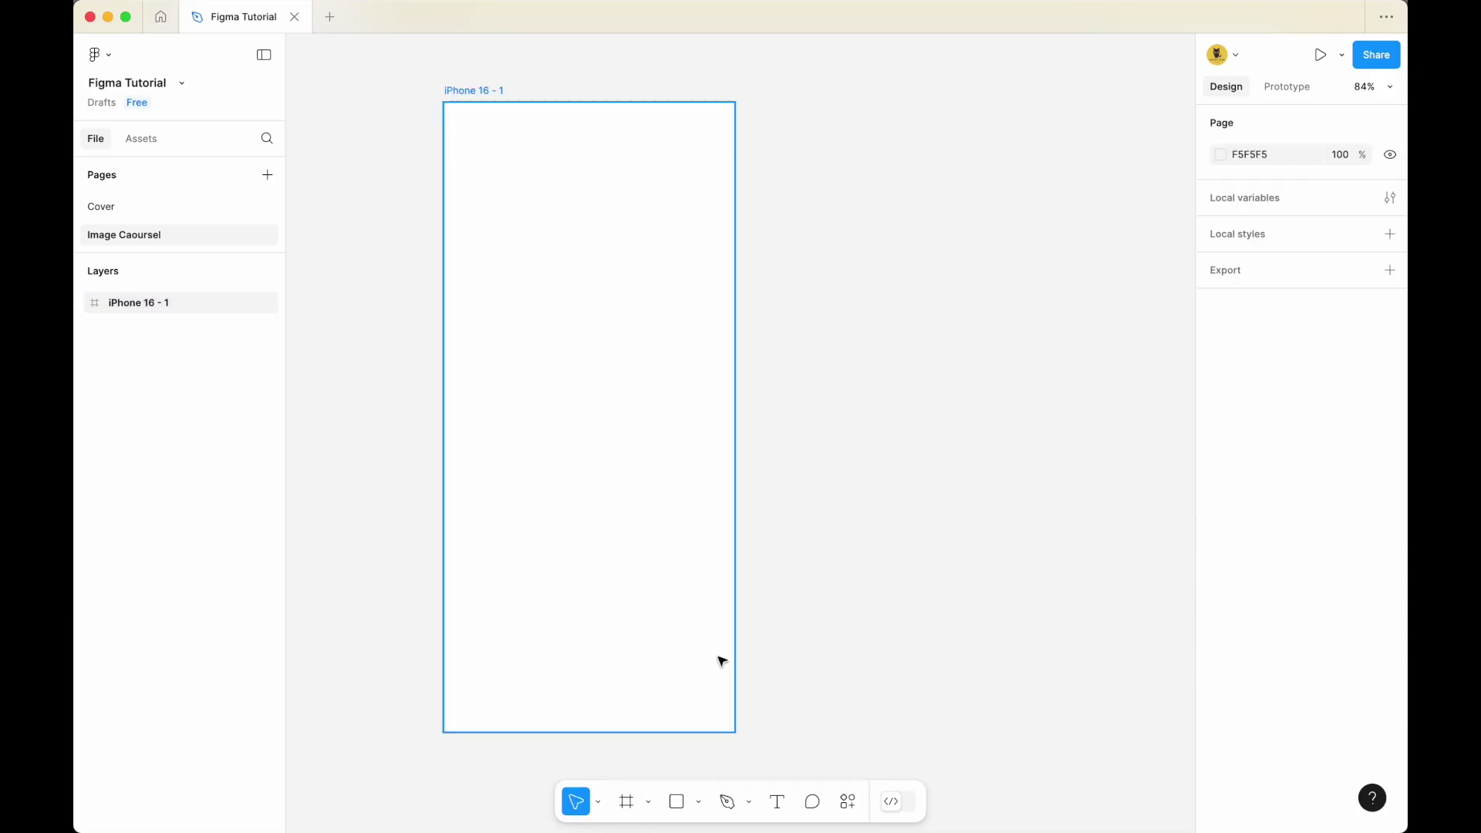
left_click(778, 802)
Create a text layer reading 'A' beside the phone frame
left_click(790, 302)
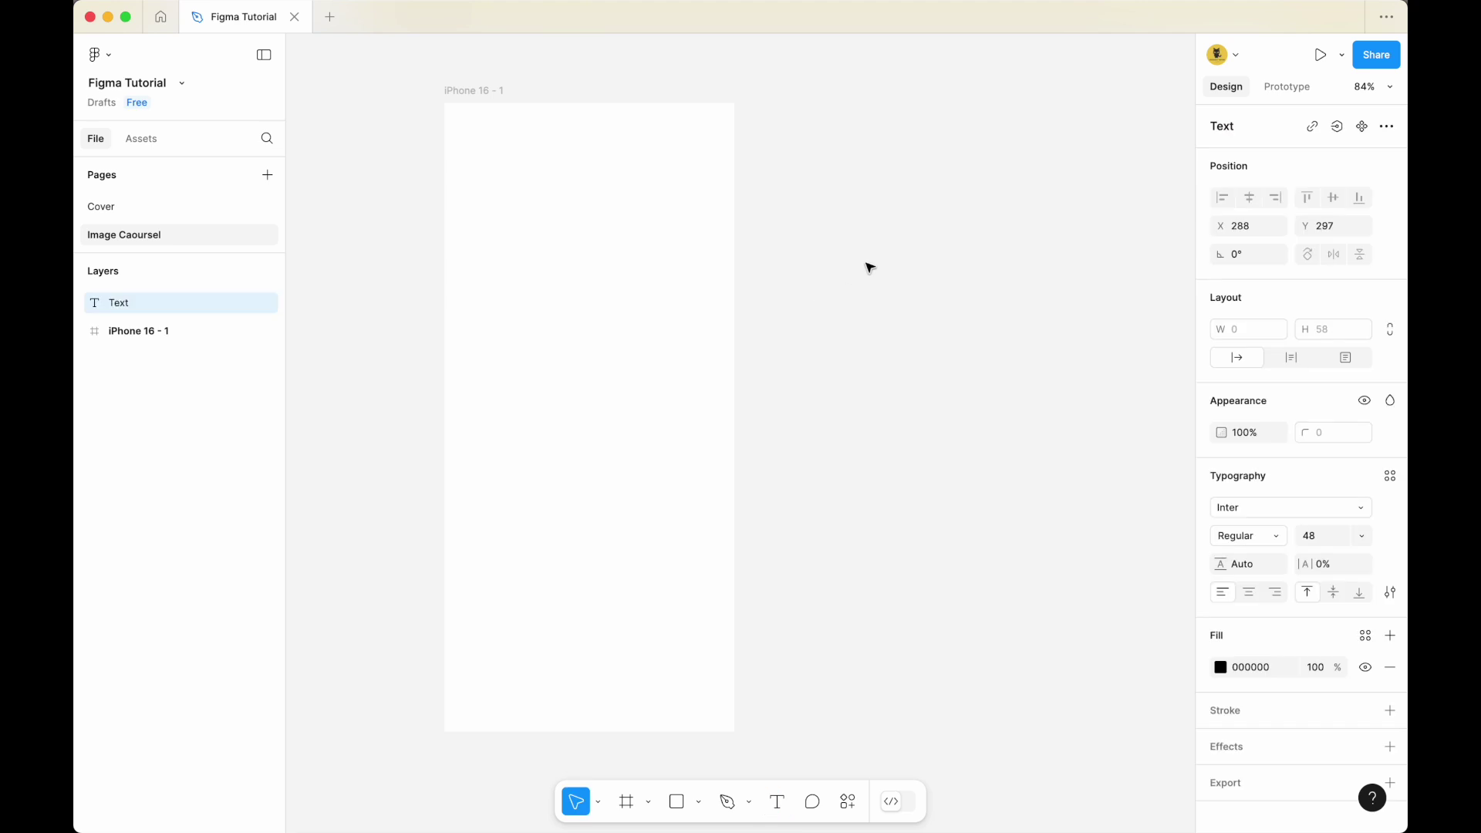
type("ss")
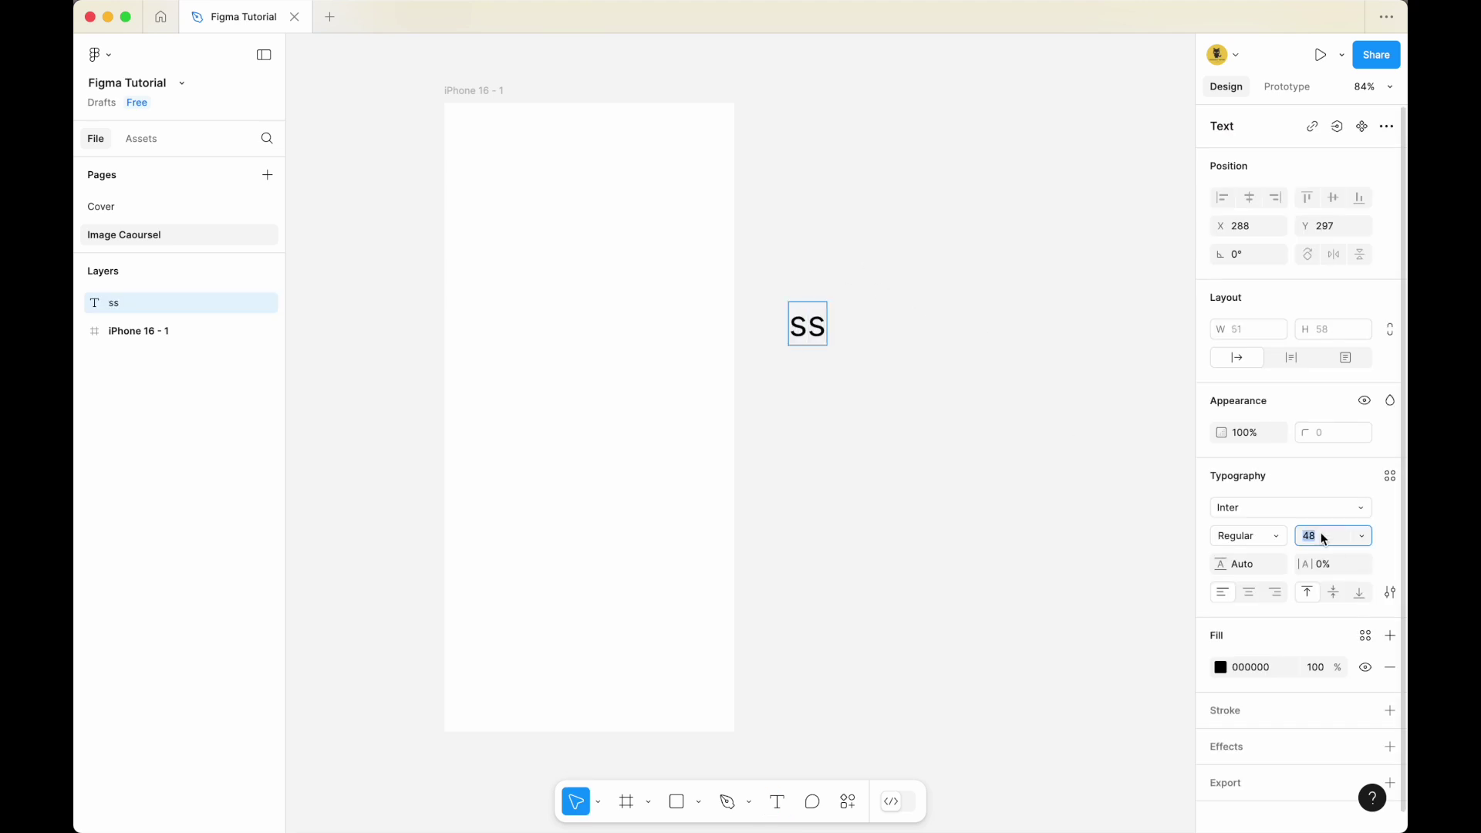
key("Return")
type("A")
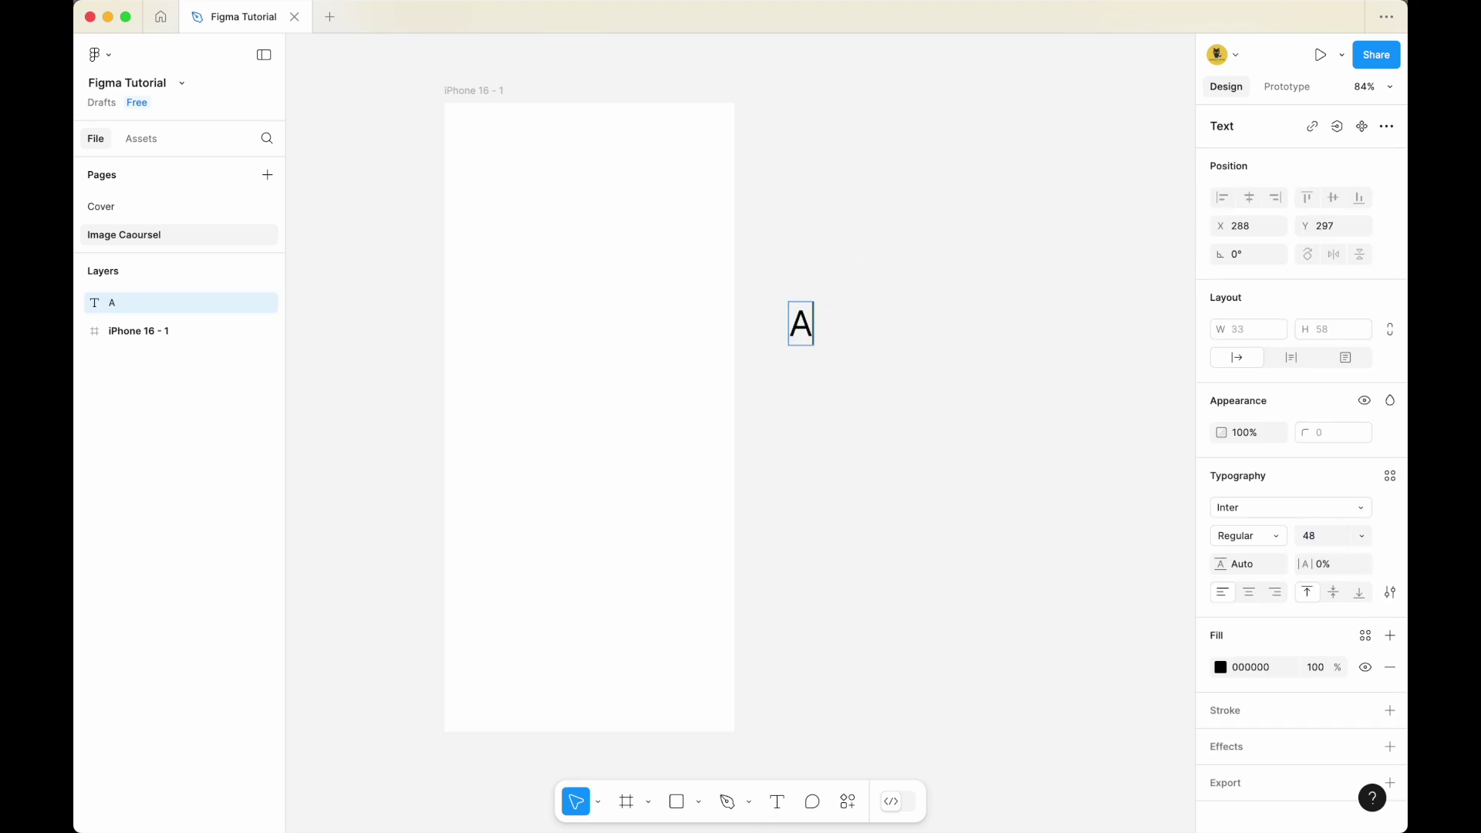
left_click(849, 281)
left_click_drag(798, 324, 803, 345)
Wrap the letter A in an auto-layout frame, Frame 1
right_click(803, 348)
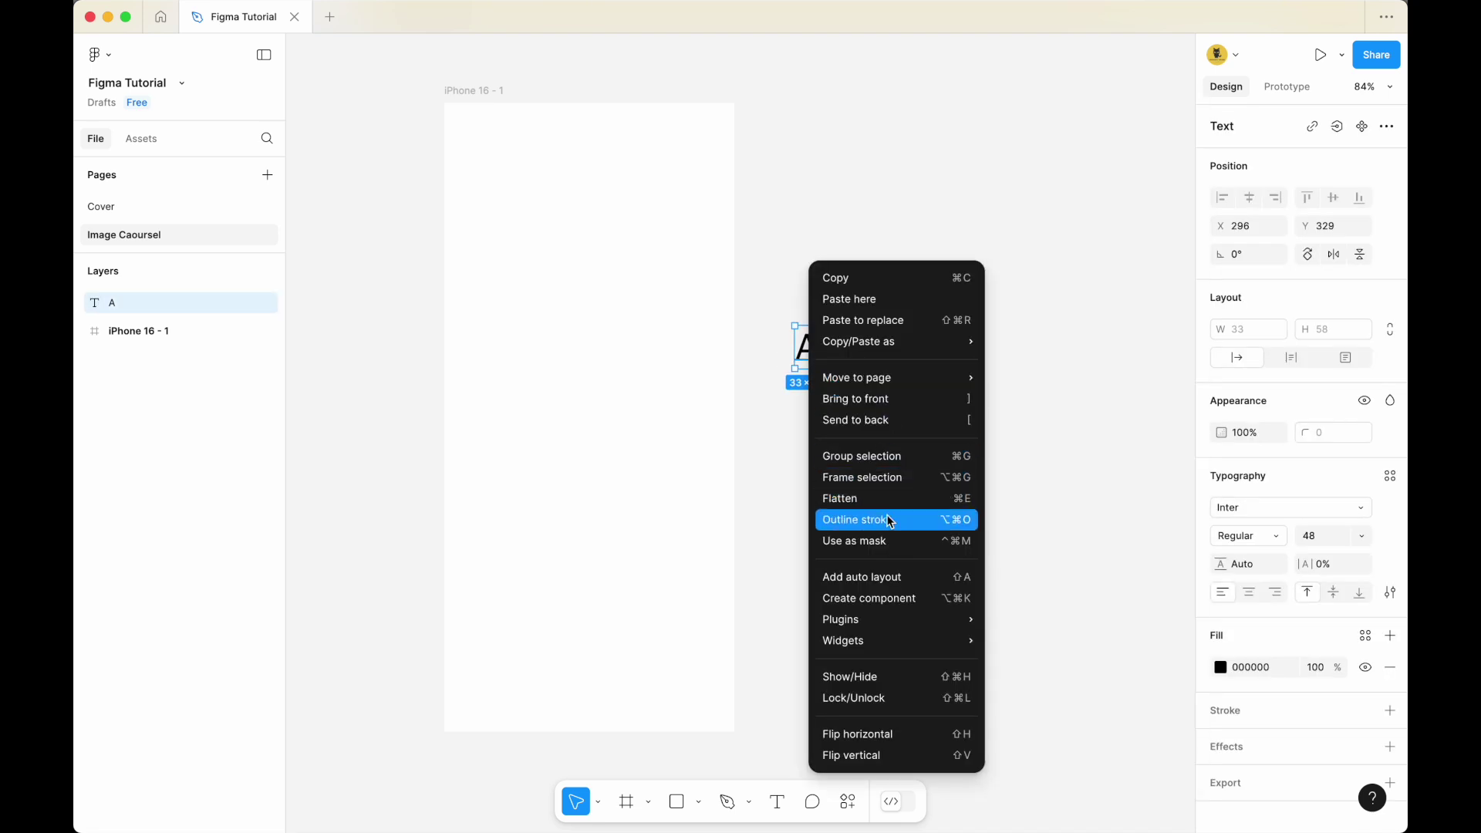
left_click(893, 578)
left_click(785, 267)
left_click(795, 307)
Size Frame 1 to 300 × 300 and set the letter A's width to Hug
left_click(1255, 338)
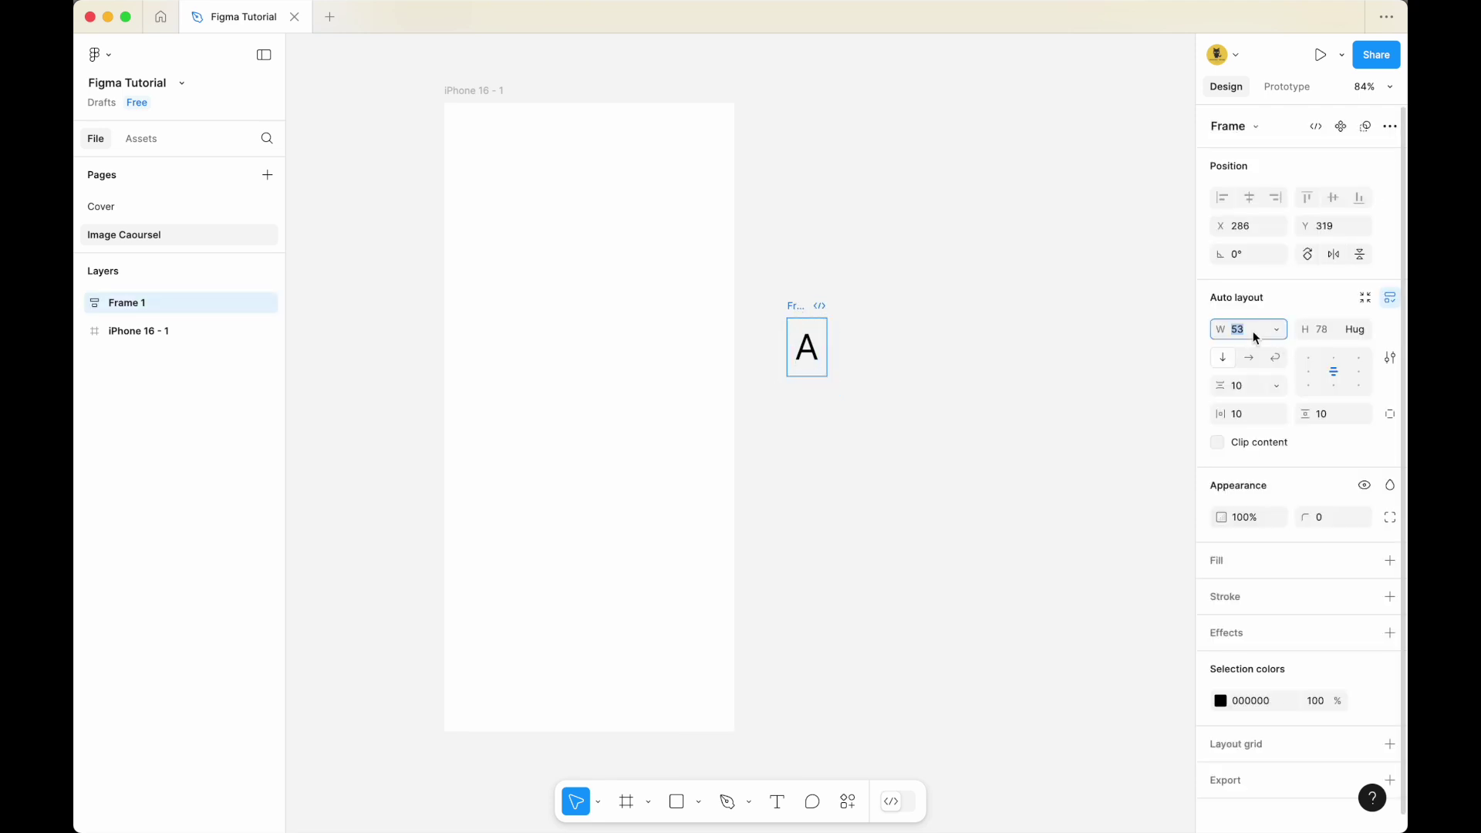
key("Tab")
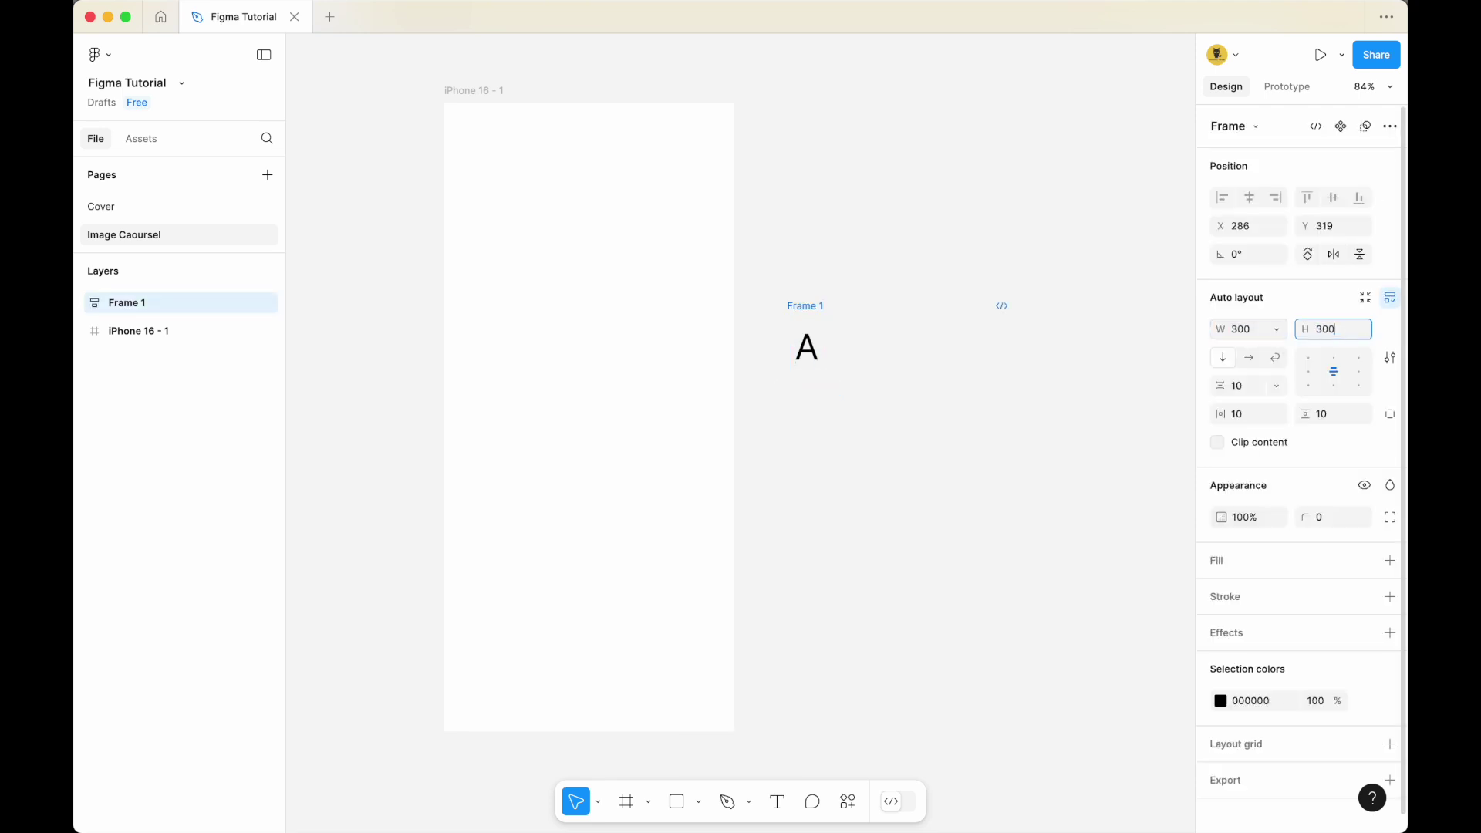
key("Return")
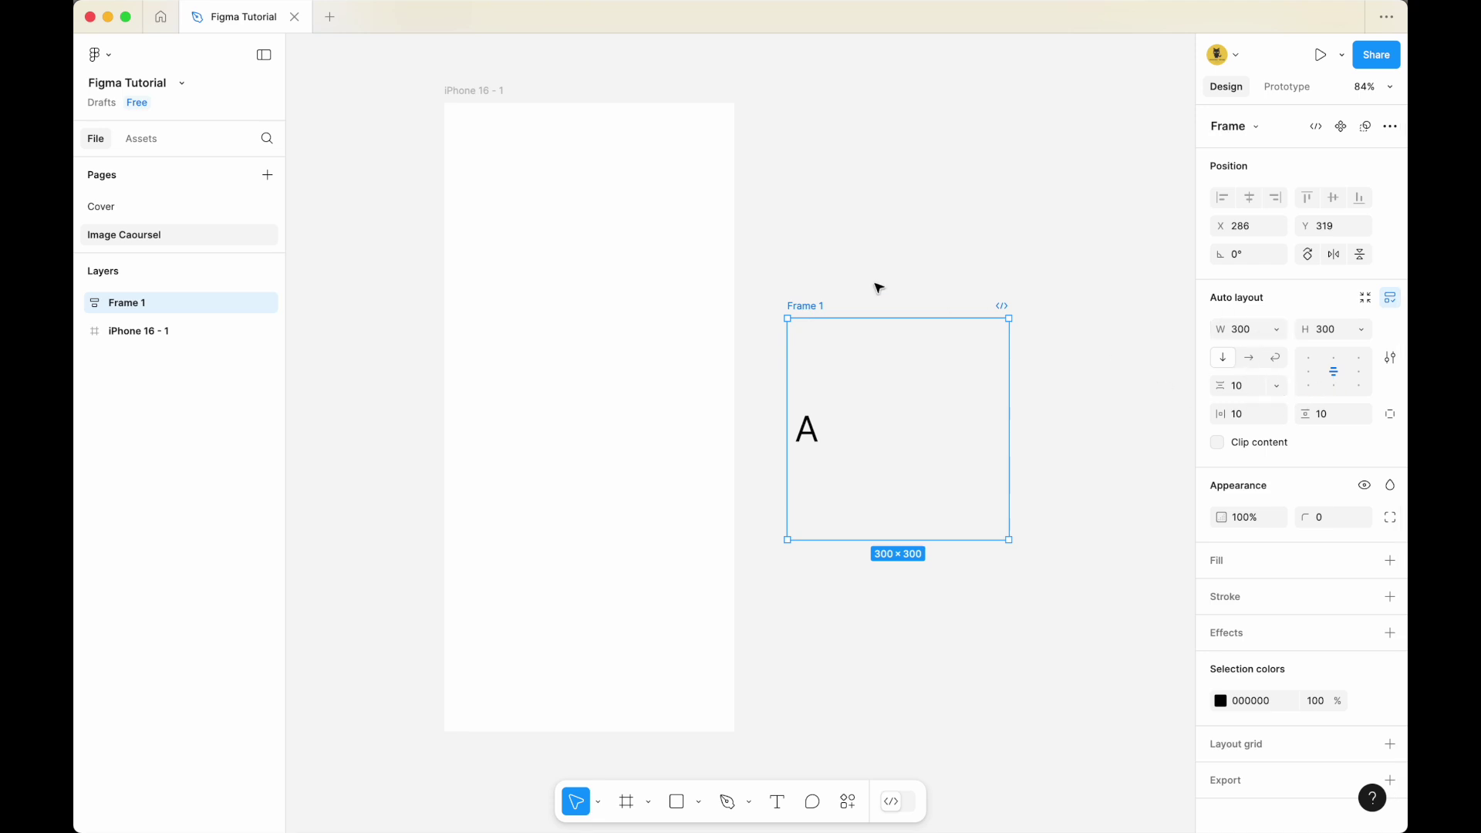
left_click(952, 304)
key("Escape")
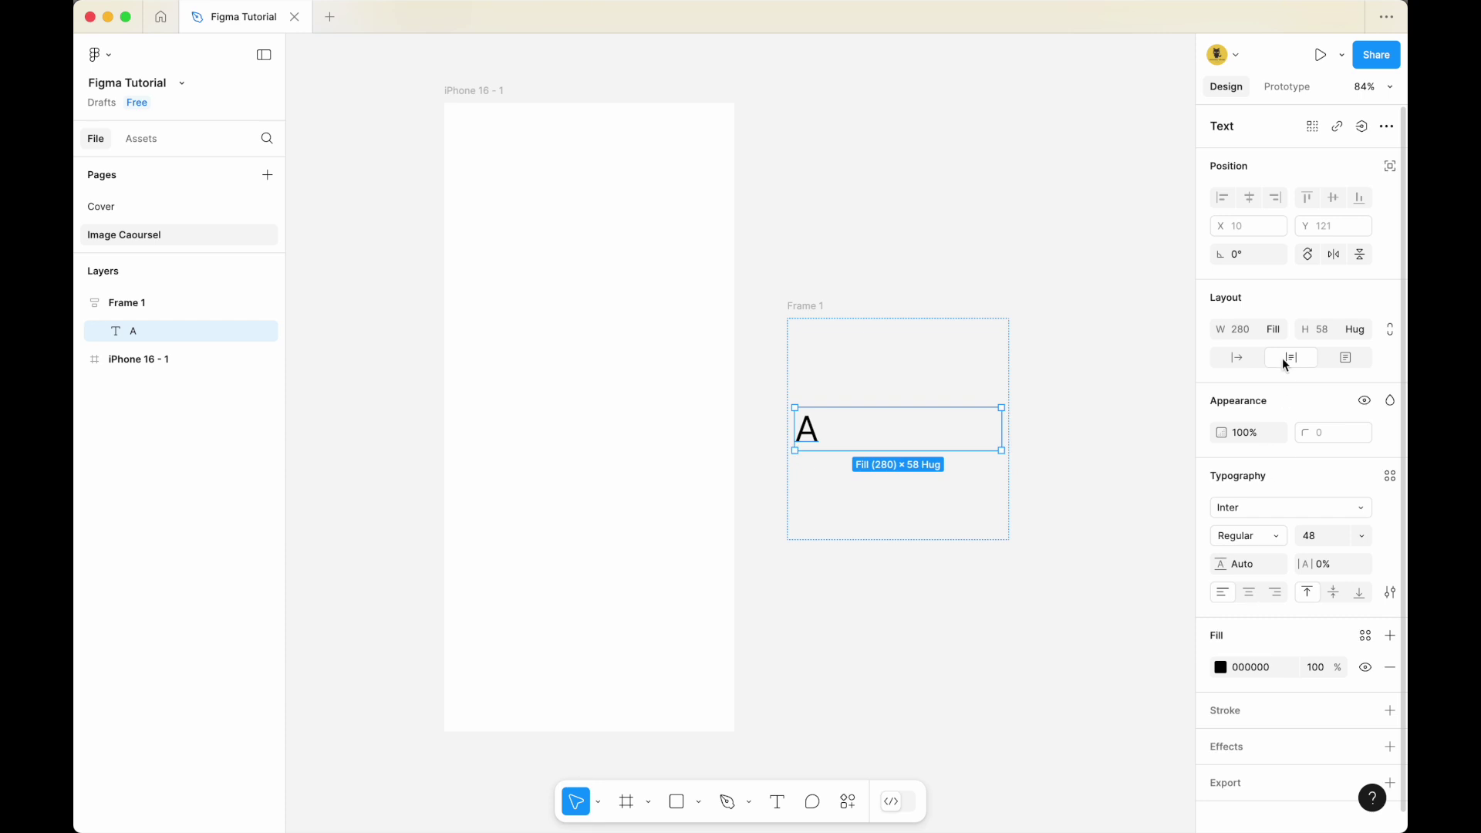
left_click(1278, 332)
left_click(1285, 305)
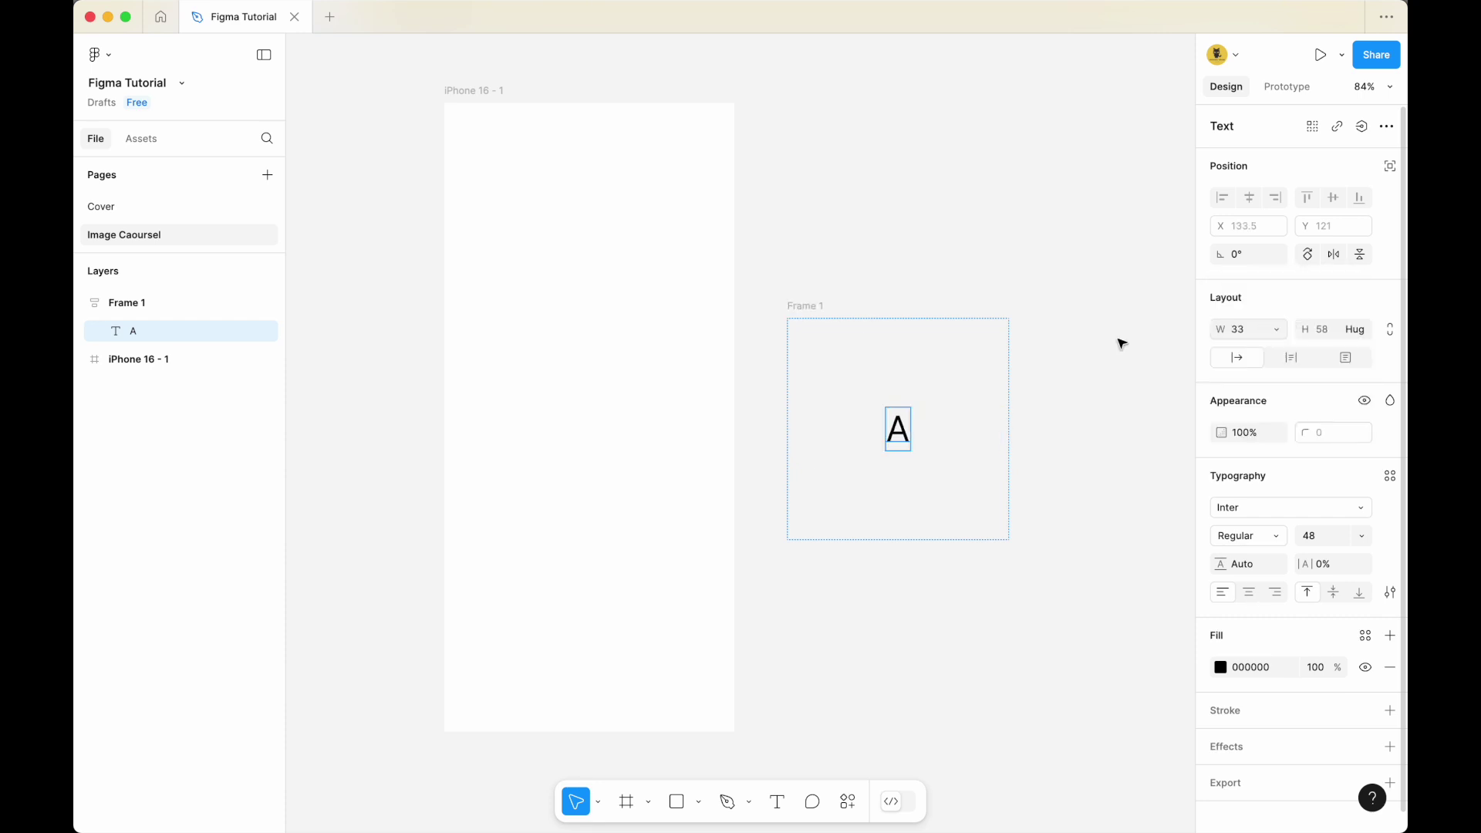
left_click(810, 262)
left_click(822, 309)
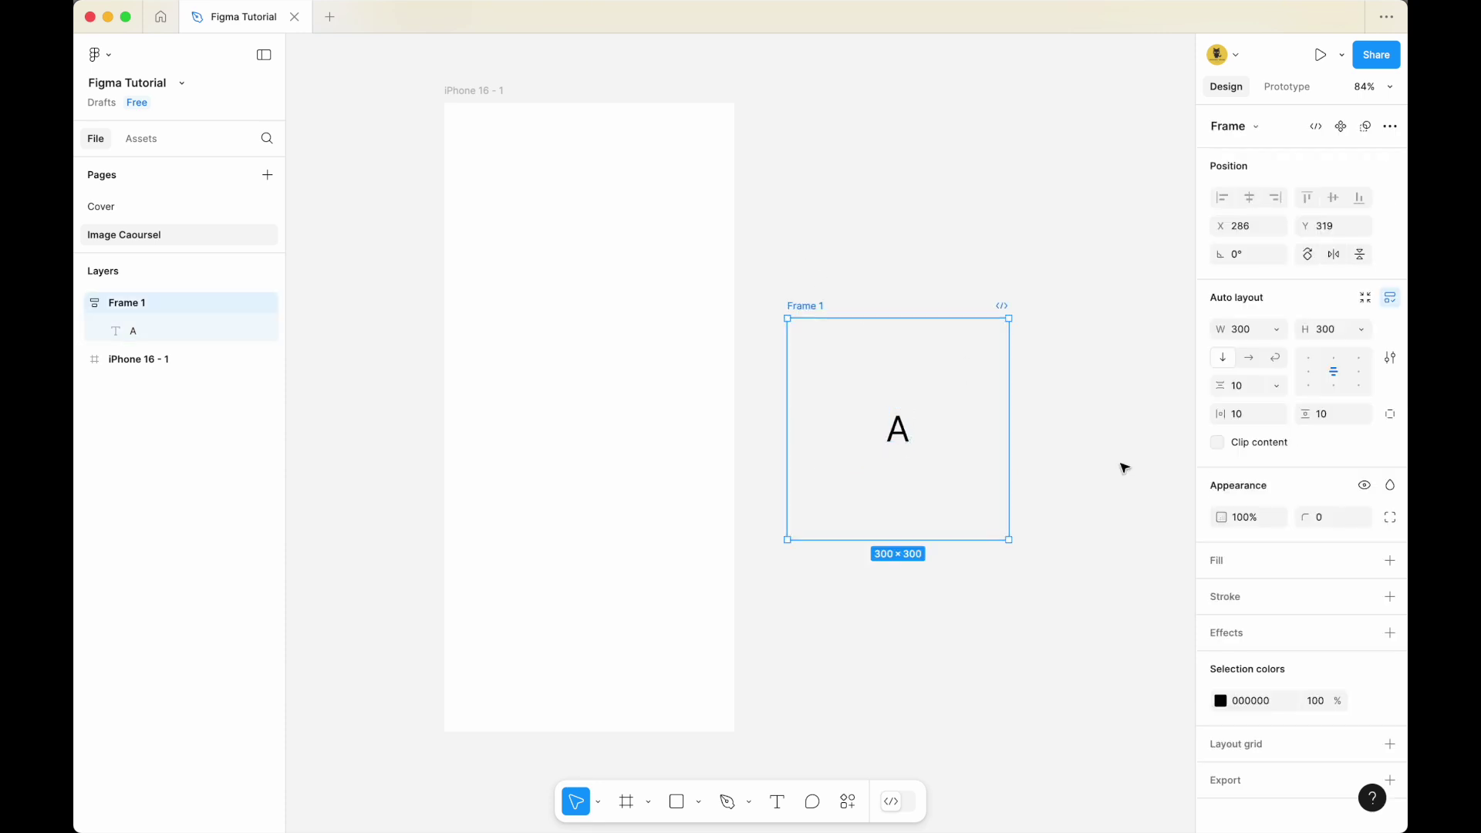
Give Frame 1 a bright green fill, 48C429
left_click(1221, 568)
left_click(1222, 591)
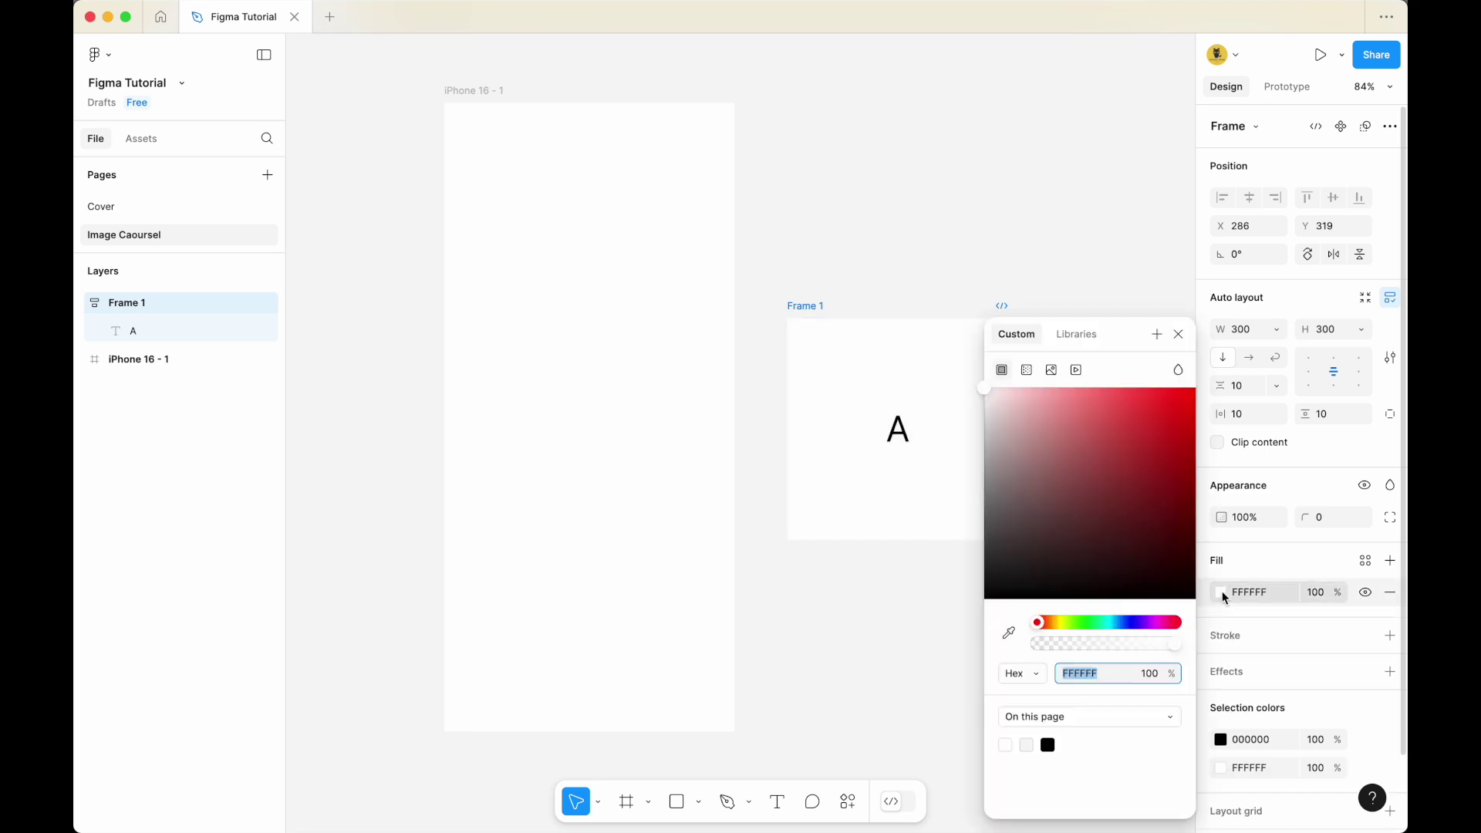
left_click(1051, 623)
left_click_drag(1051, 623, 1079, 621)
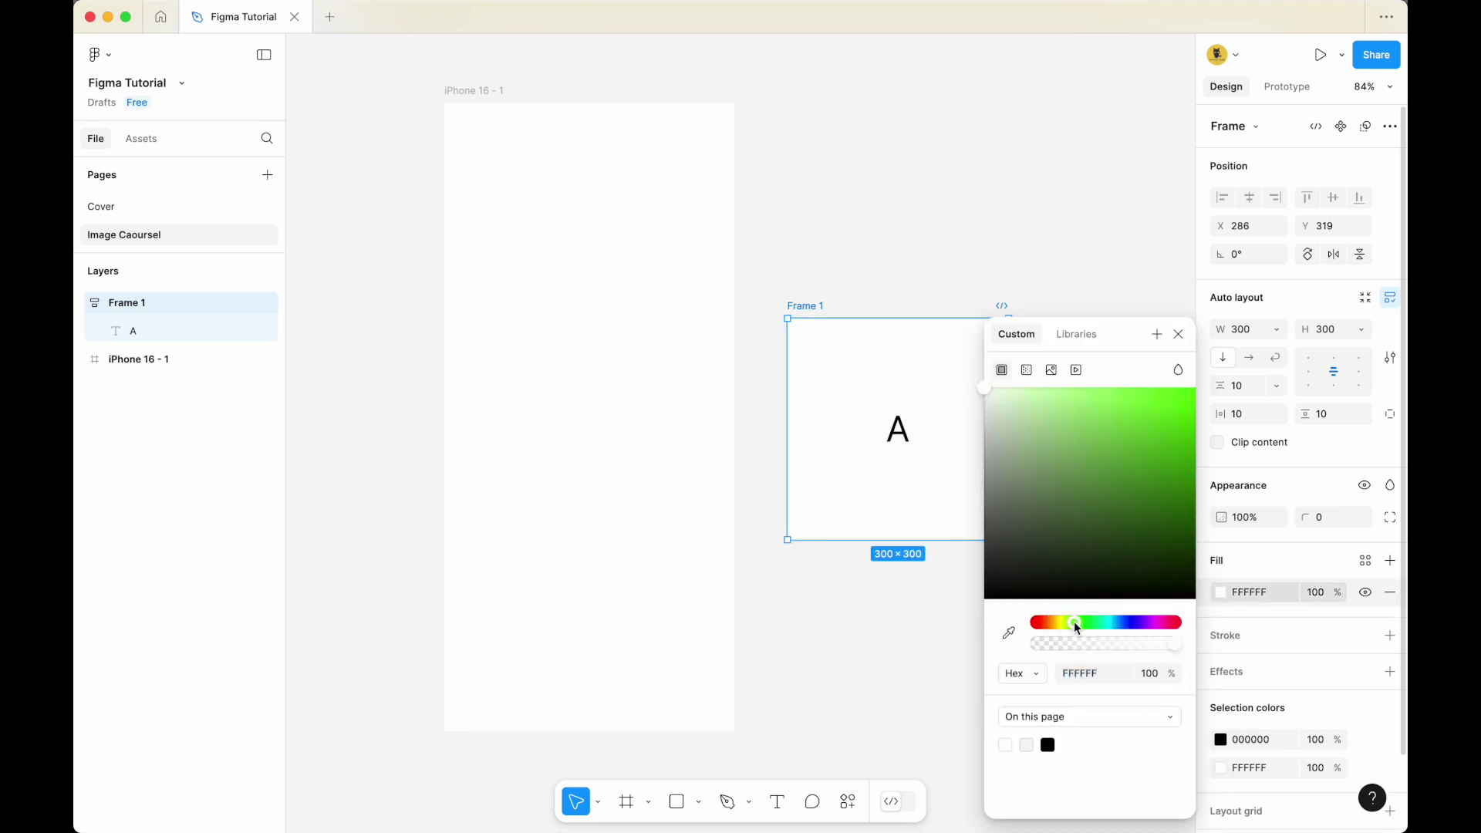
left_click(1104, 446)
left_click_drag(1123, 464, 1150, 433)
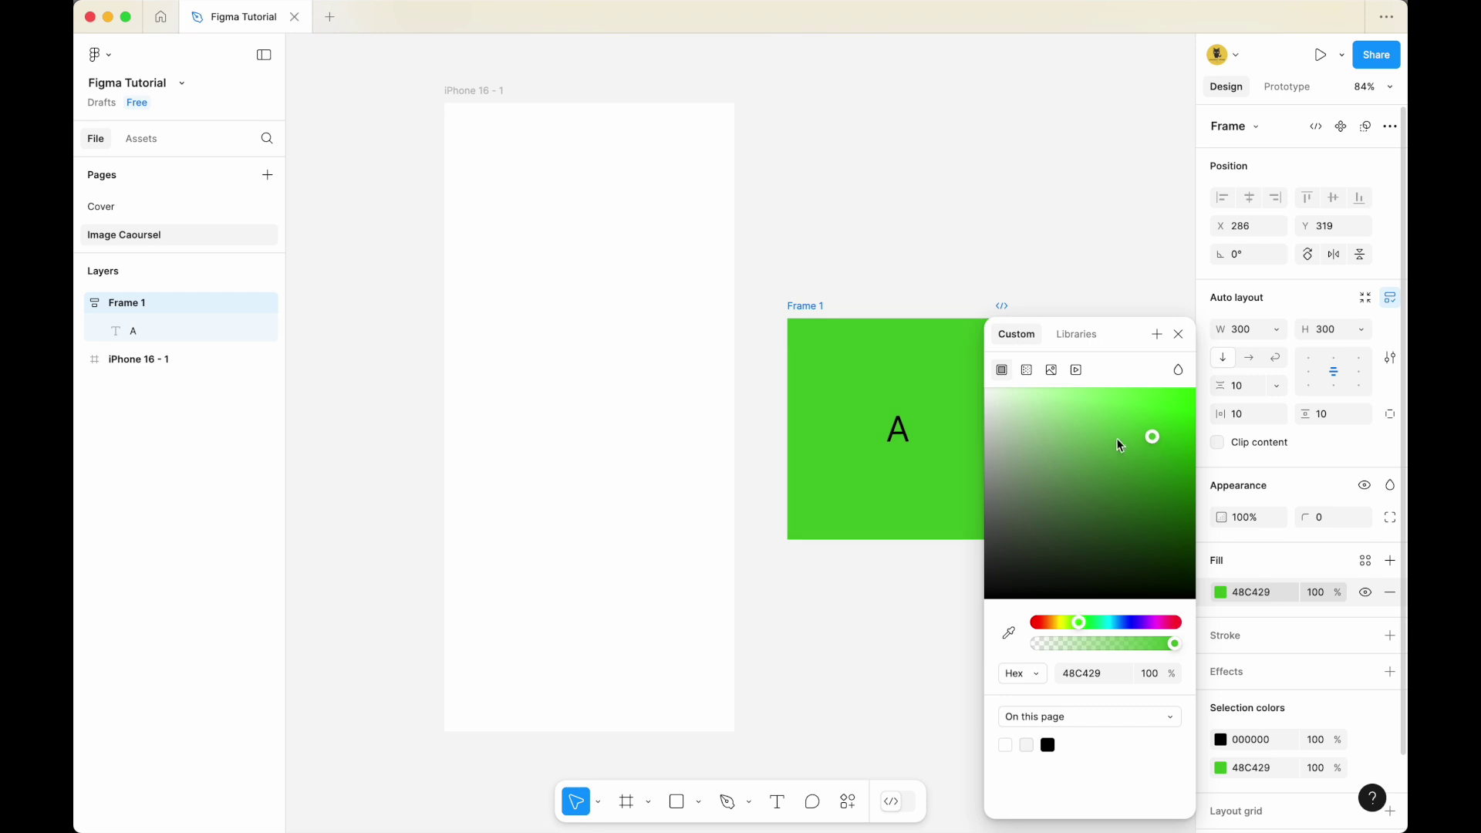
left_click(923, 245)
Make the letter A white (FFF)
left_click(893, 437)
left_click(1262, 668)
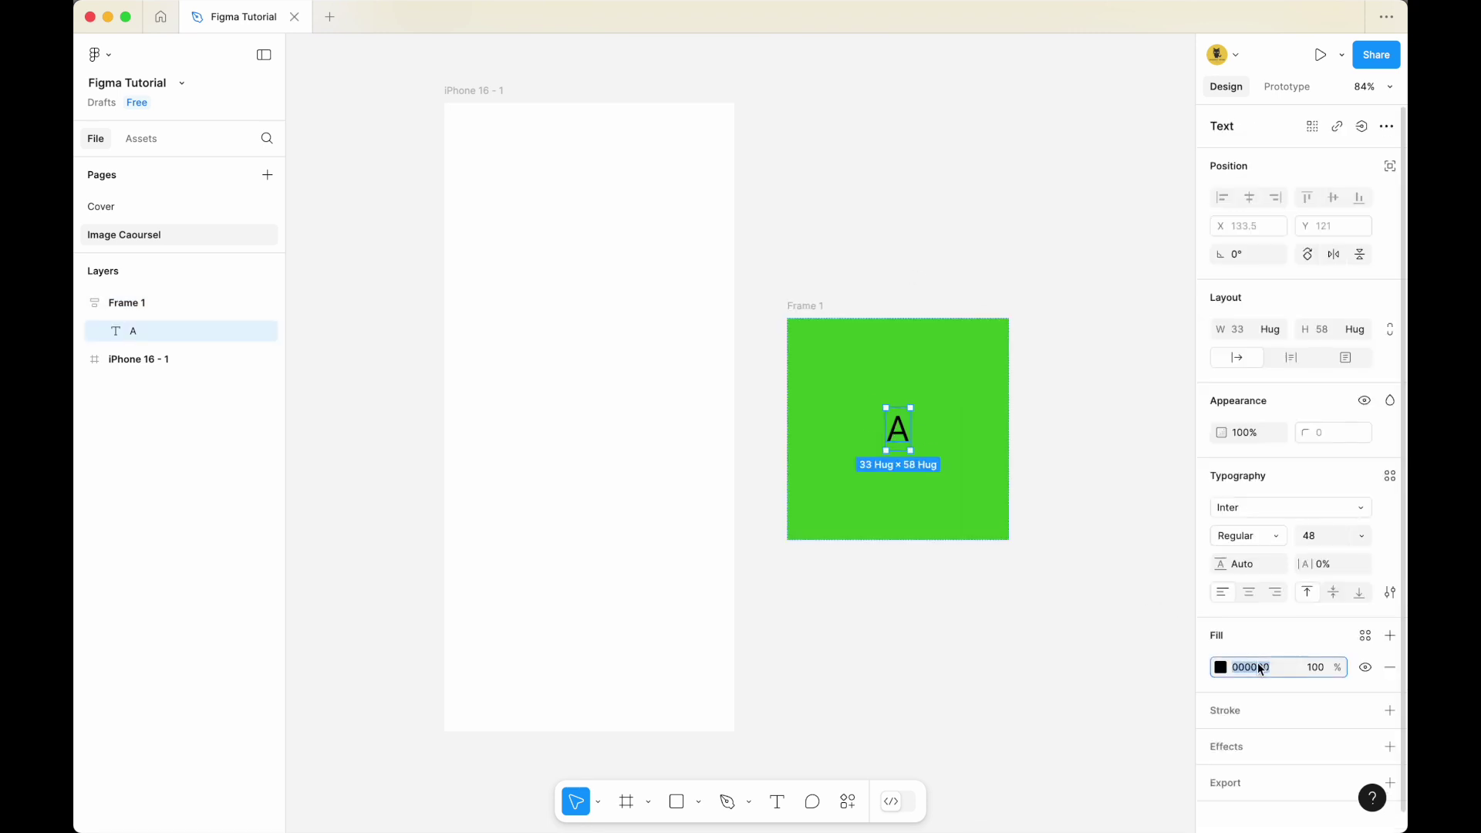
type("fff")
key("Return")
left_click(839, 235)
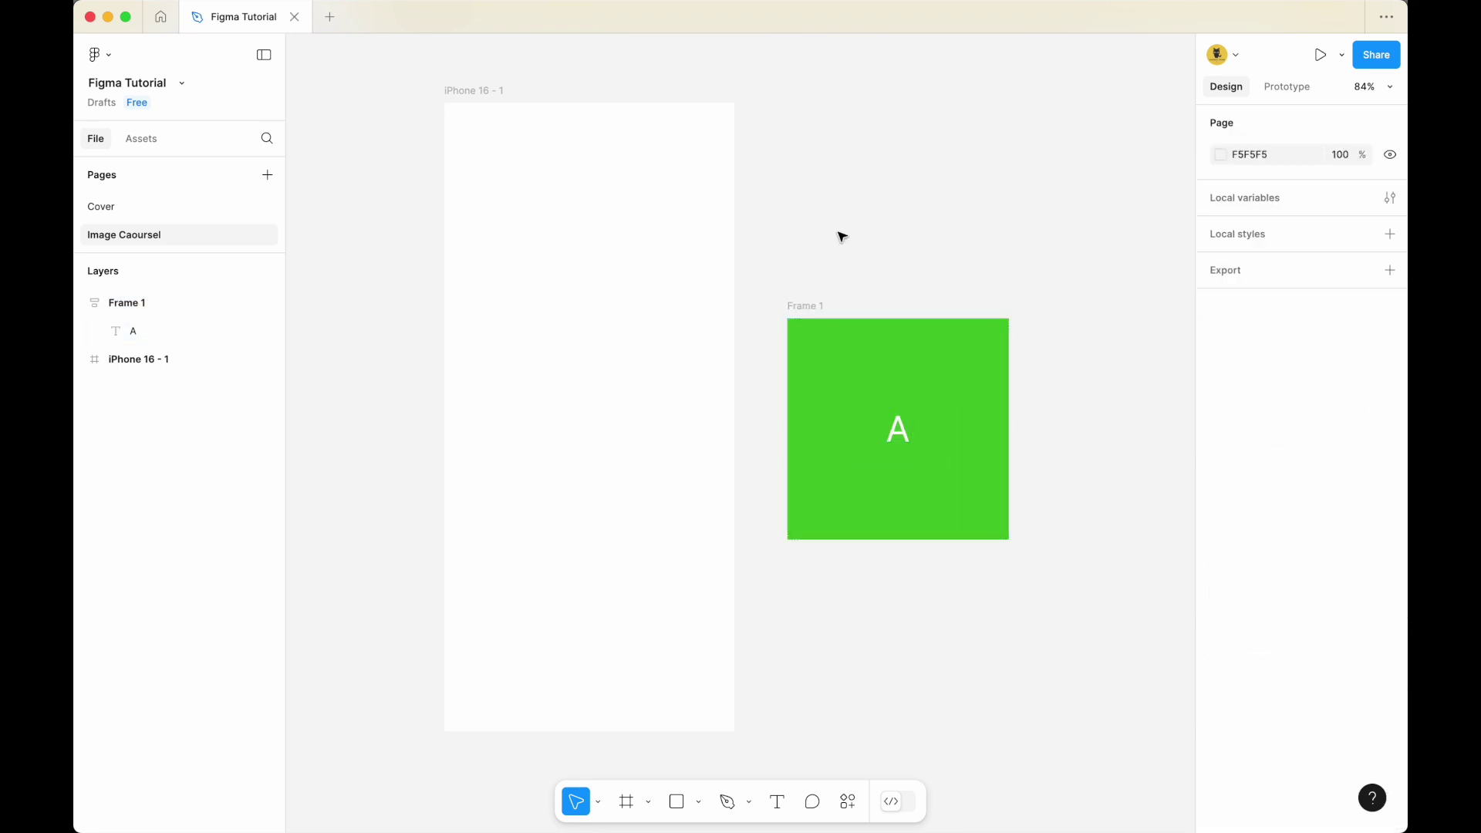
Rename the frame 'Image 1' and move it below the phone frame
double_click(819, 302)
key("BackSpace")
type("Item 1")
key("Return")
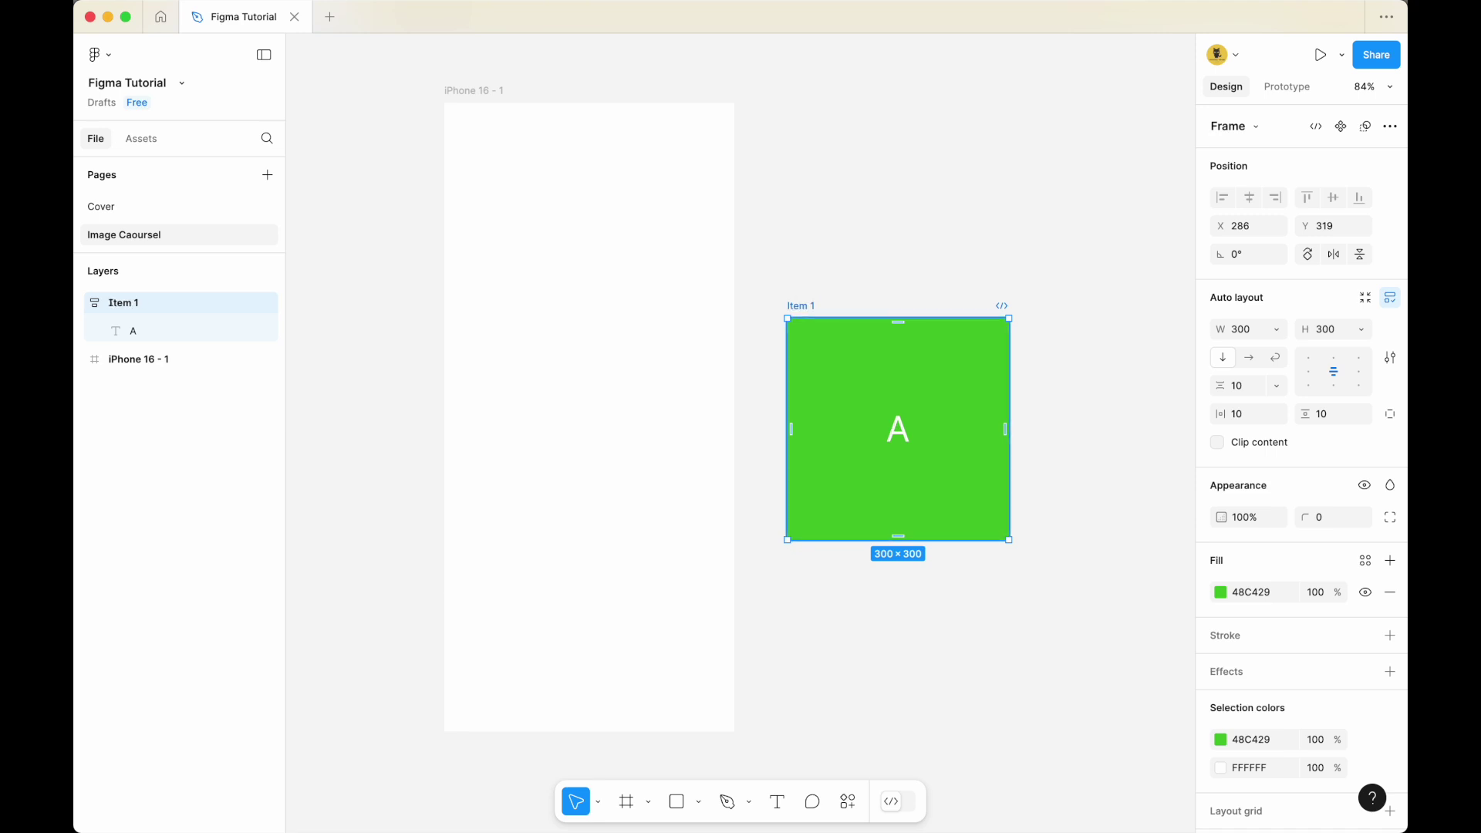
double_click(801, 306)
type("Image 1")
key("Return")
left_click_drag(842, 284, 552, 468)
left_click(847, 281)
scroll(843, 555, "down", 5)
Duplicate Image 1 to create Image 2
left_click(577, 278)
left_click(513, 277)
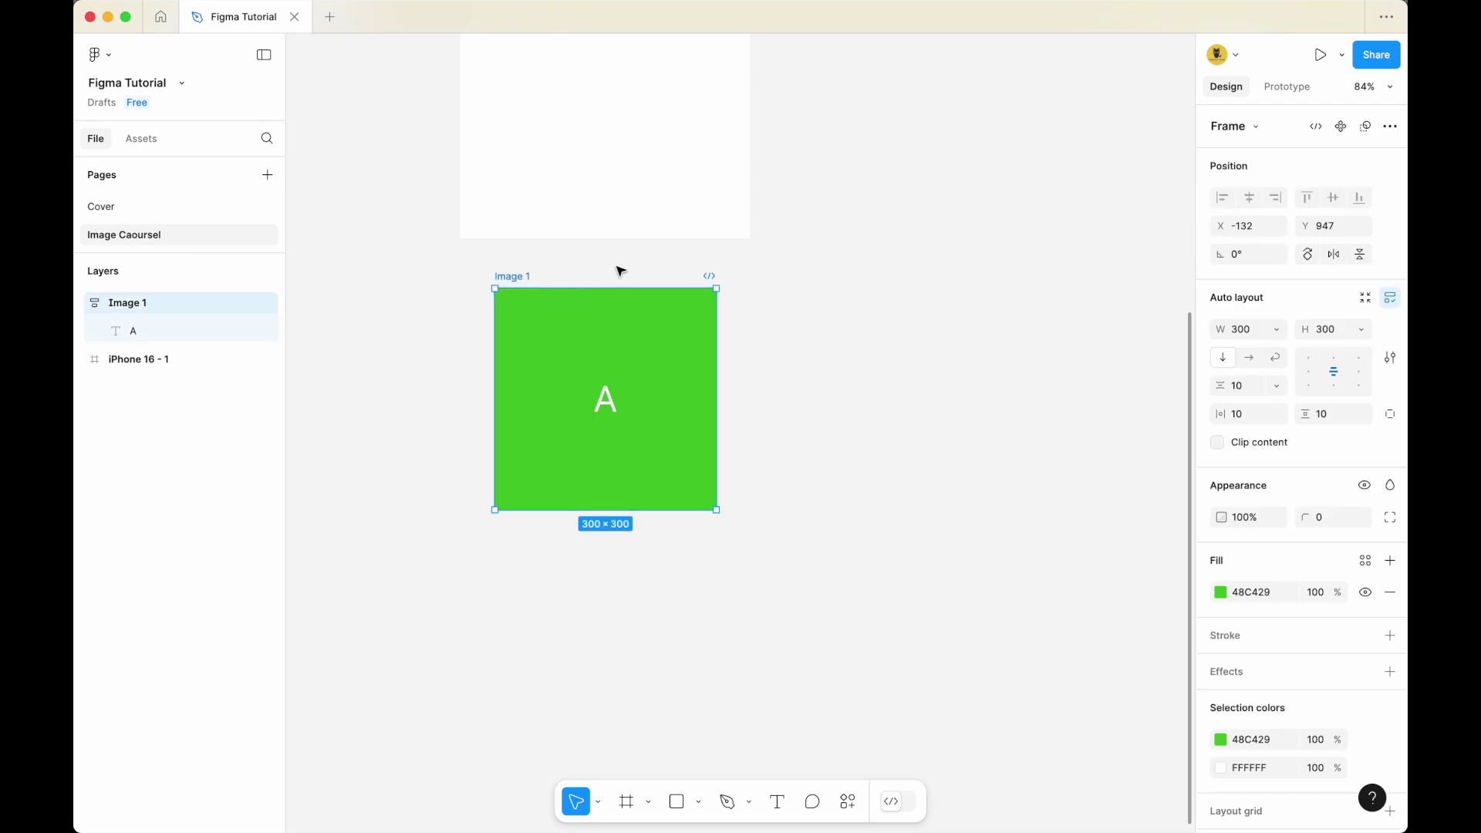
right_click(518, 278)
key("Escape")
key("super+d")
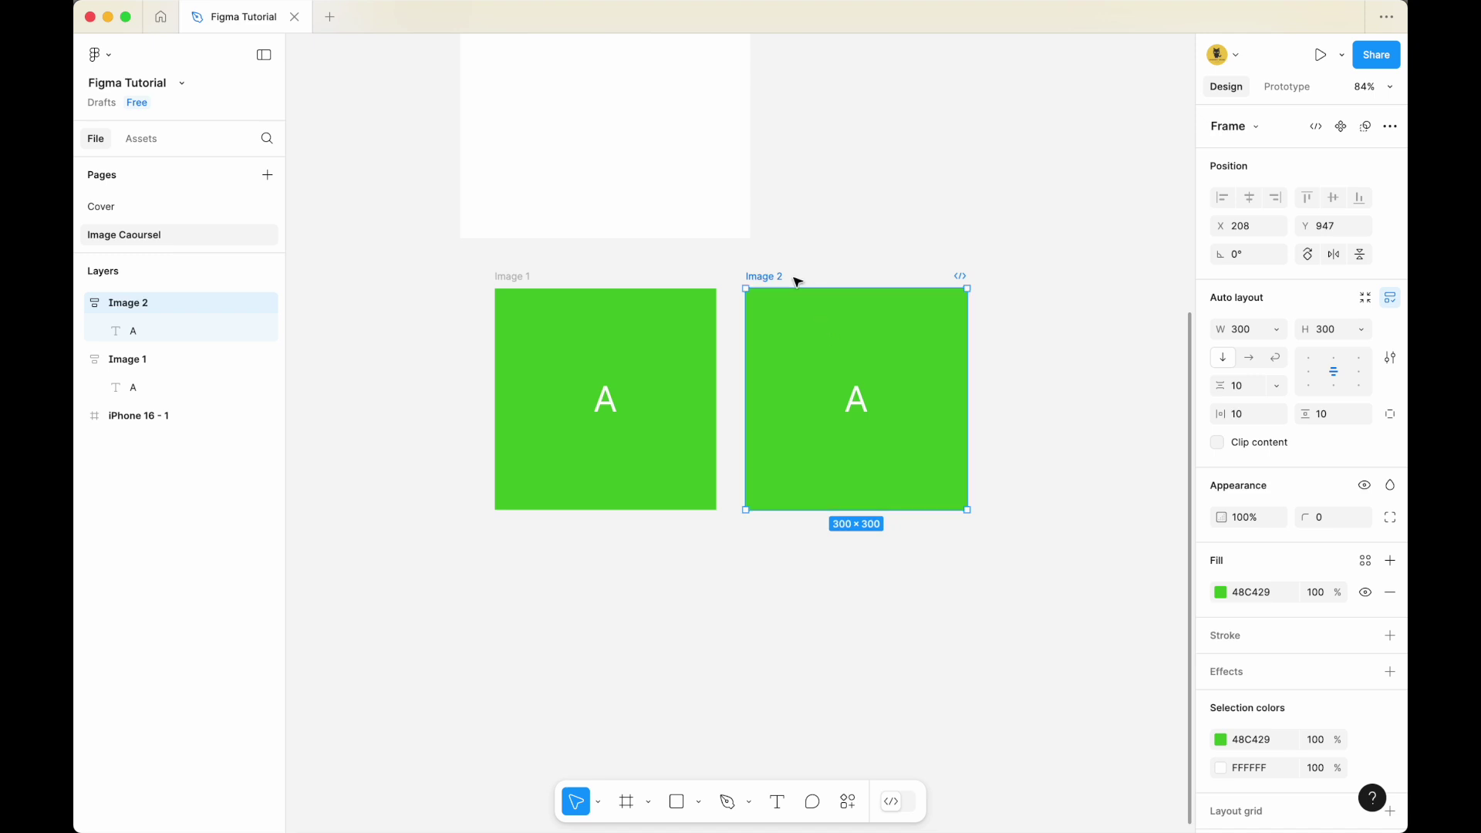
scroll(819, 243, "down", 2)
left_click_drag(819, 243, 628, 255)
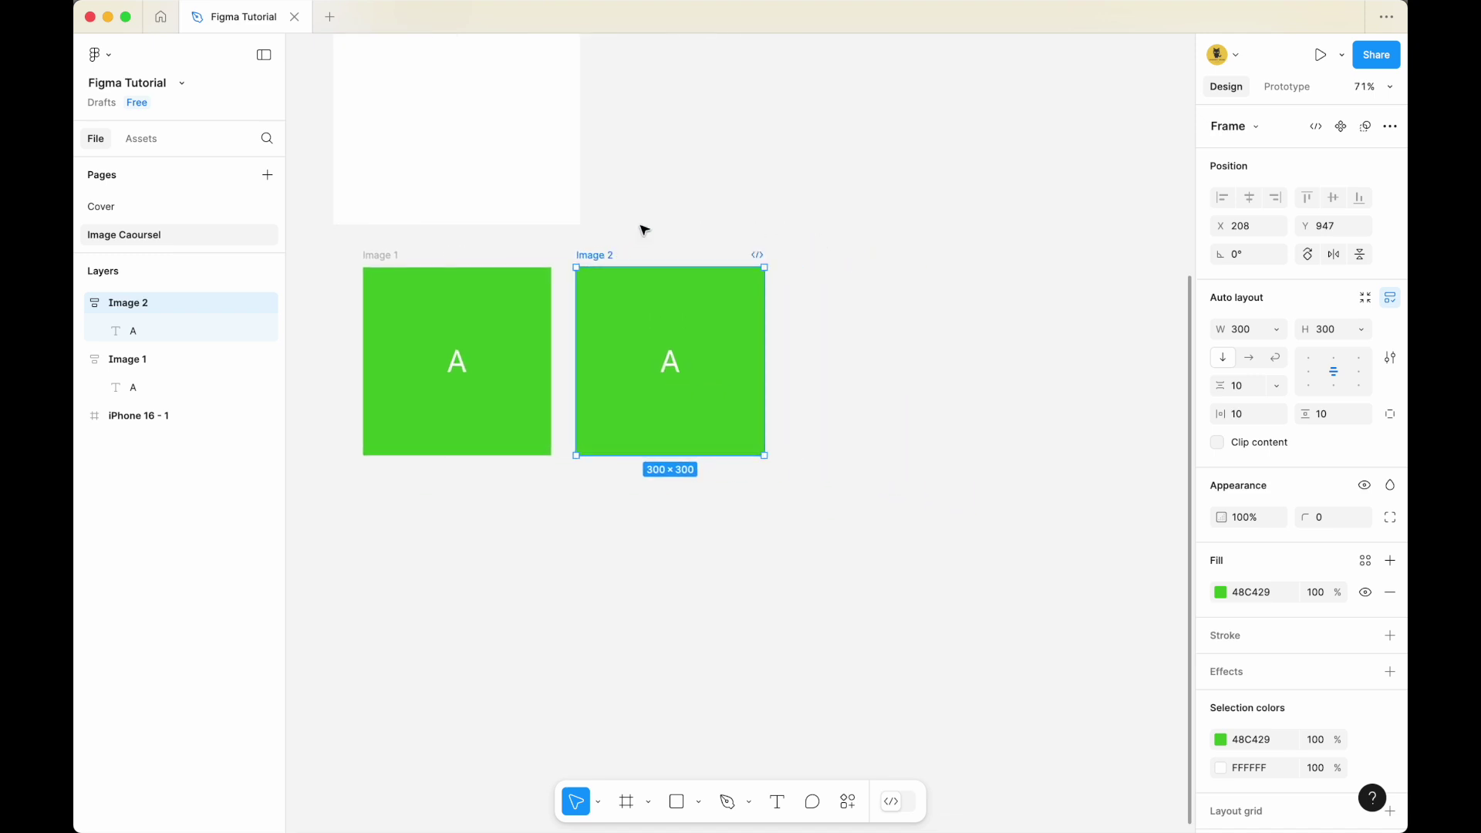
scroll(456, 357, "up", 2)
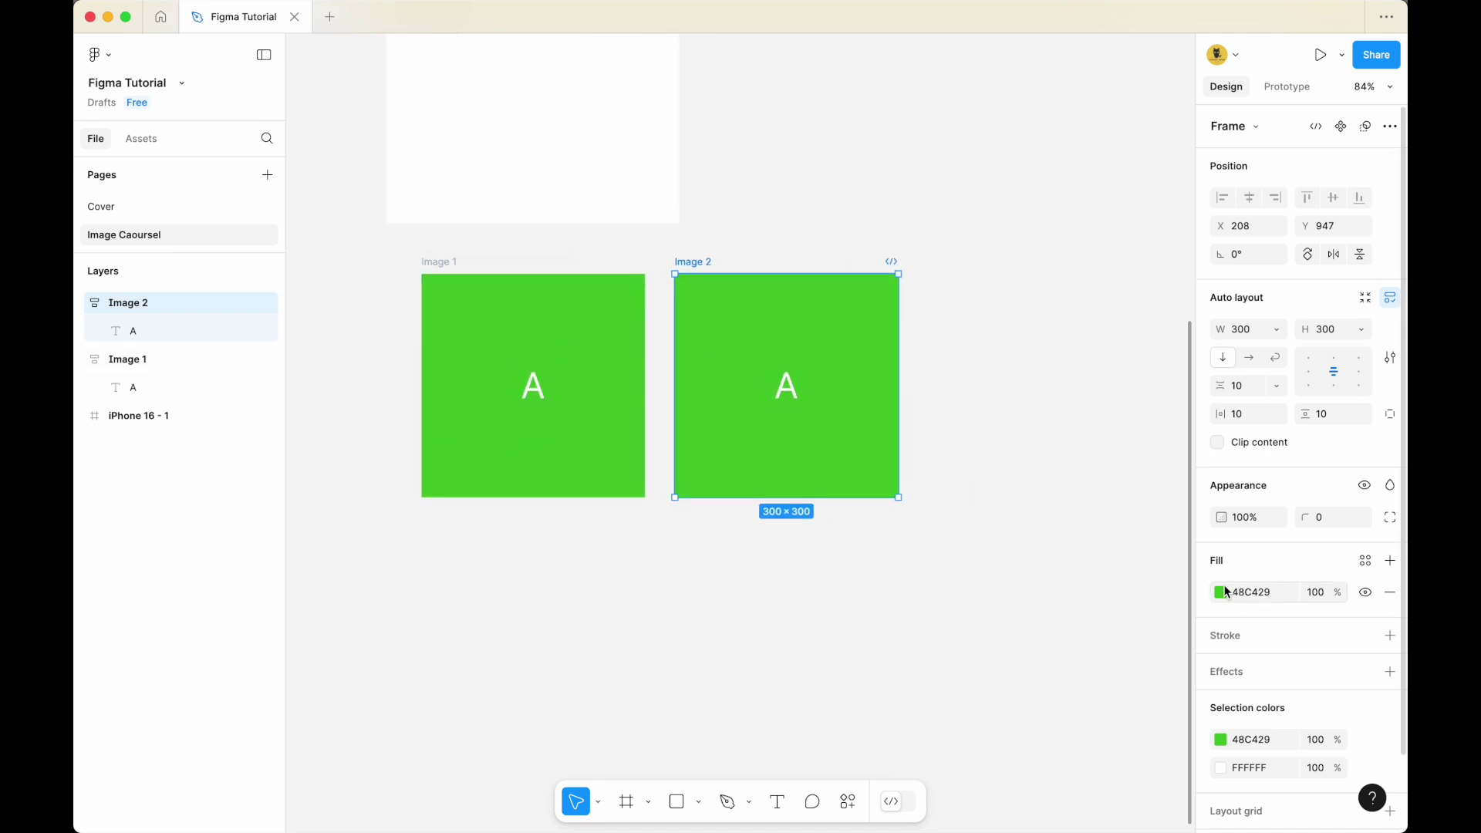
Darken Image 2's green fill and change its letter to B
left_click(1220, 591)
left_click_drag(1184, 499, 1152, 480)
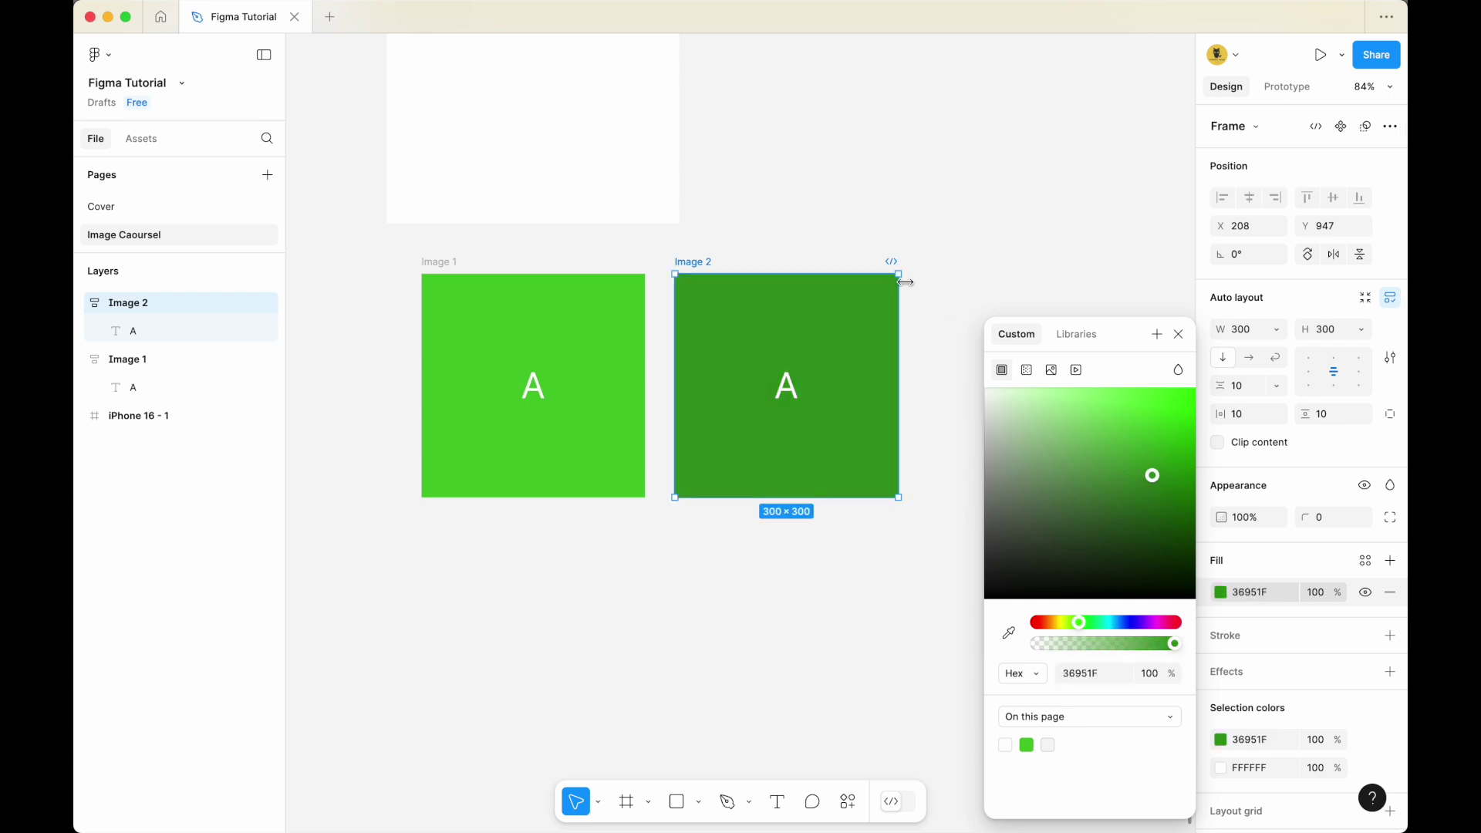
scroll(820, 229, "right", 2)
left_click(819, 228)
scroll(717, 241, "down", 1)
double_click(714, 363)
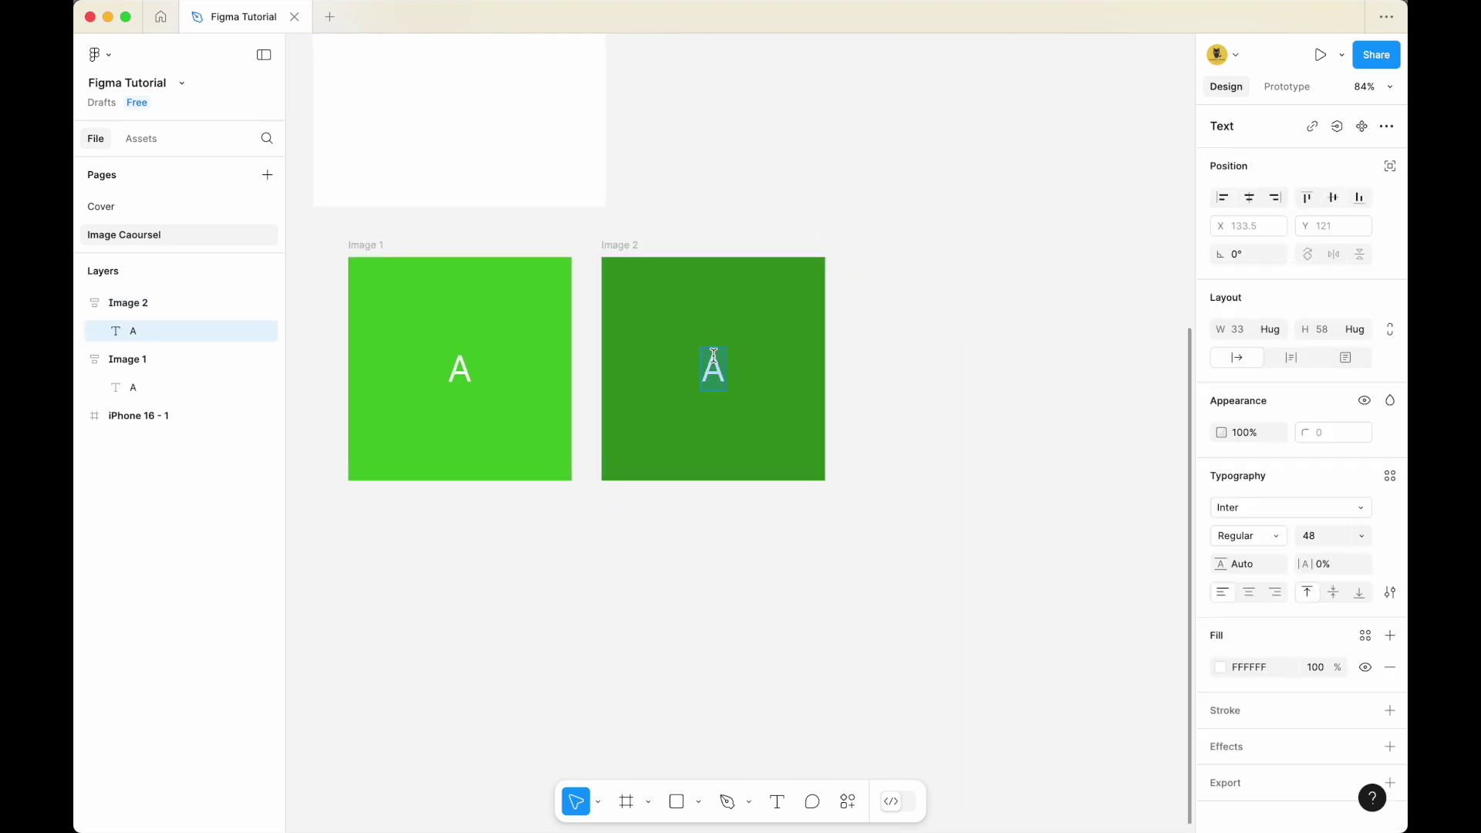
type("B")
key("Escape")
left_click(713, 225)
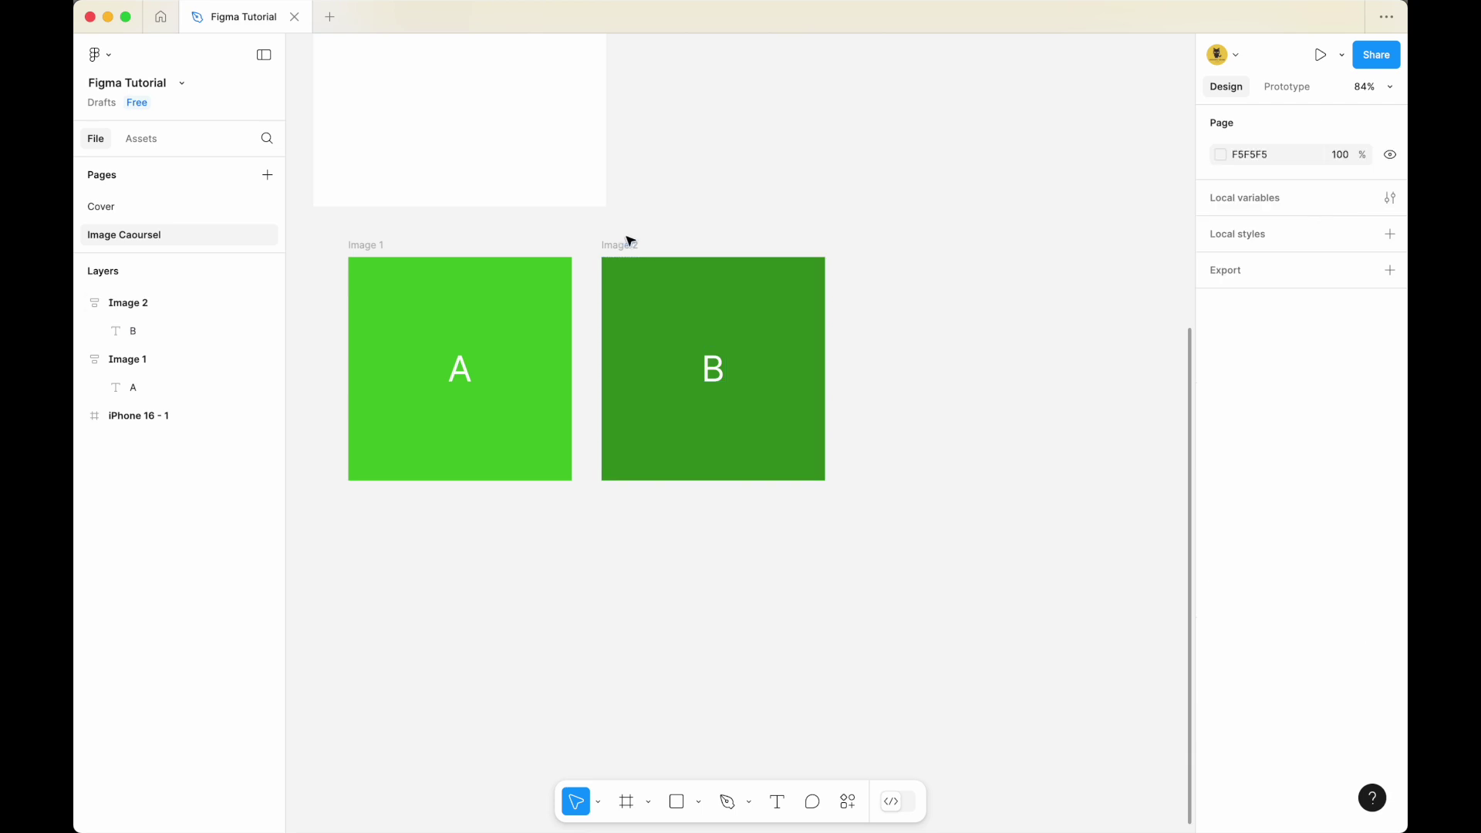
left_click(622, 245)
Duplicate Image 2 as Image 3 and change its letter to C
key("ctrl+d")
scroll(797, 167, "right", 2)
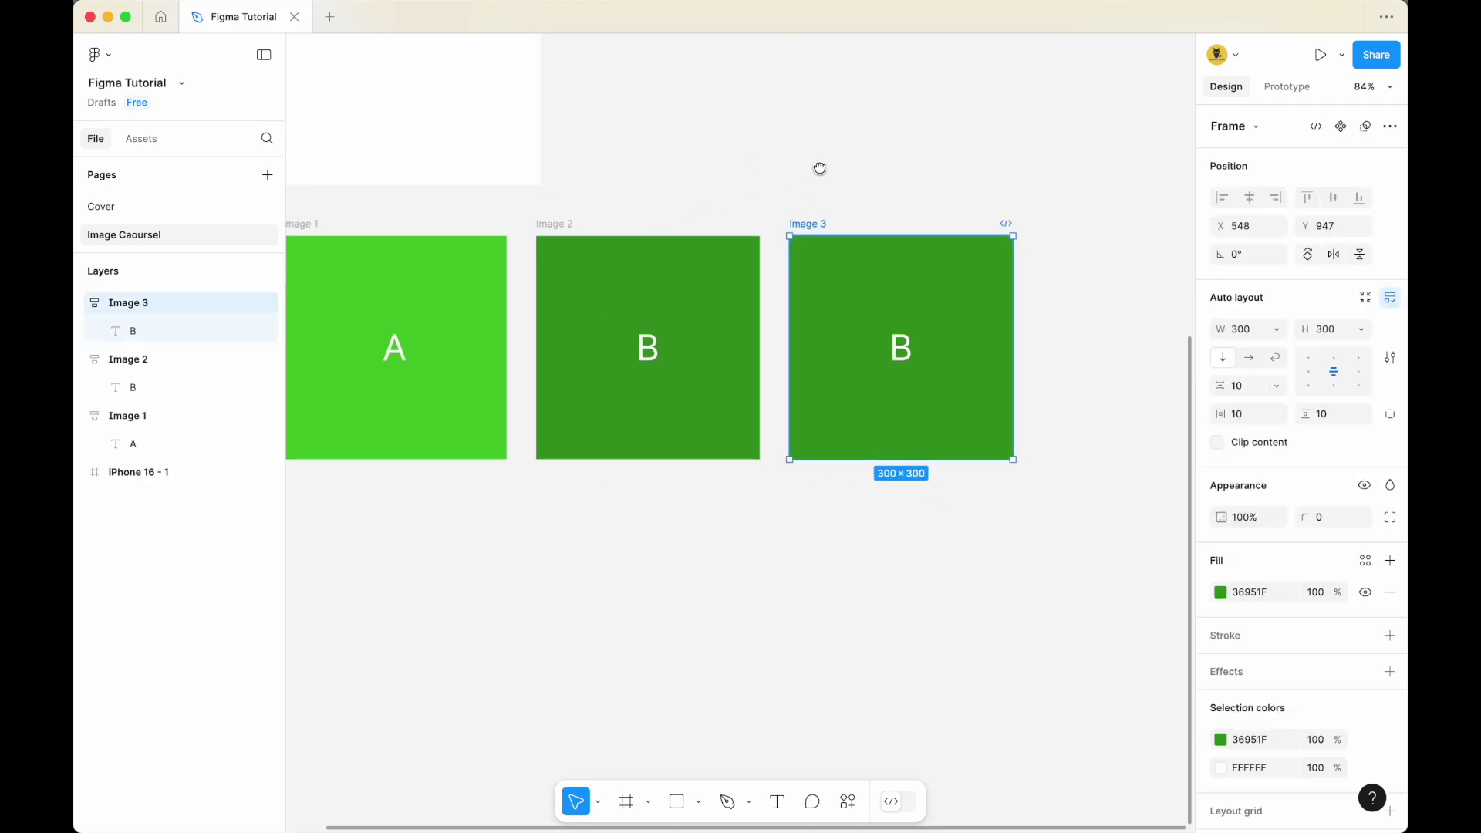
scroll(810, 185, "left", 2)
left_click(988, 345)
double_click(988, 345)
type("C")
key("Escape")
left_click(915, 188)
scroll(802, 192, "down", 2)
Duplicate Image 3 repeatedly to make Images 4–7, then view the whole row
left_click(764, 231)
key("ctrl+d")
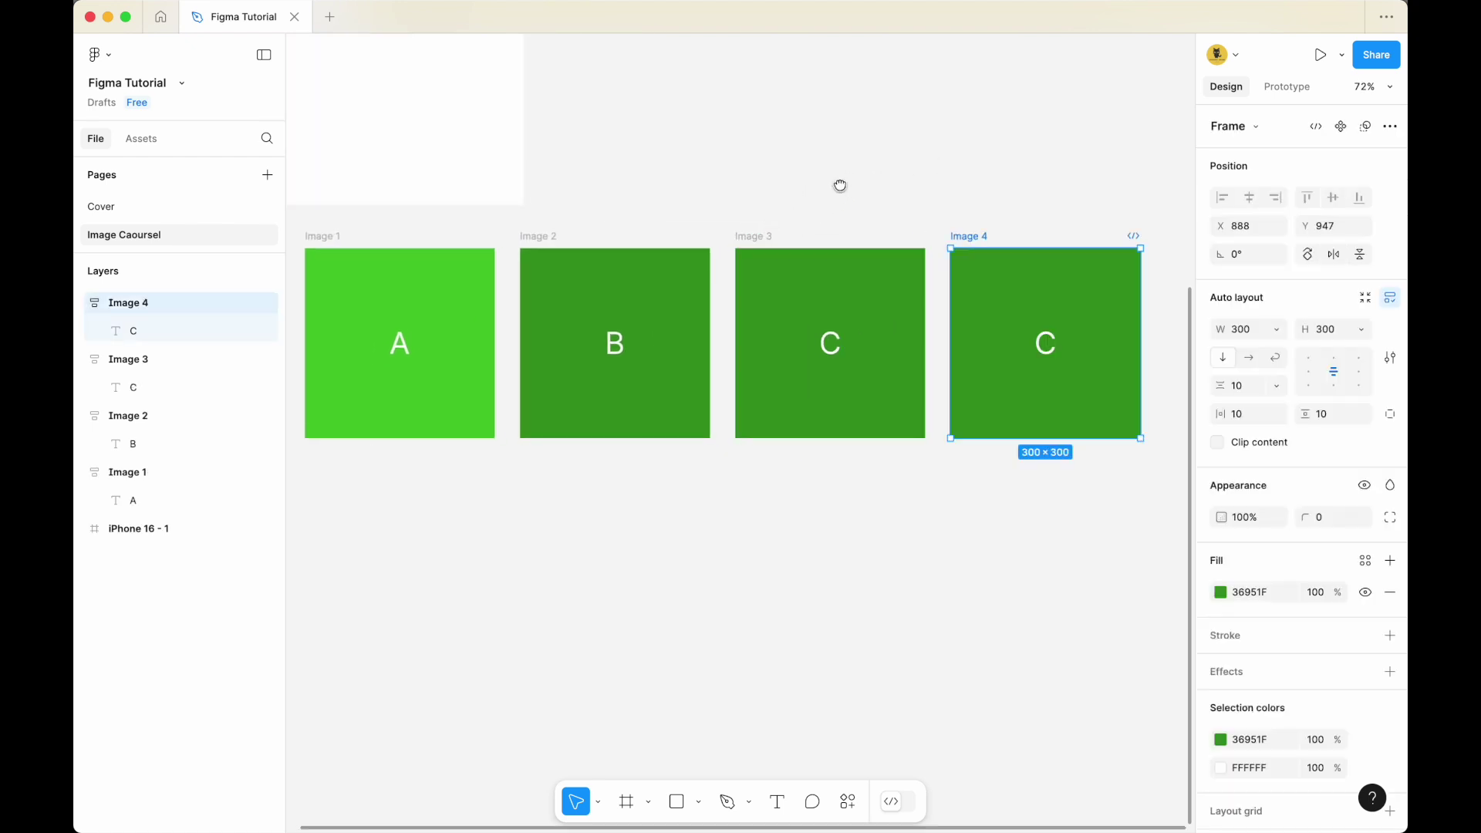
scroll(849, 200, "right", 3)
key("ctrl+d")
scroll(618, 175, "right", 3)
left_click(784, 215)
left_click(767, 222)
key("ctrl+d")
scroll(687, 205, "right", 3)
key("ctrl+d")
left_click(710, 188)
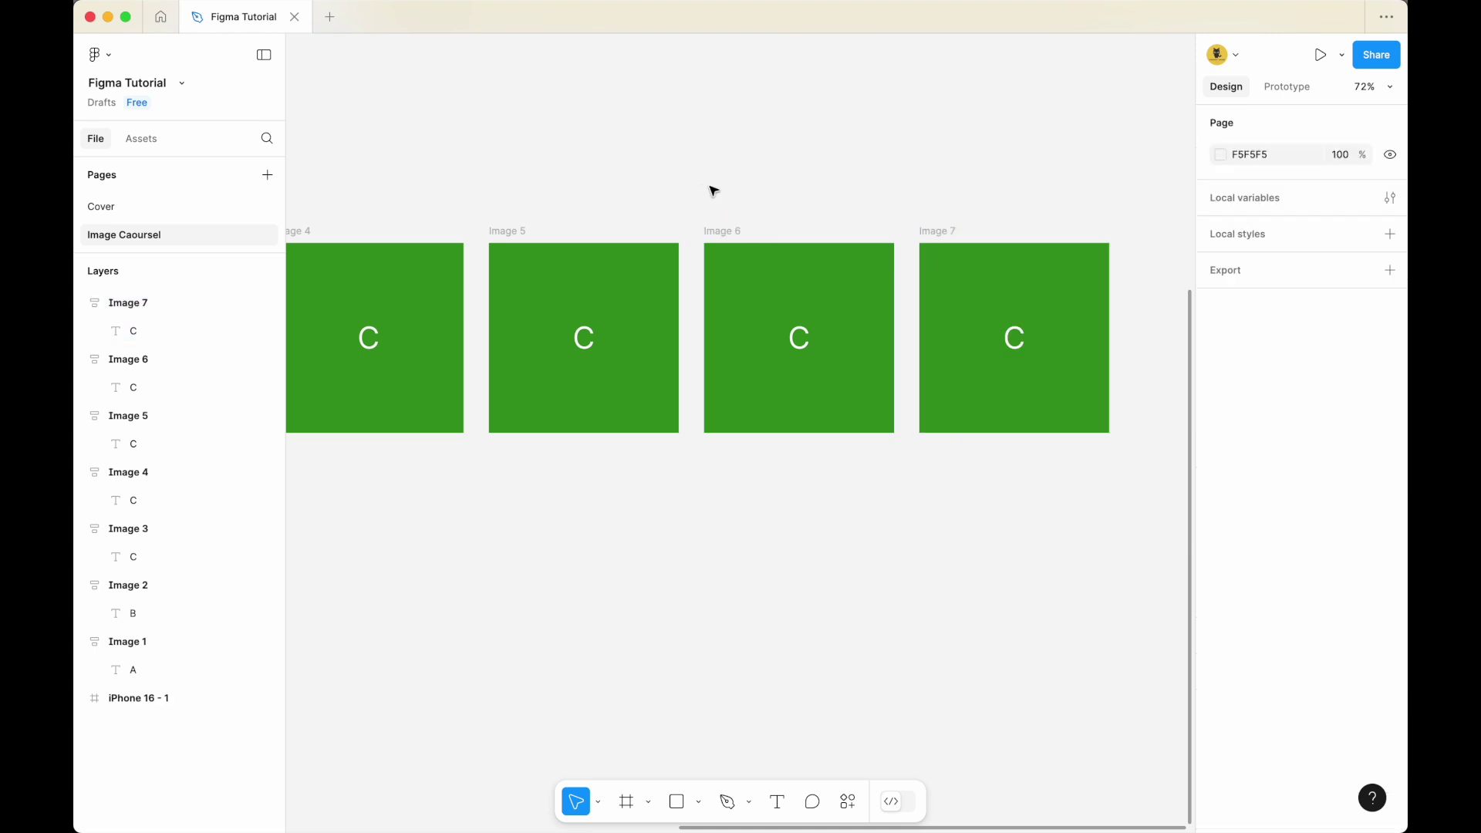
scroll(711, 188, "down", 3)
scroll(871, 242, "left", 5)
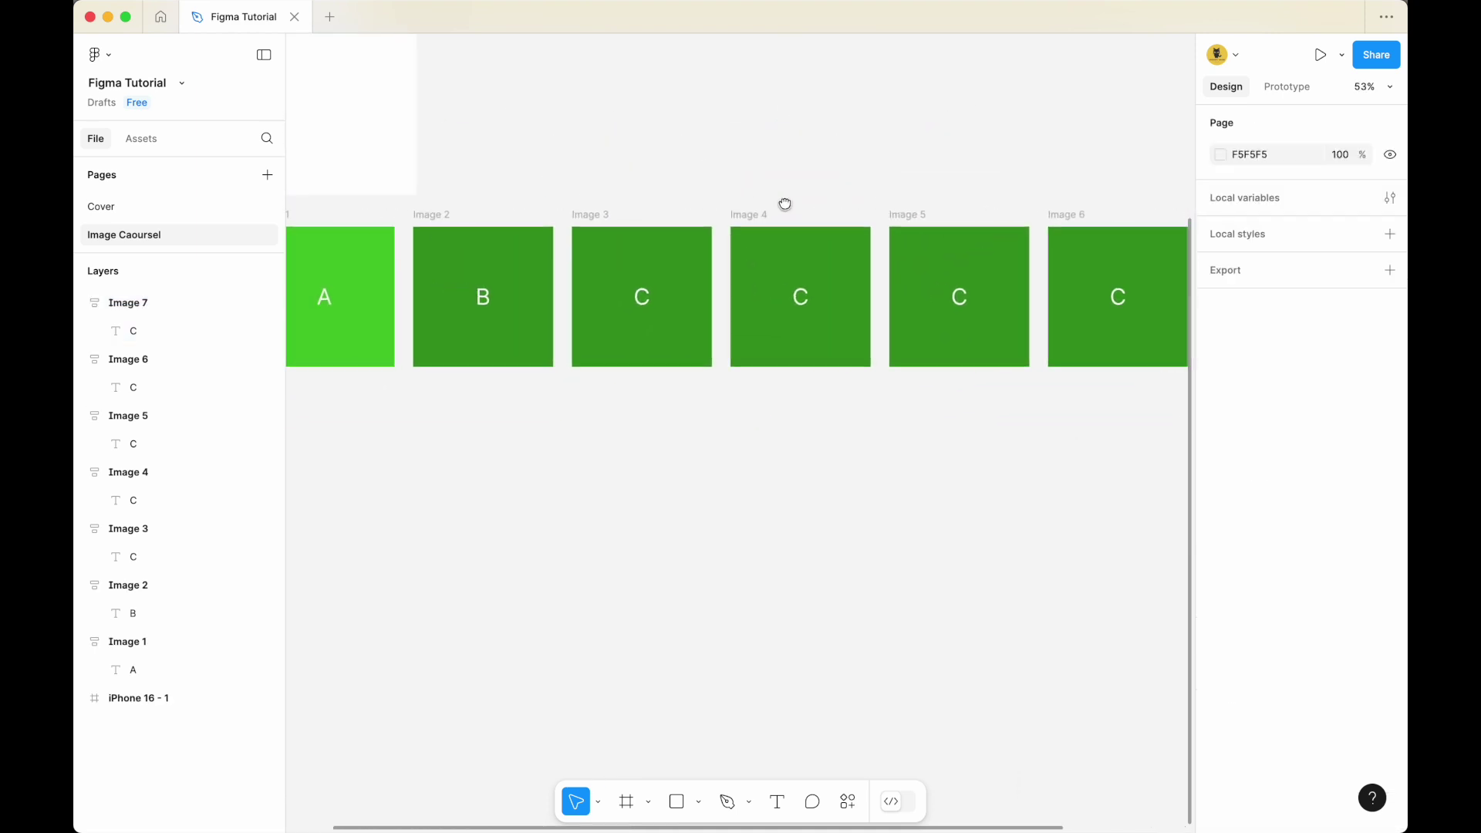
scroll(665, 197, "down", 1)
scroll(644, 191, "right", 2)
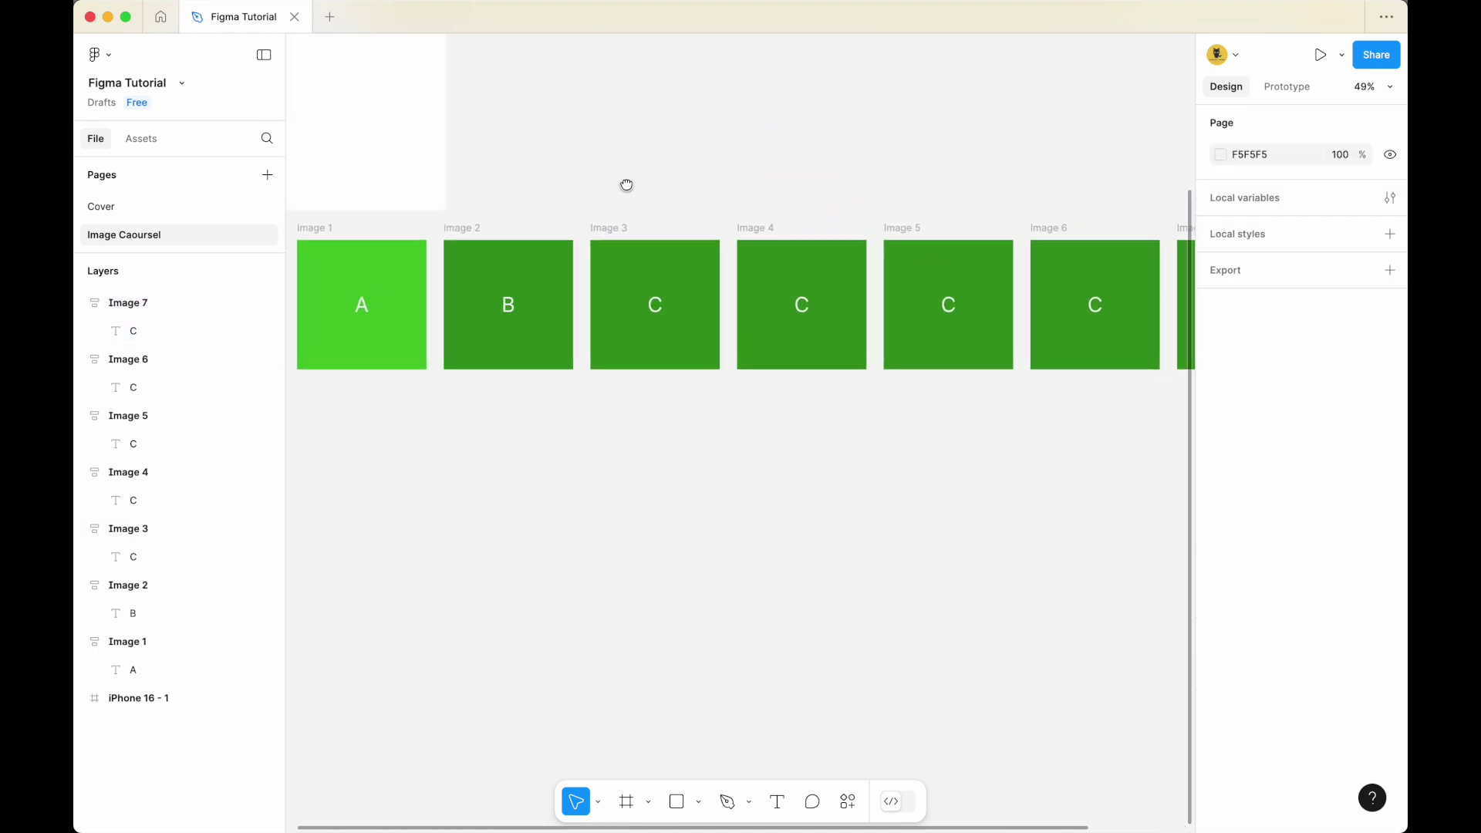
scroll(638, 183, "up", 1)
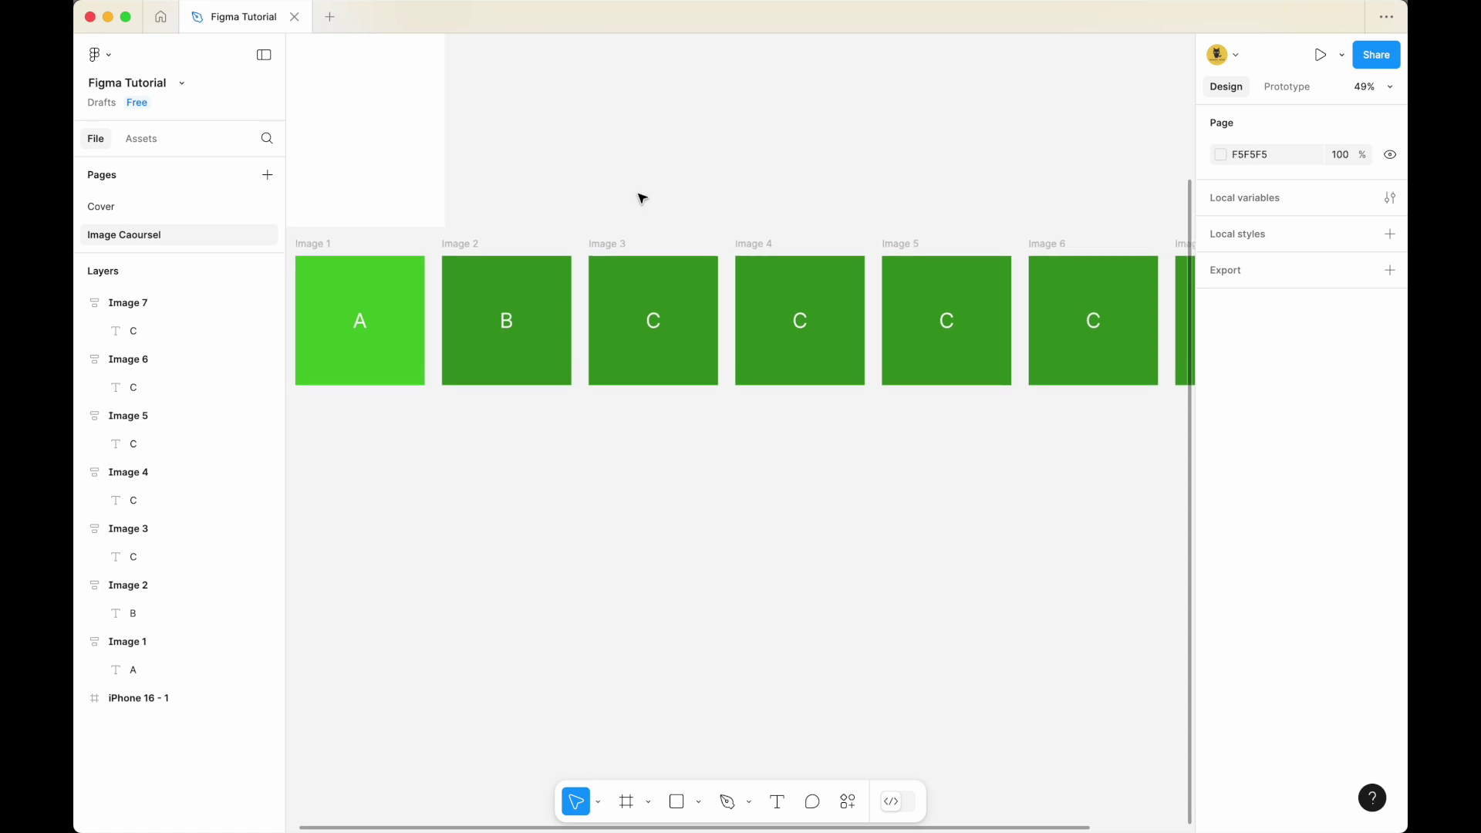
Darken Image 3's fill to dark green 236213
left_click_drag(600, 226, 678, 168)
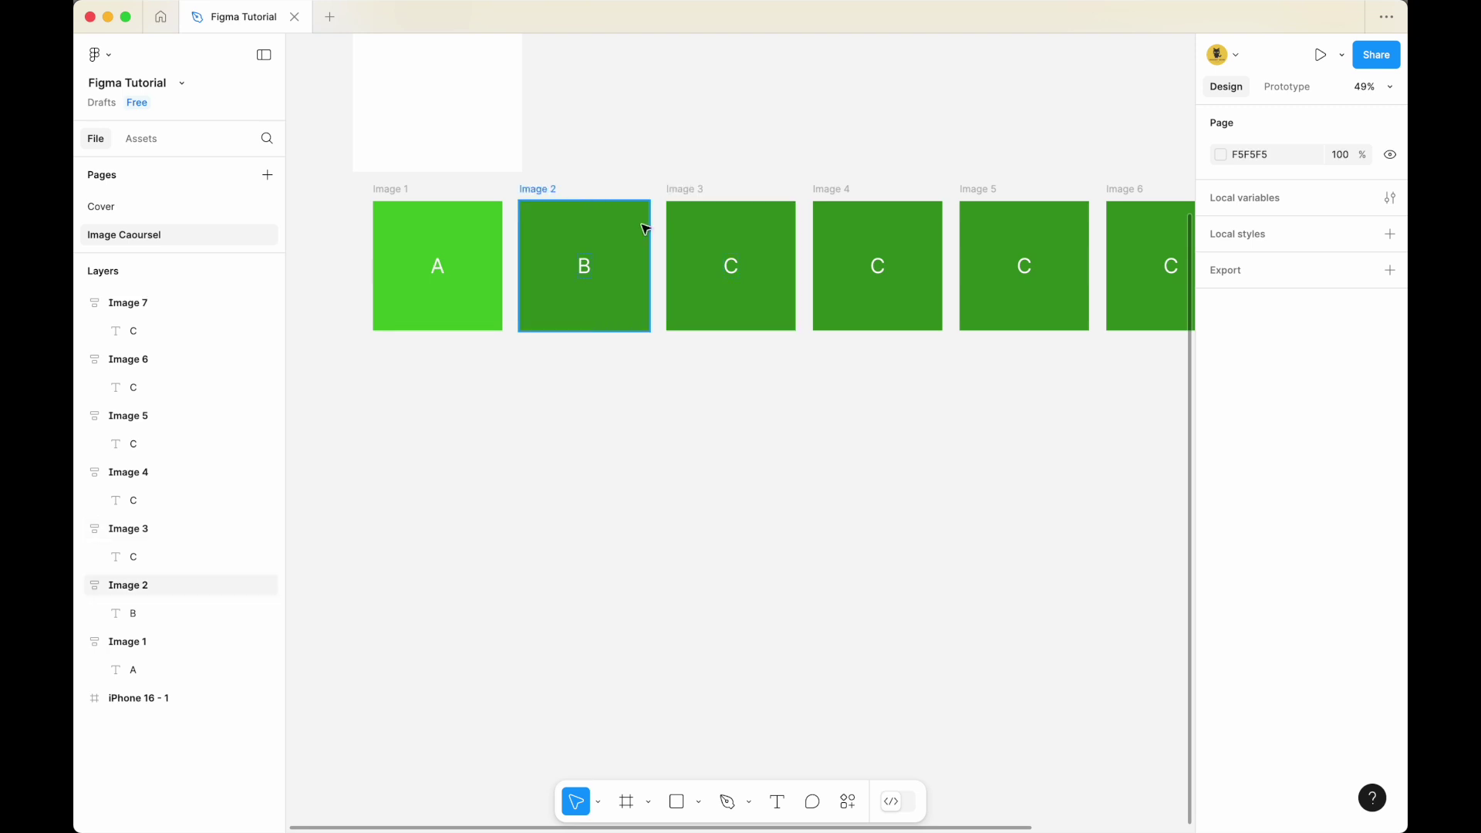
scroll(650, 204, "up", 3)
left_click(698, 188)
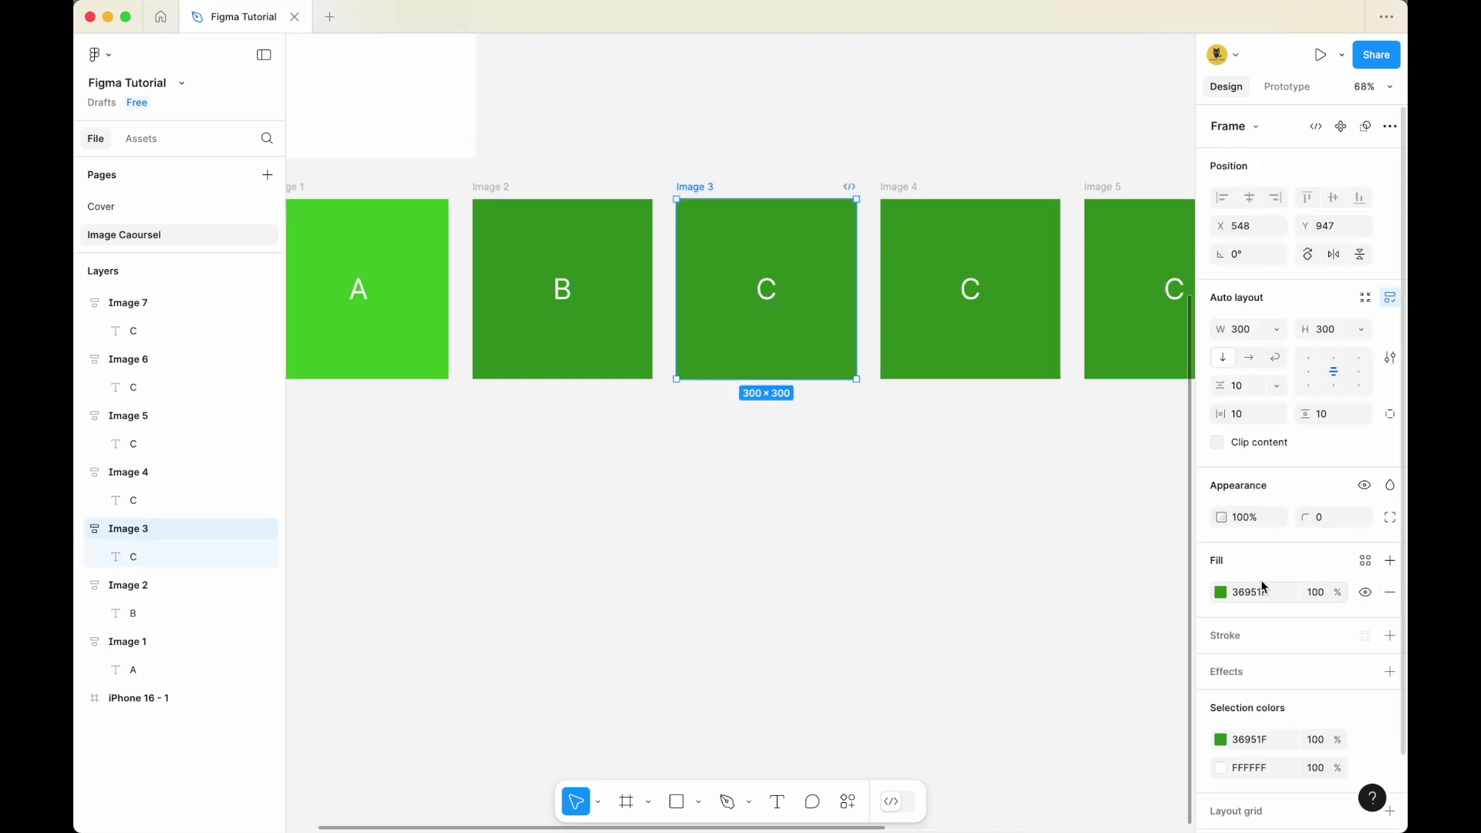
left_click(1226, 600)
left_click_drag(1164, 515, 1155, 518)
left_click(774, 500)
scroll(774, 386, "right", 2)
Recolour Image 4 teal and change its letter to D
left_click(814, 178)
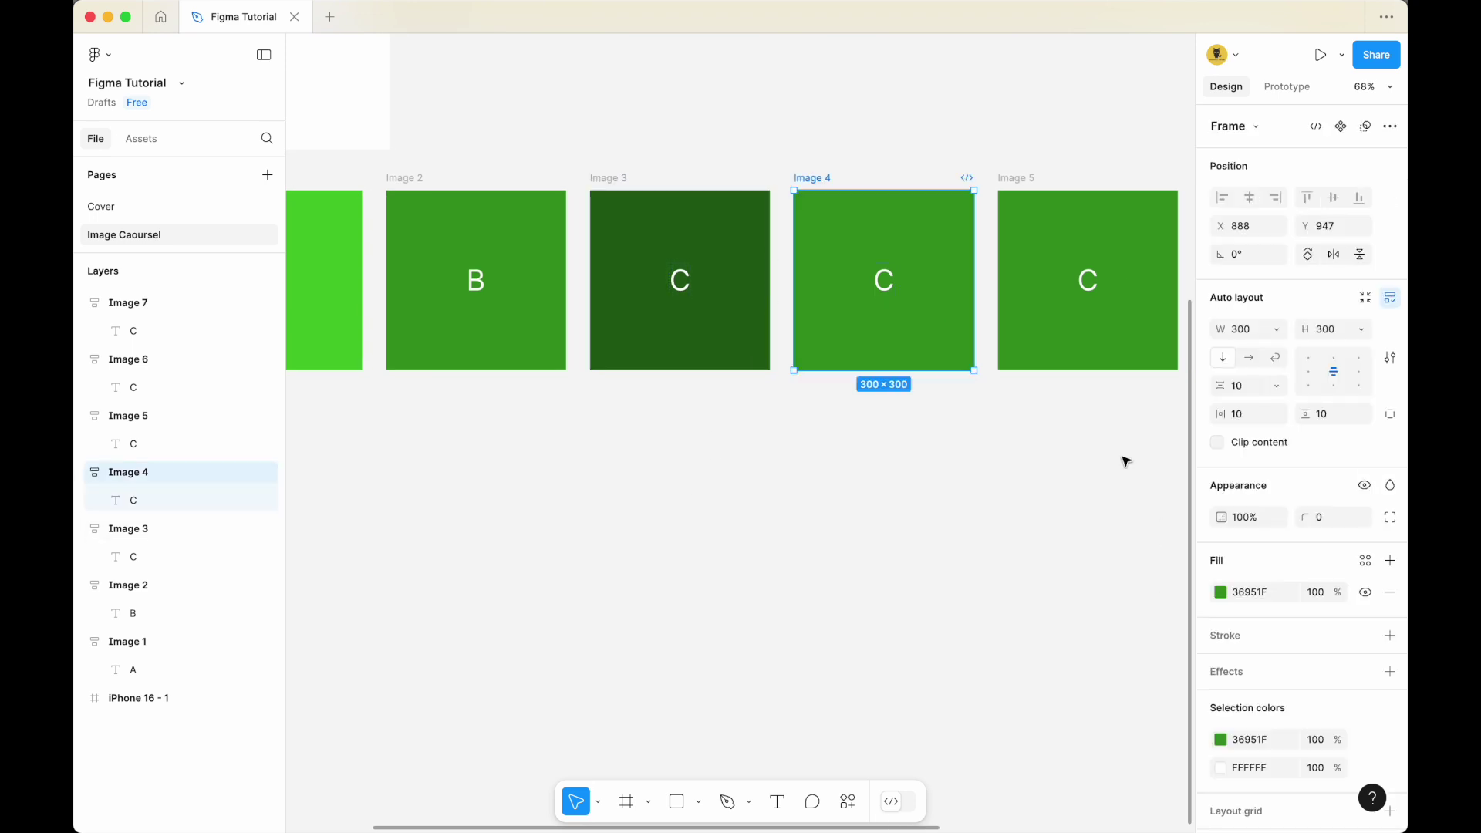
left_click(1221, 592)
left_click_drag(1082, 623, 1108, 618)
left_click(894, 509)
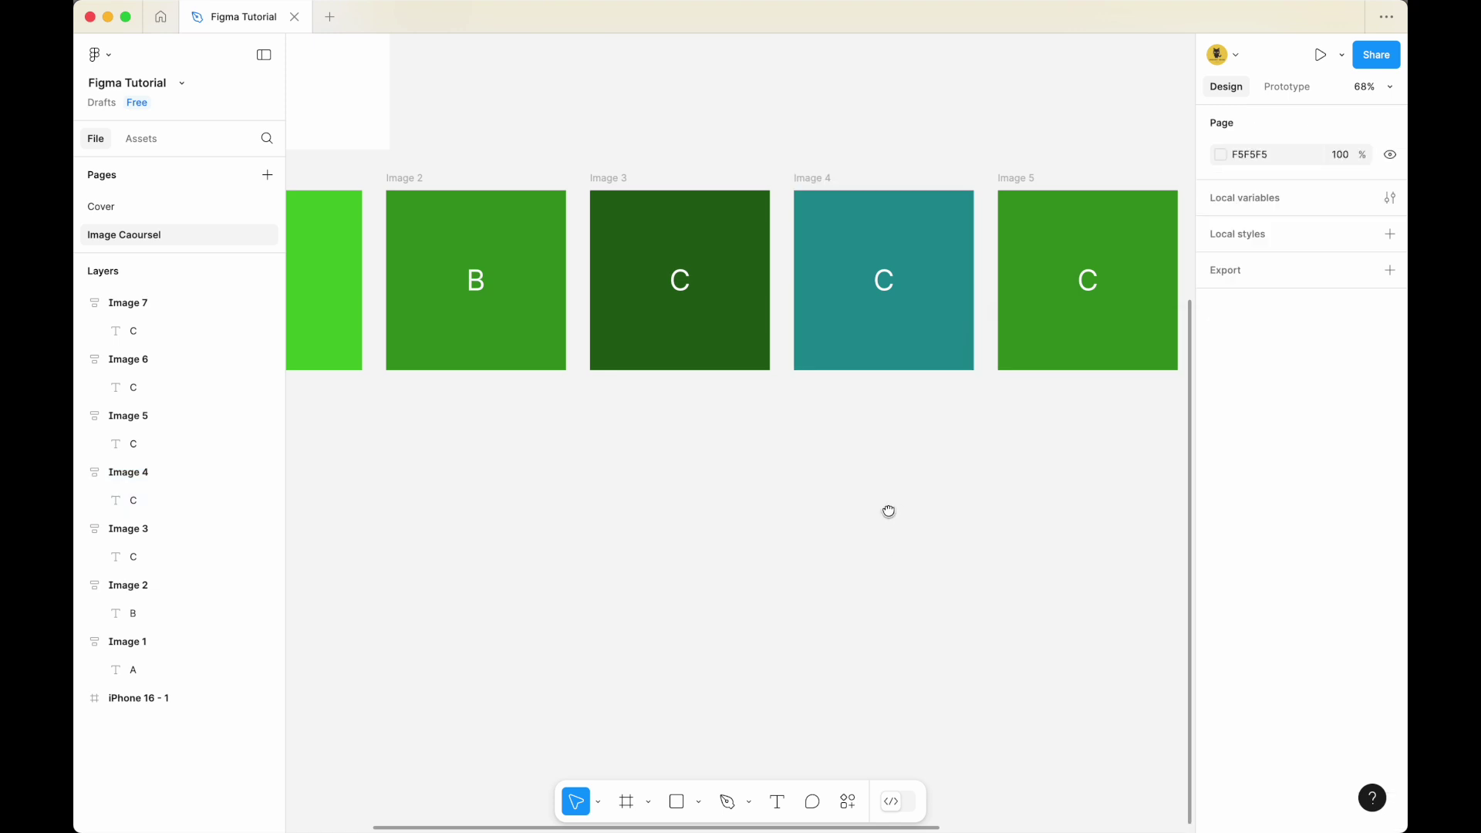
scroll(894, 509, "right", 2)
double_click(726, 284)
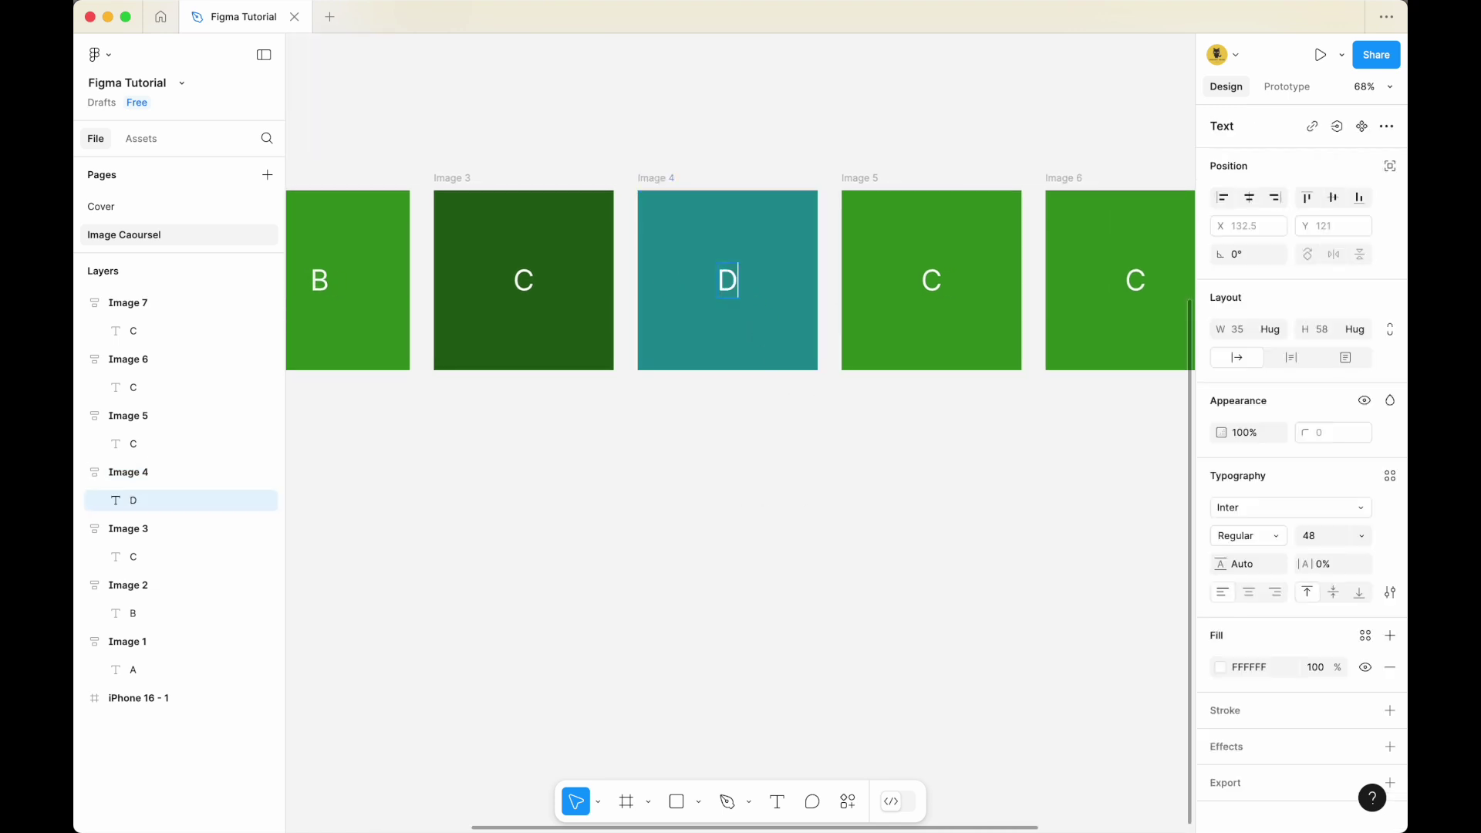
left_click(650, 469)
scroll(595, 424, "right", 5)
Recolour Image 5 blue 1F5C95 and change its letter to E
left_click(698, 155)
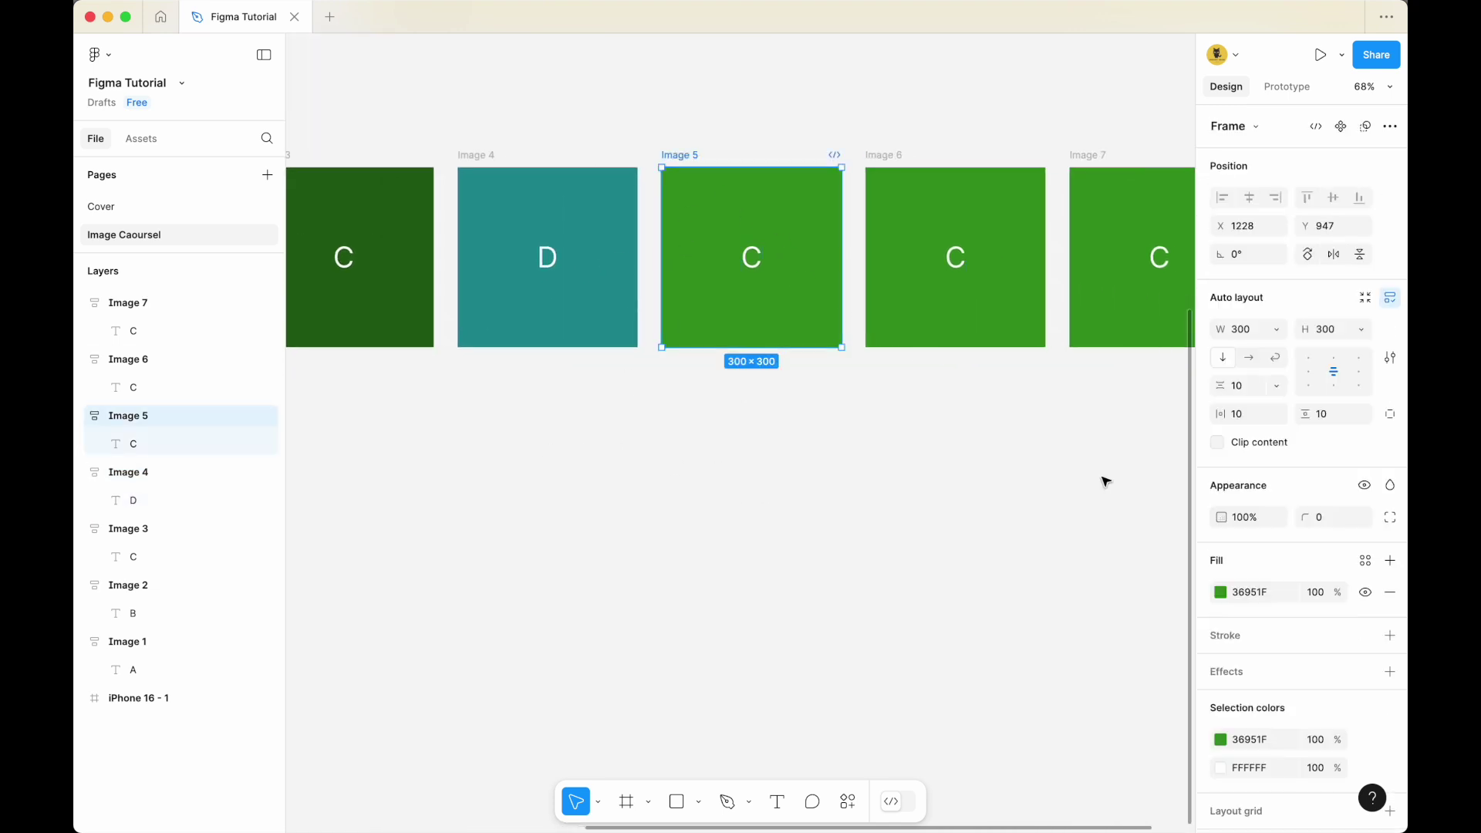
left_click(1222, 593)
left_click_drag(1077, 622, 1120, 631)
left_click(754, 253)
double_click(746, 262)
type("D")
key("BackSpace")
type("E")
key("Escape")
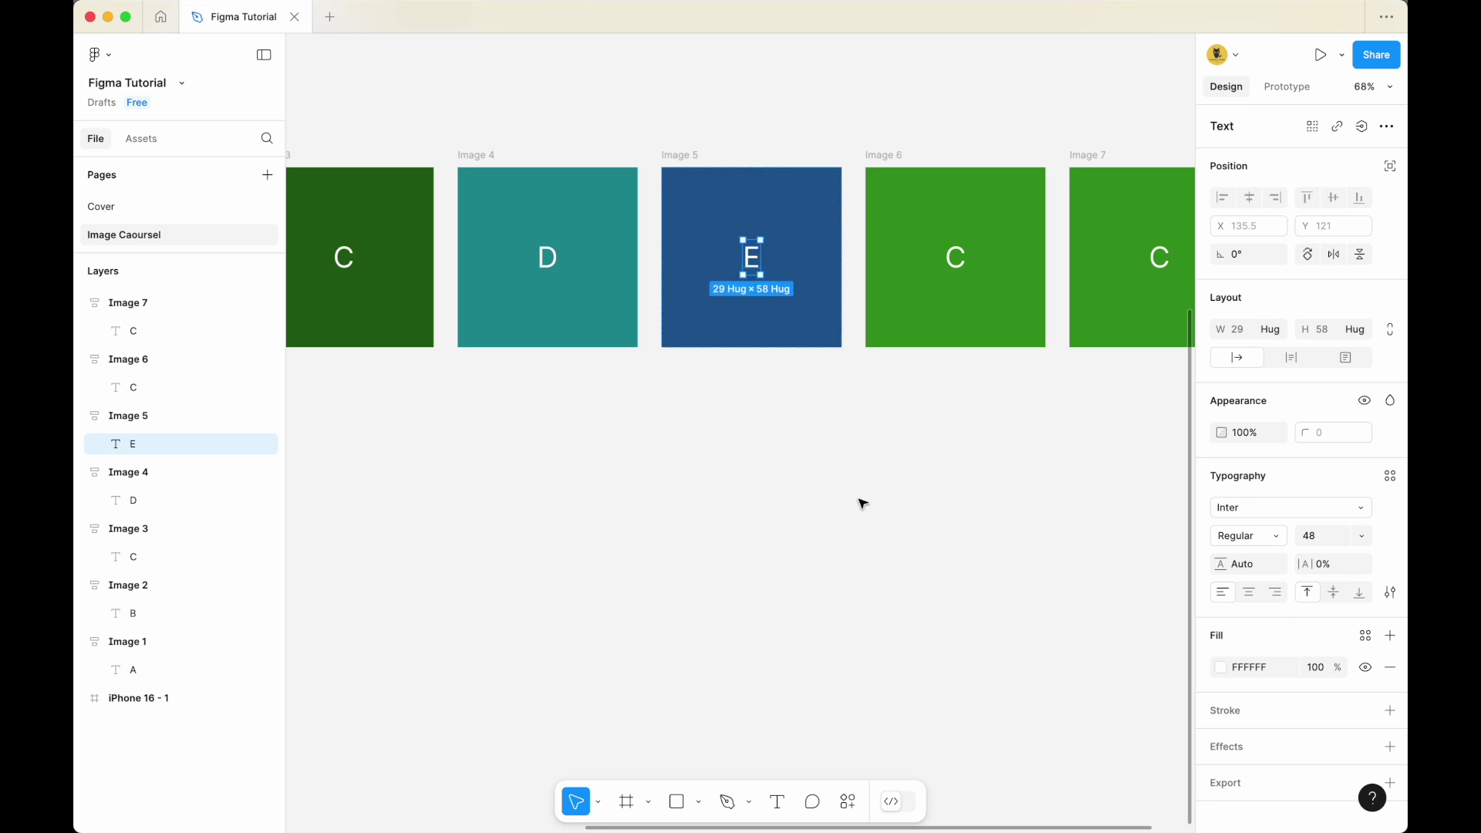
left_click(860, 502)
scroll(771, 401, "right", 5)
Change Image 6's letter to F and recolour it purple 561F95
left_click(674, 172)
double_click(737, 271)
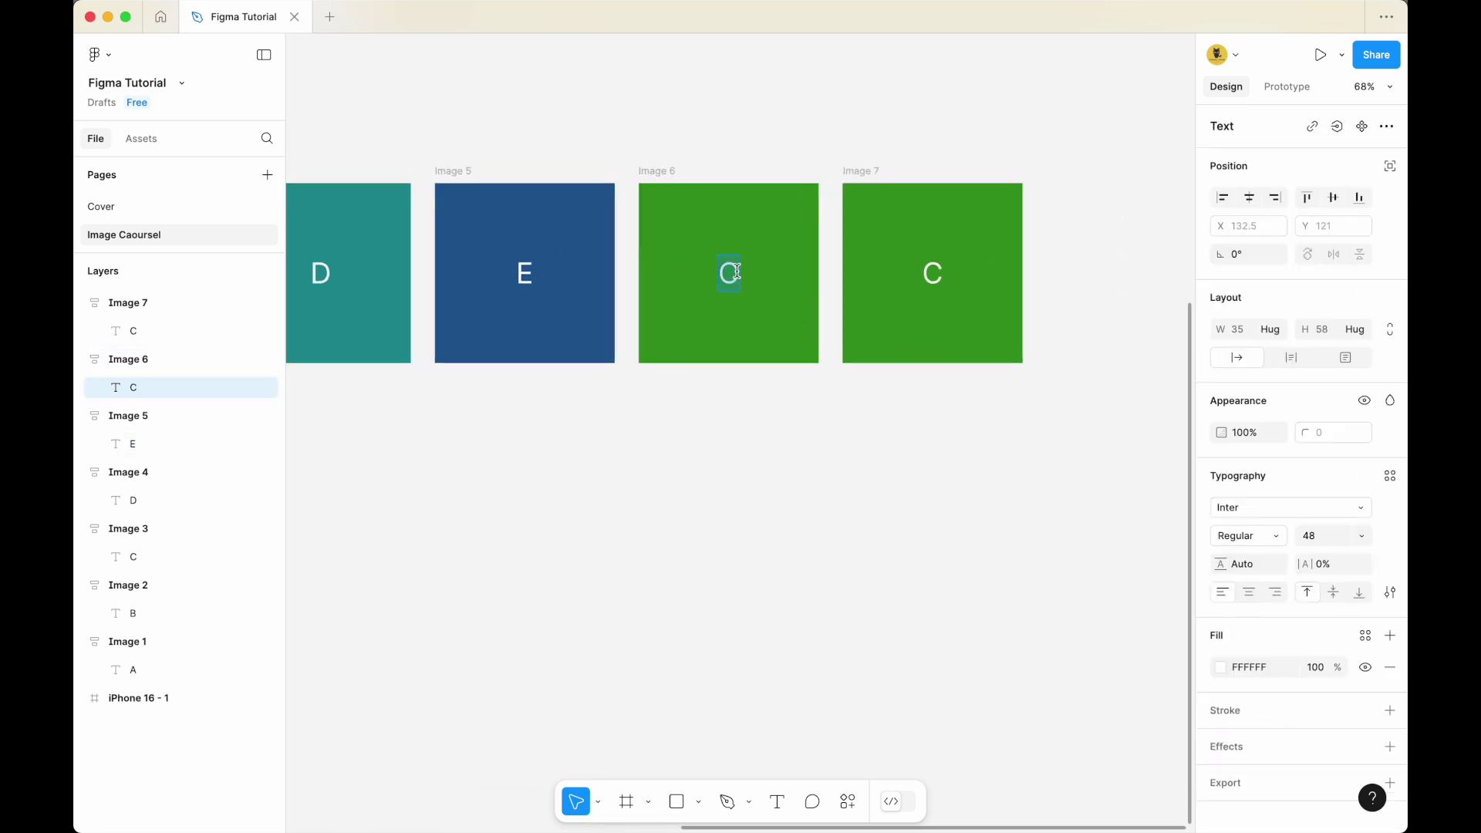
left_click(750, 142)
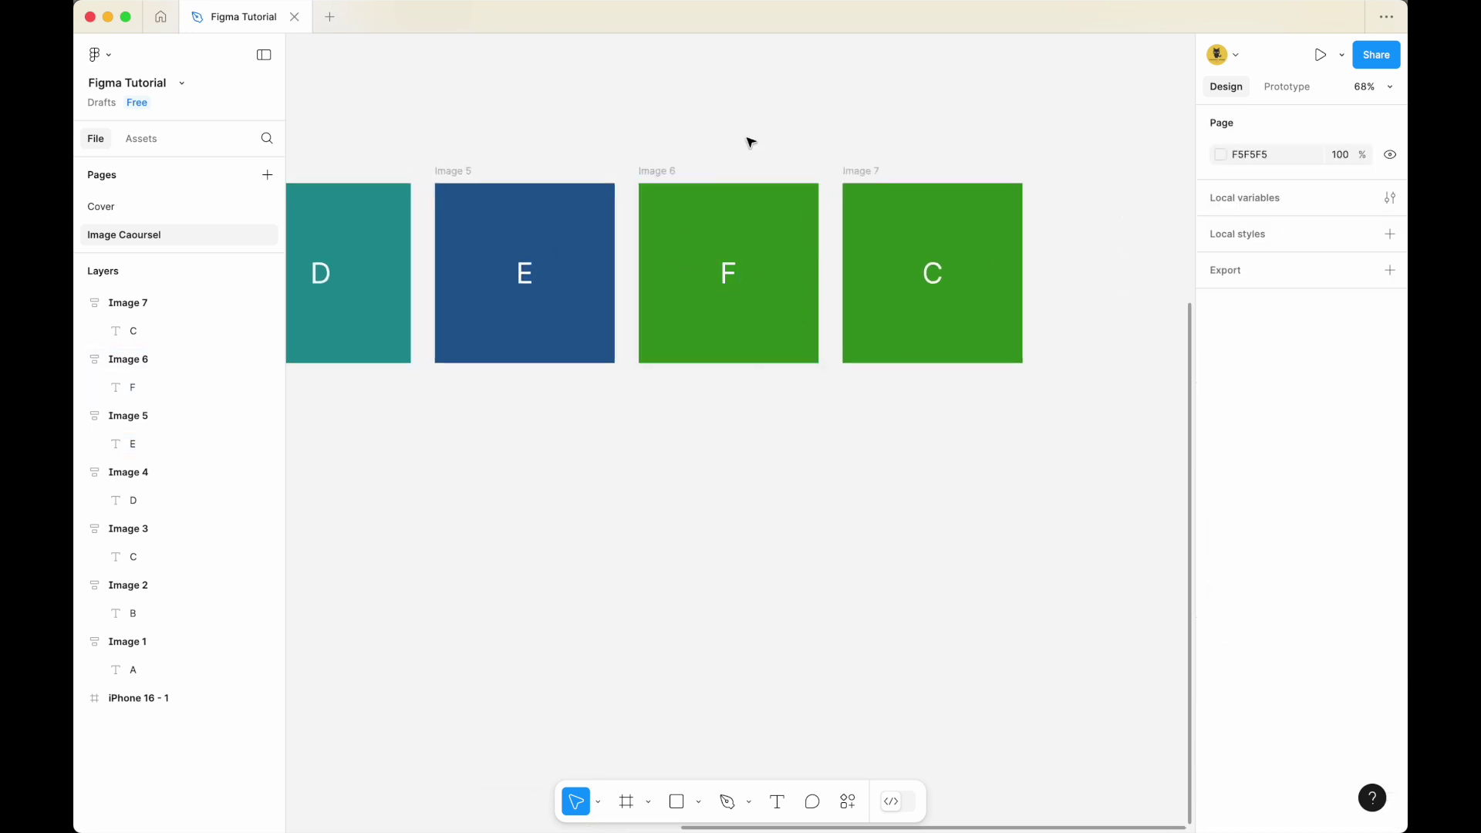
left_click(656, 171)
left_click(1220, 592)
left_click_drag(1129, 622, 1140, 622)
left_click(775, 499)
scroll(767, 386, "right", 2)
scroll(768, 386, "up", 1)
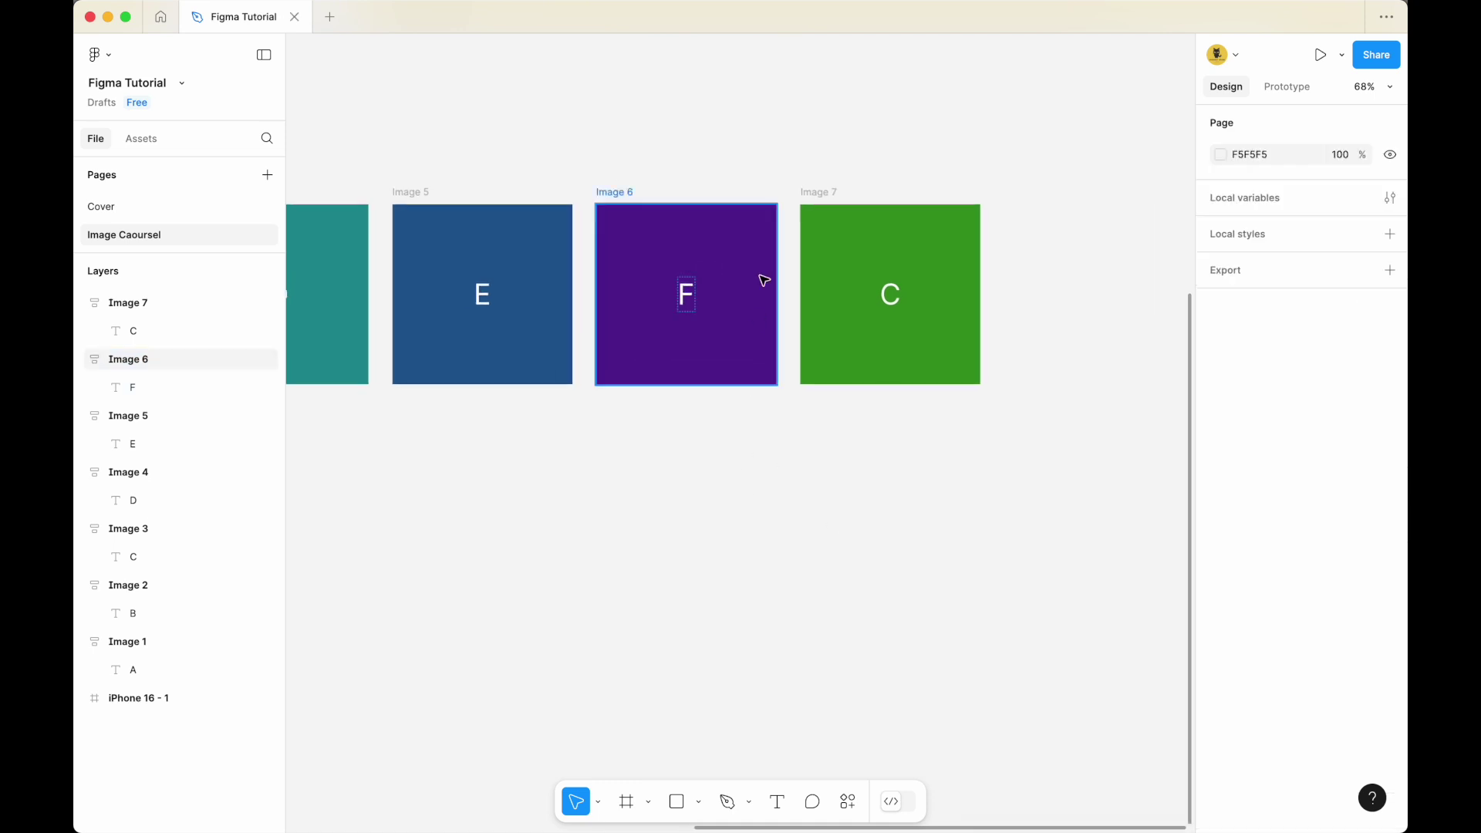
Change Image 7's letter to G and recolour it crimson 951F42
left_click(817, 192)
left_click(865, 179)
left_click(893, 296)
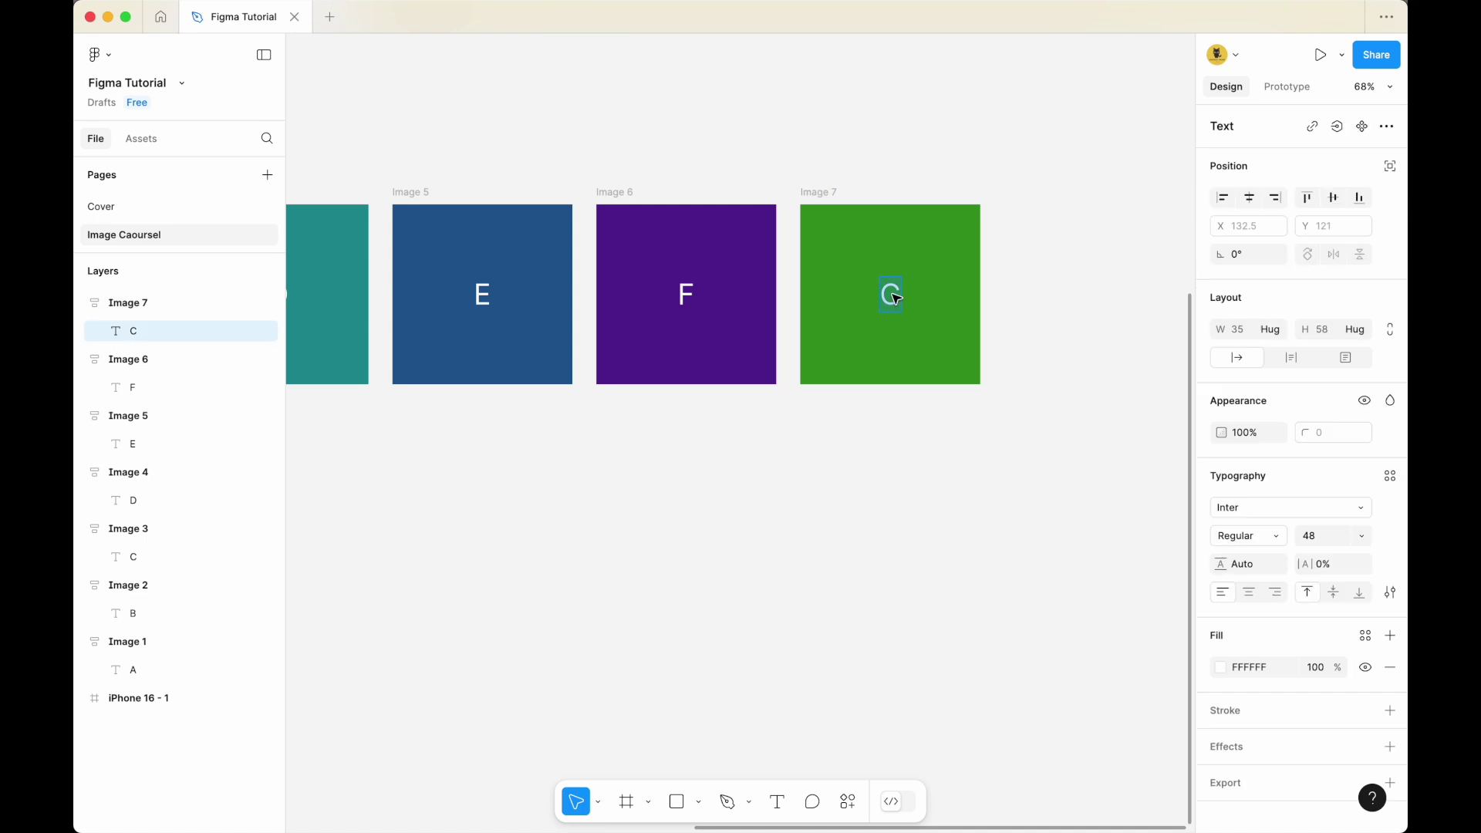
key("Escape")
left_click(826, 433)
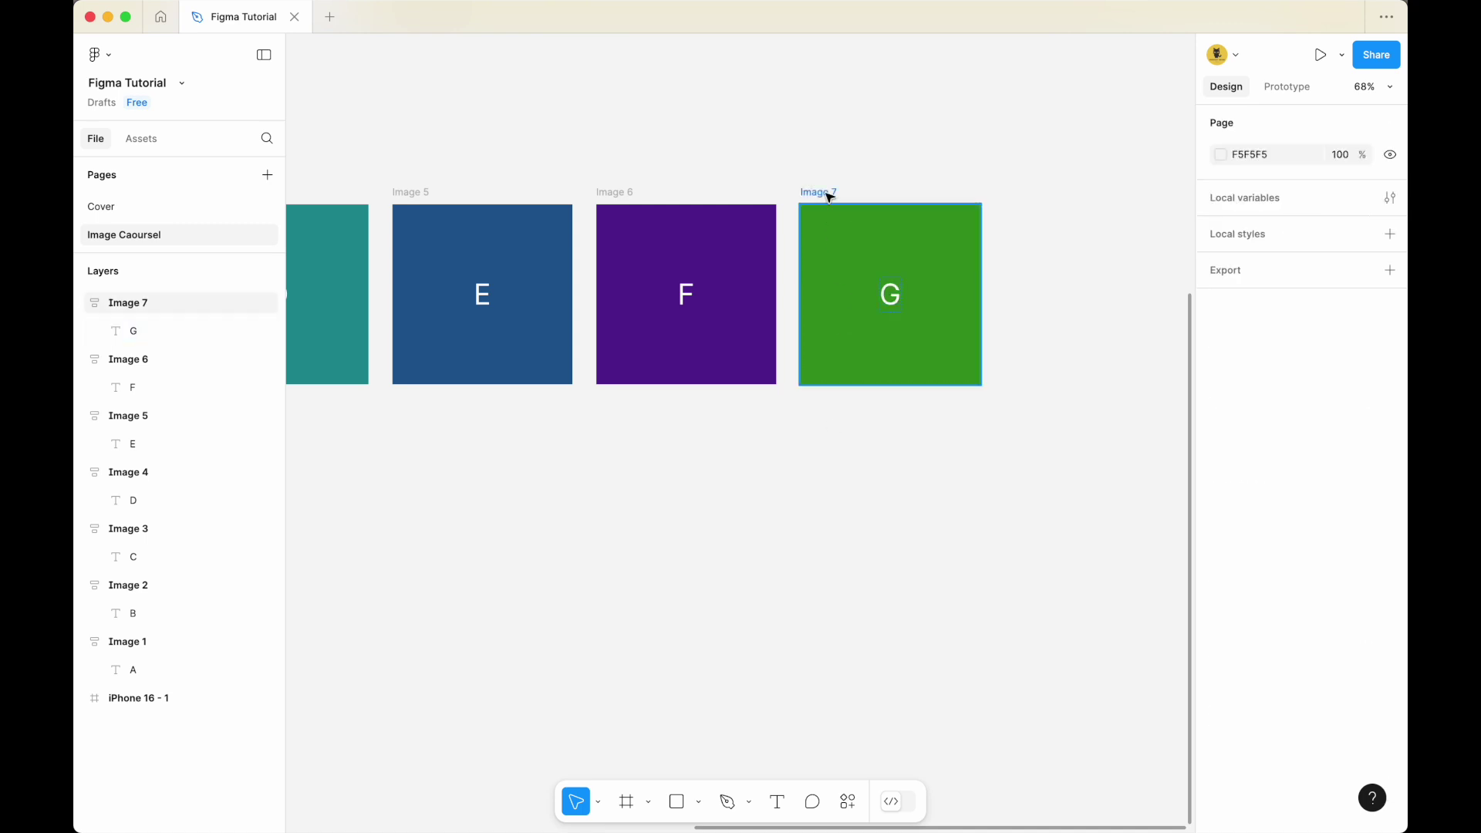
left_click(820, 193)
left_click(1221, 593)
left_click_drag(1164, 622, 1171, 627)
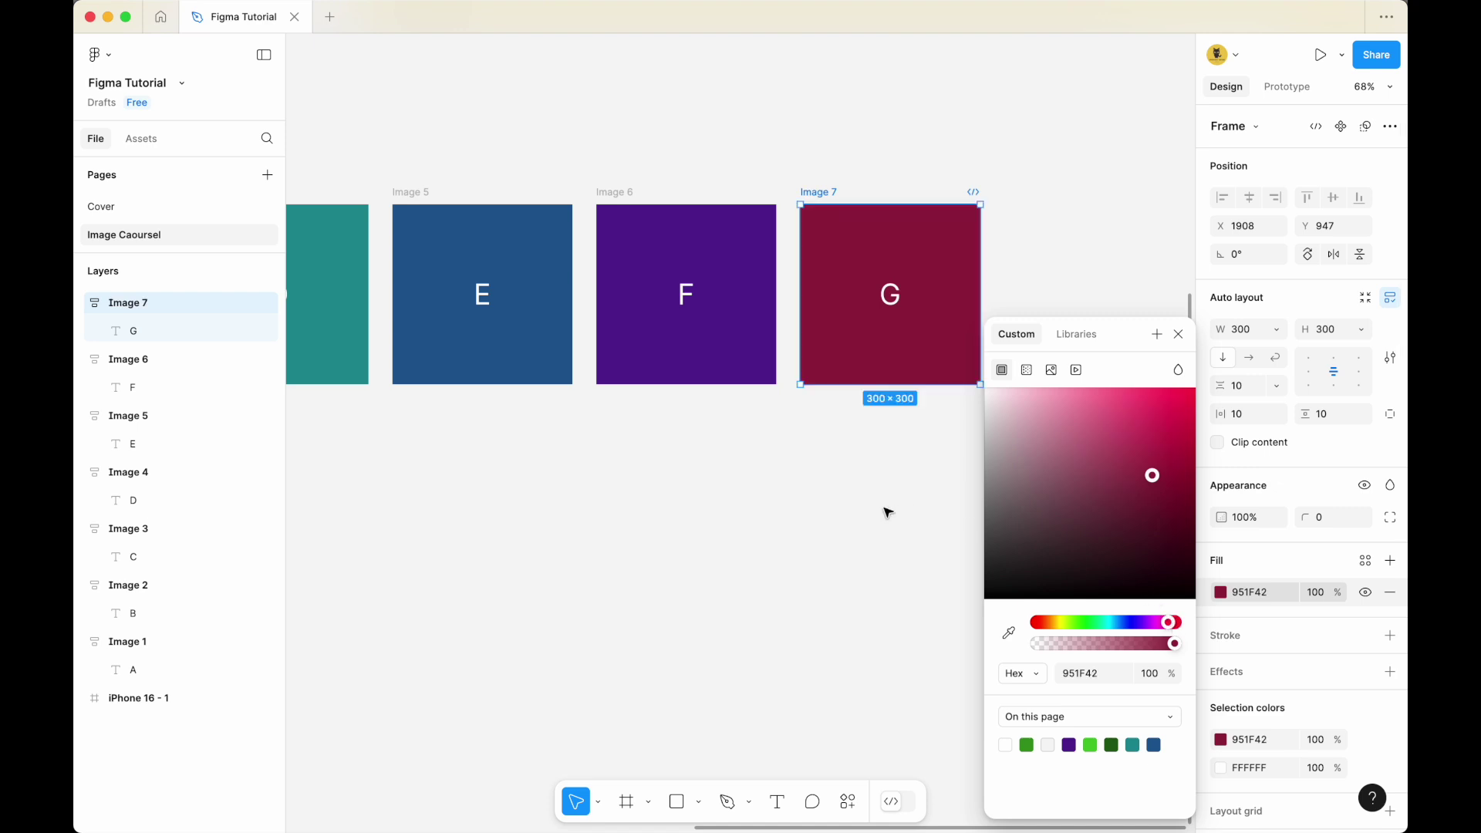
left_click(886, 509)
scroll(836, 509, "down", 5)
scroll(768, 459, "up", 3)
scroll(768, 459, "right", 3)
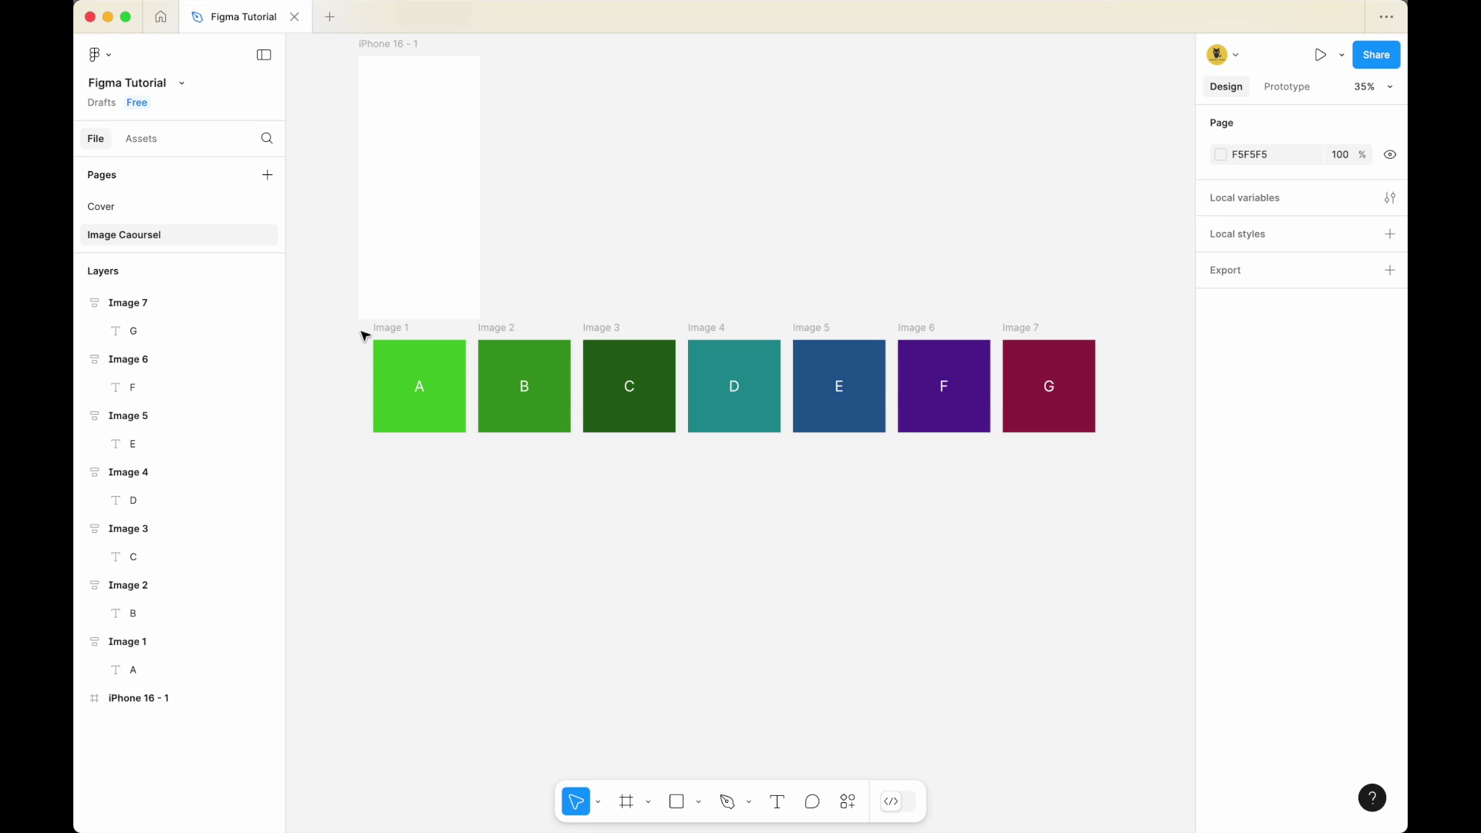
Wrap the seven squares Image 1–7 in a horizontal auto-layout frame with 40 spacing
scroll(360, 340, "up", 2)
left_click_drag(369, 343, 1150, 496)
left_click(949, 516)
left_click_drag(337, 323, 1163, 483)
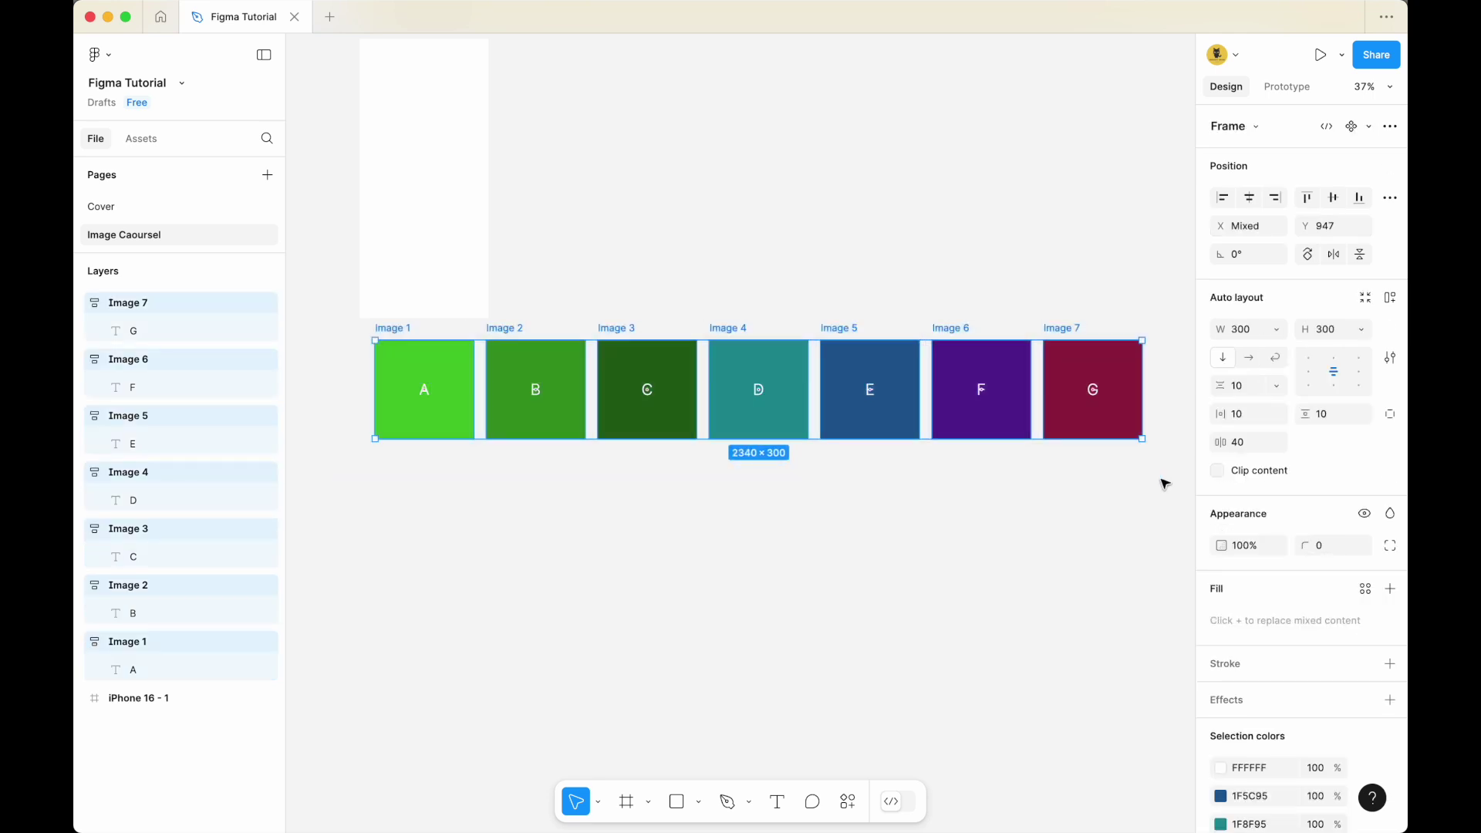
right_click(1063, 338)
left_click(1142, 556)
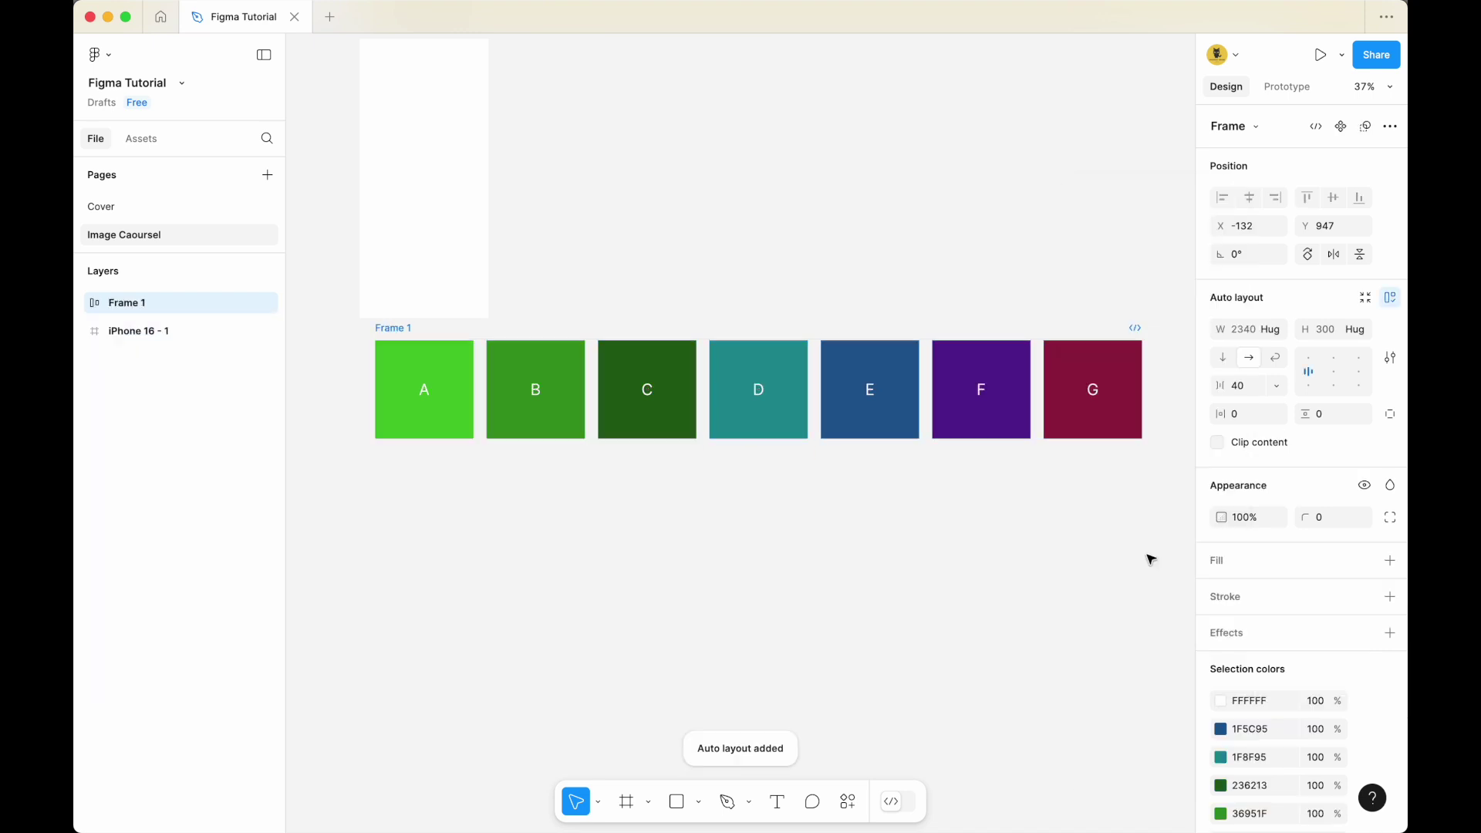
Rename the new Frame 1 to 'Image Row' and select it
double_click(394, 327)
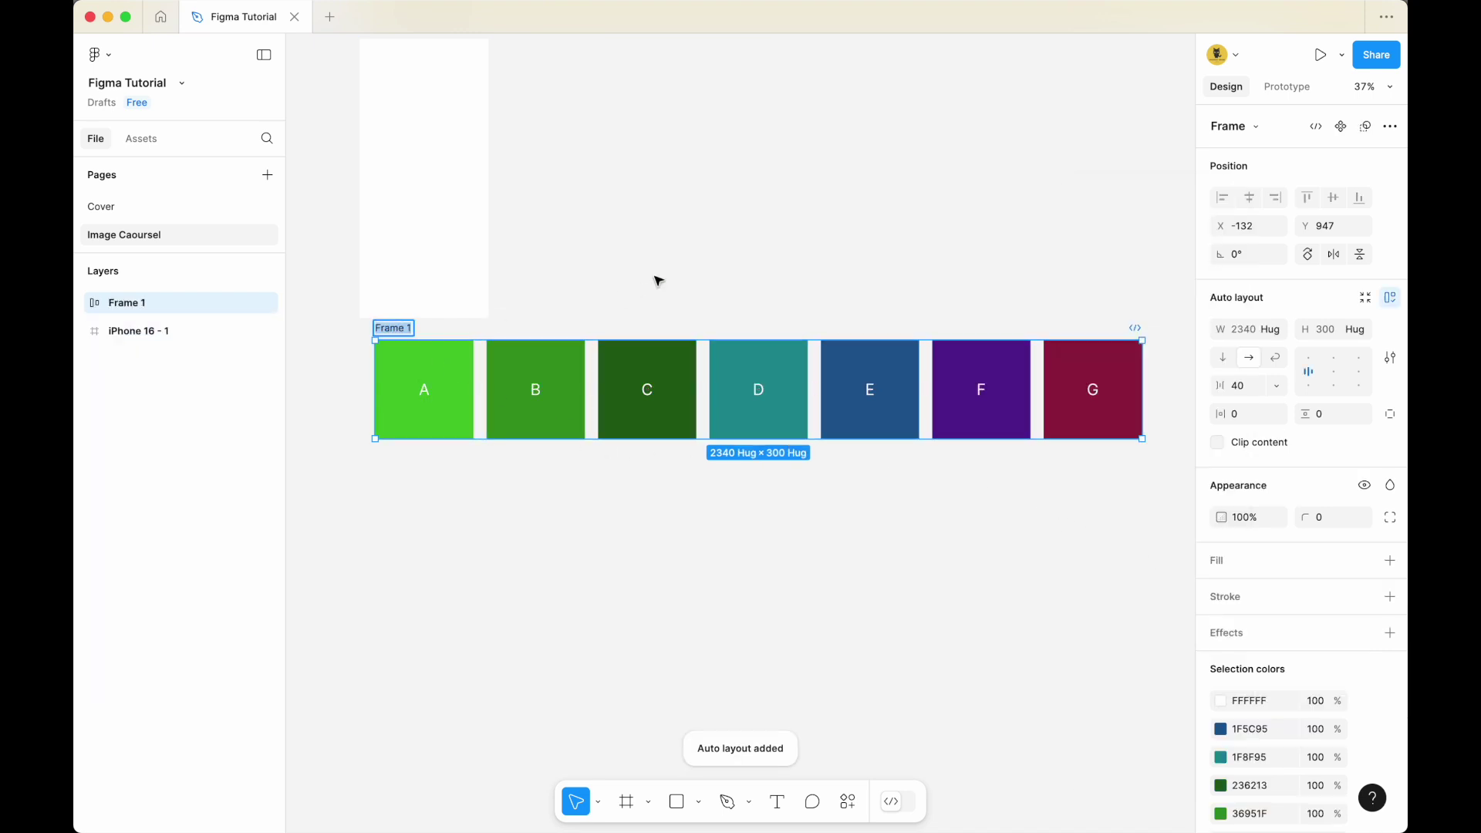
type("R")
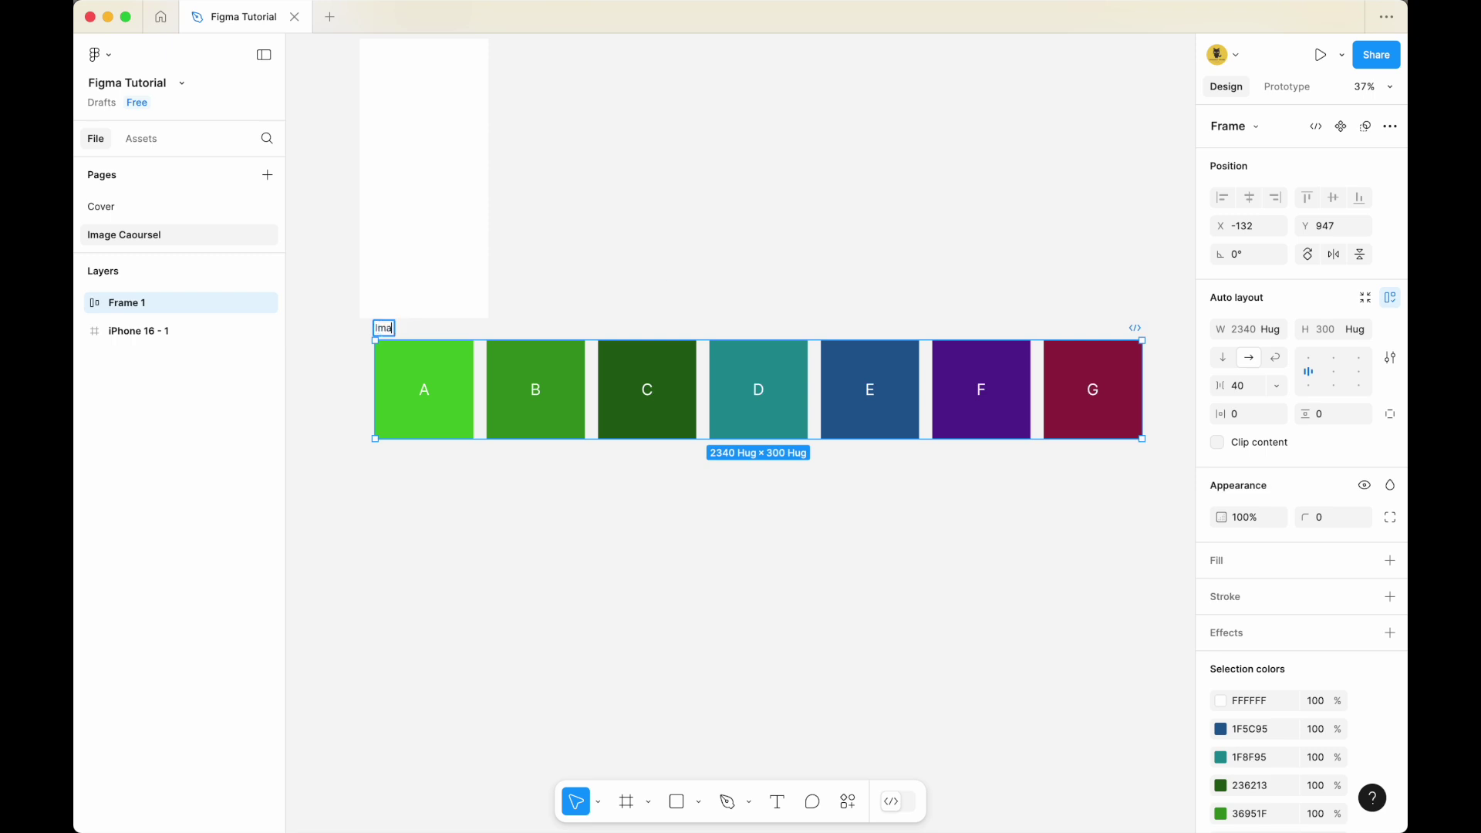
key("Return")
left_click(648, 222)
scroll(698, 321, "up", 5)
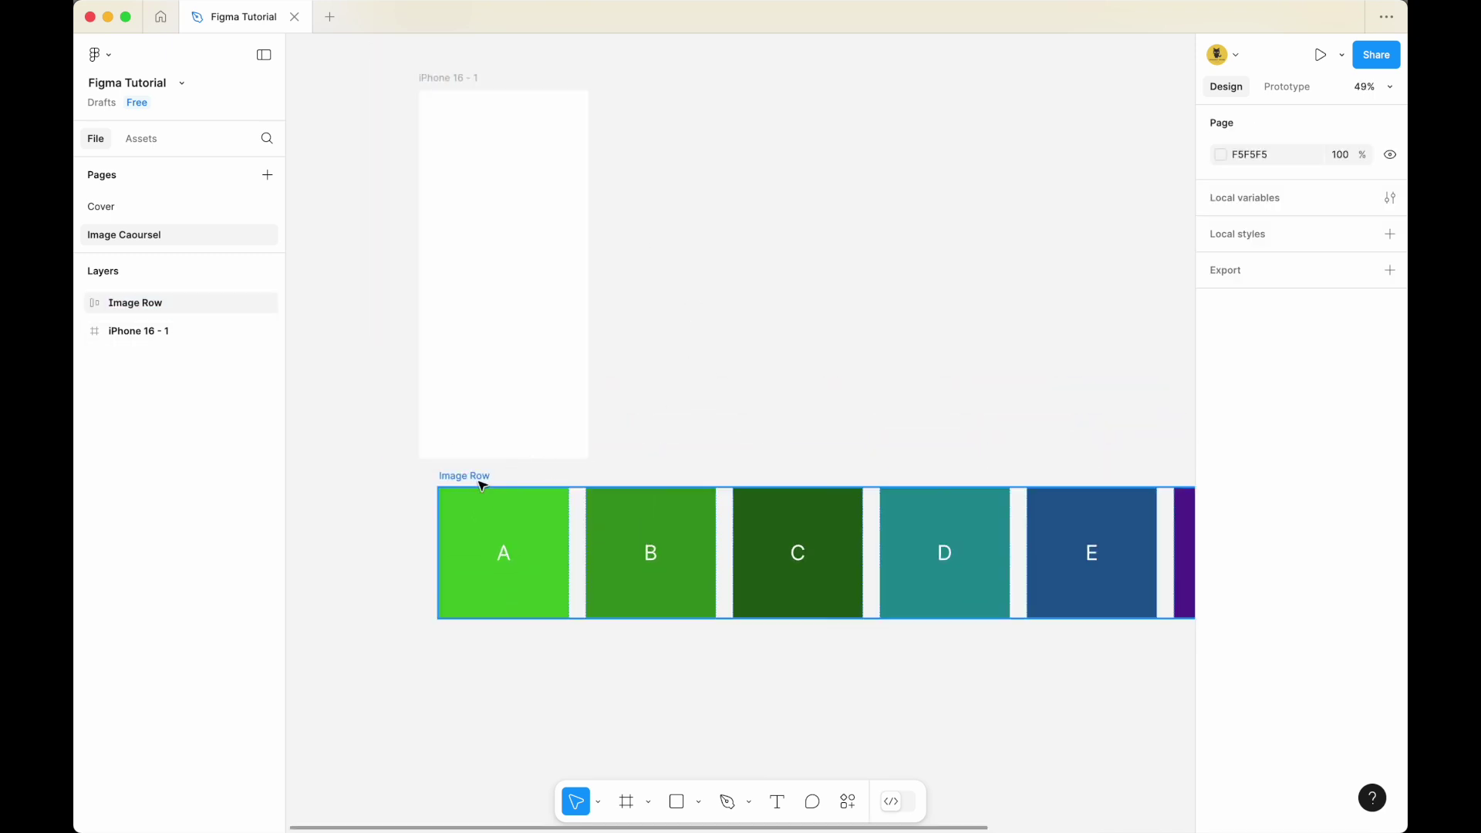
left_click(474, 487)
Nest Image Row inside iPhone 16 - 1 so only square A shows, then duplicate that phone frame
left_click_drag(469, 484, 466, 203)
left_click_drag(467, 254, 479, 254)
left_click(390, 219)
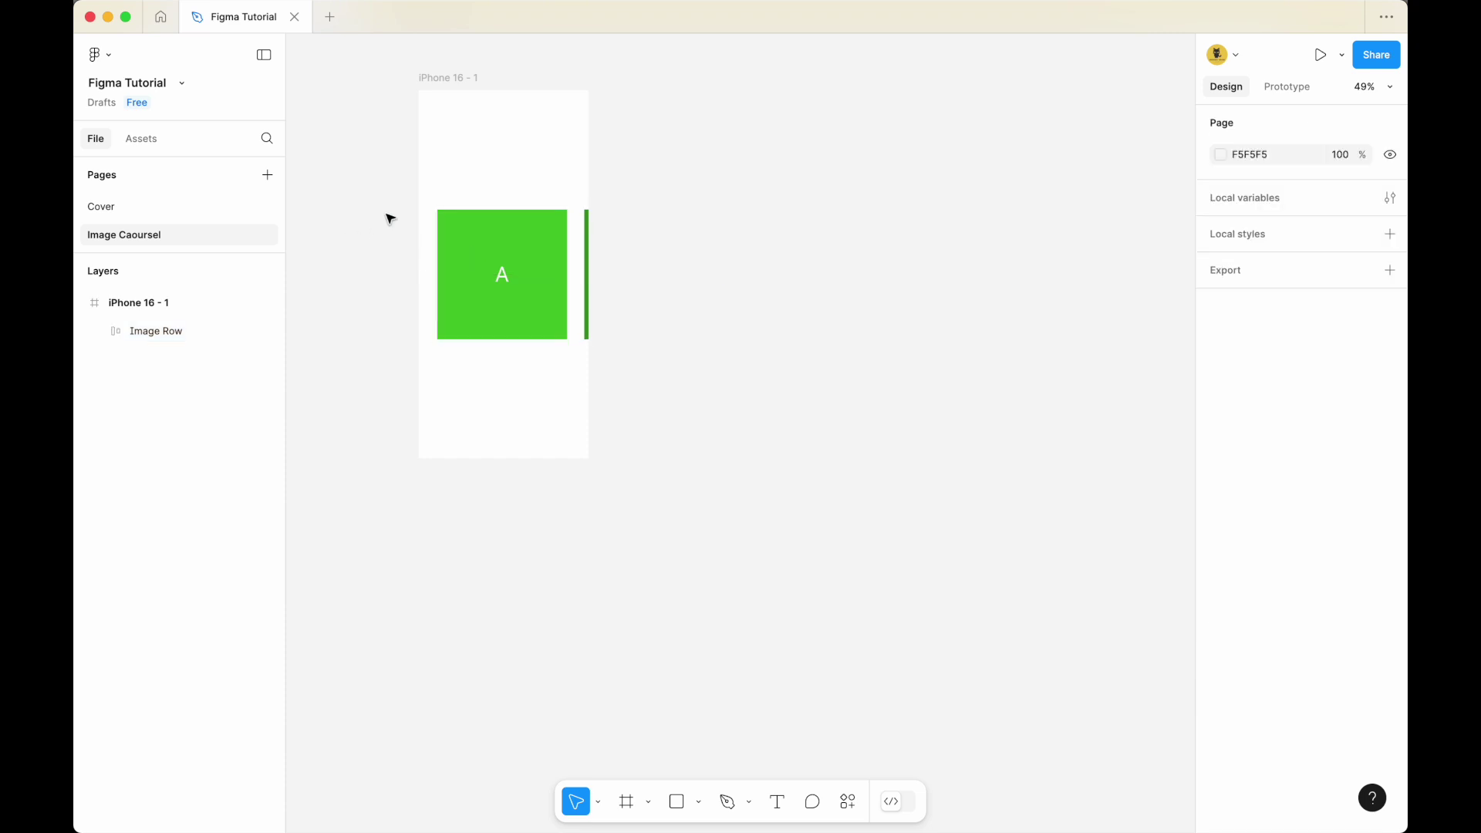
left_click(459, 79)
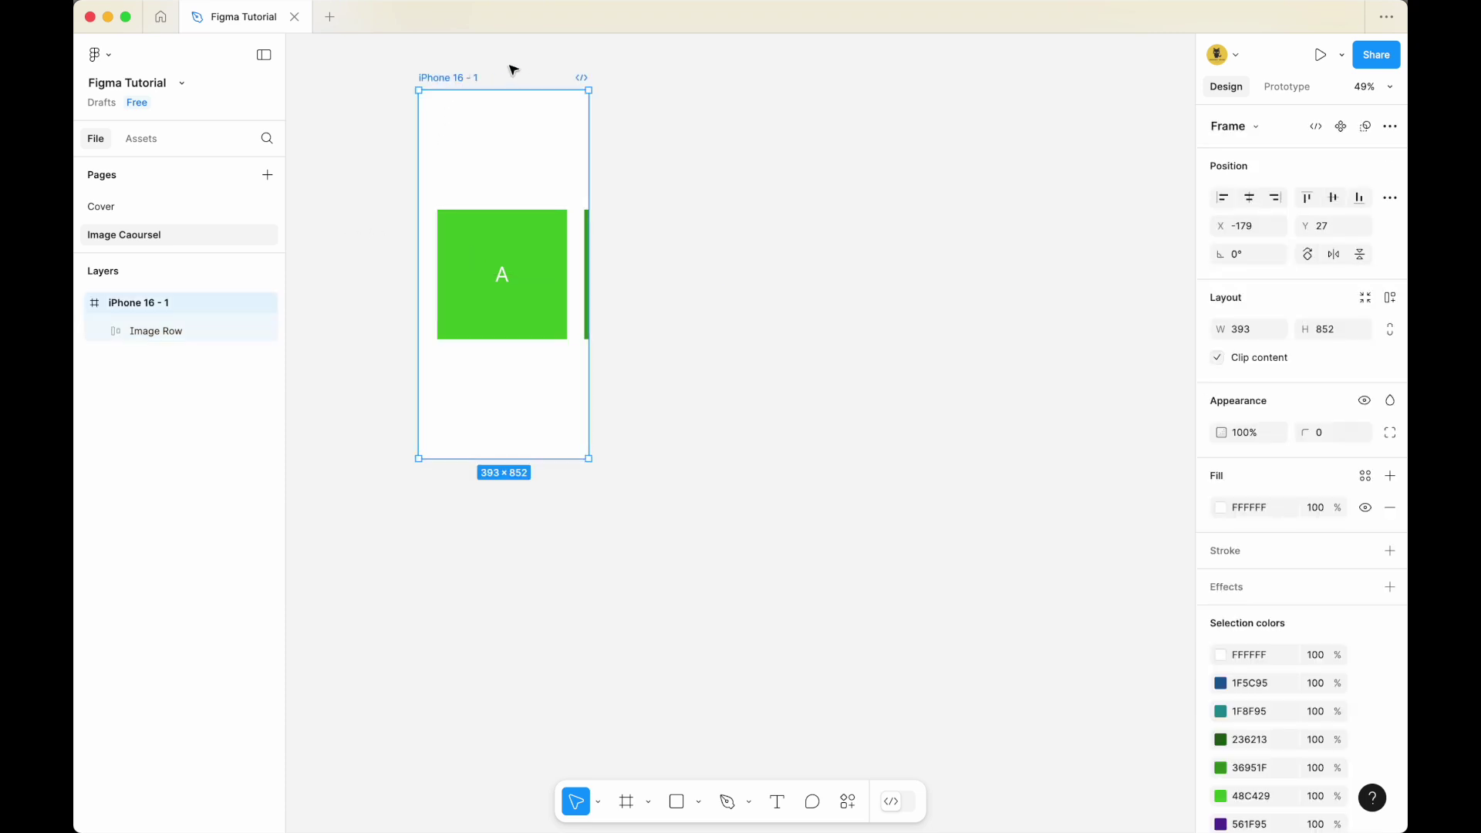
key("super+d")
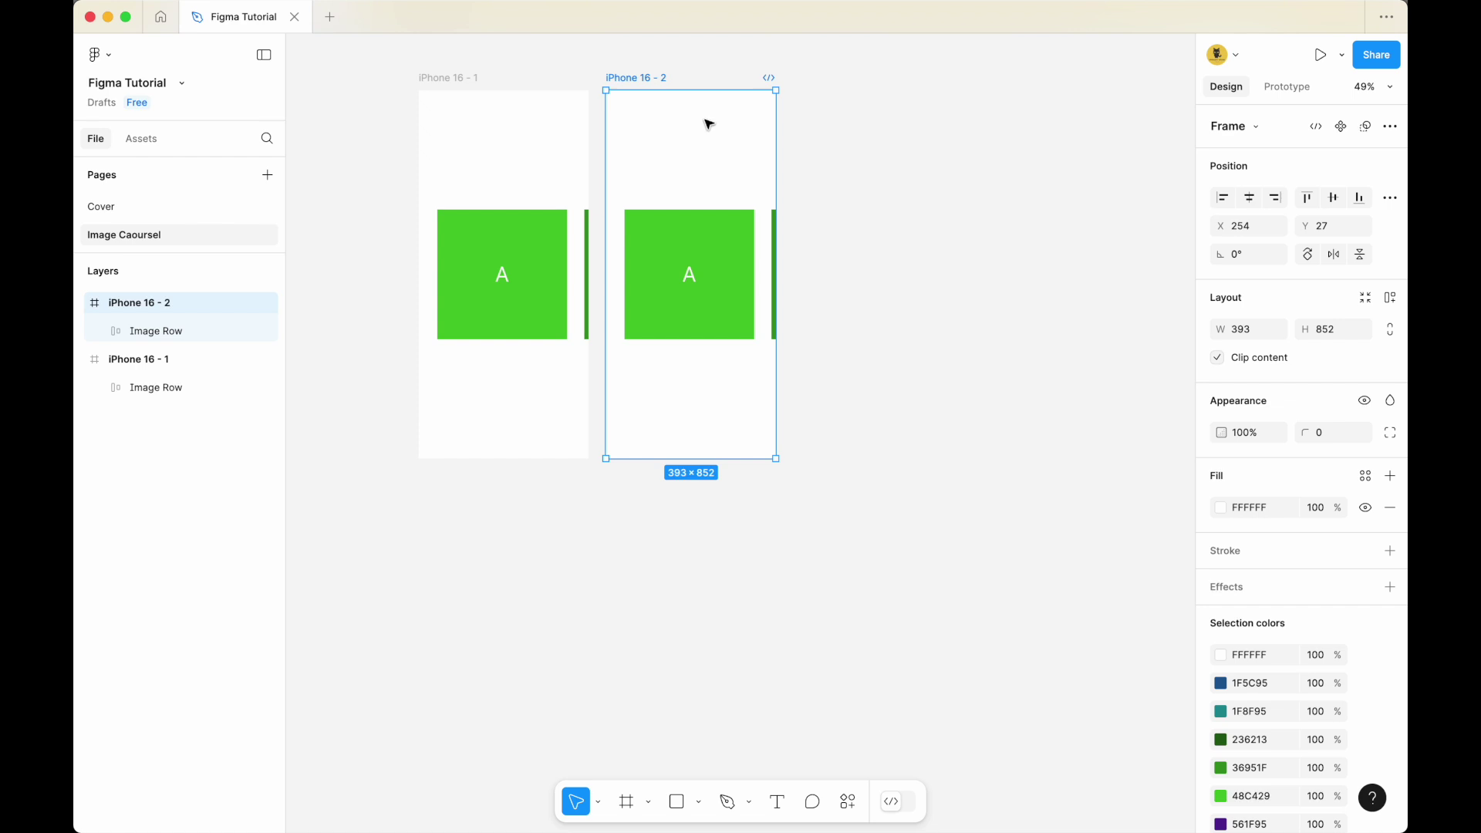
Slide the Image Row in iPhone 16 - 2 left to x -294 so square B is centred
scroll(736, 139, "up", 2)
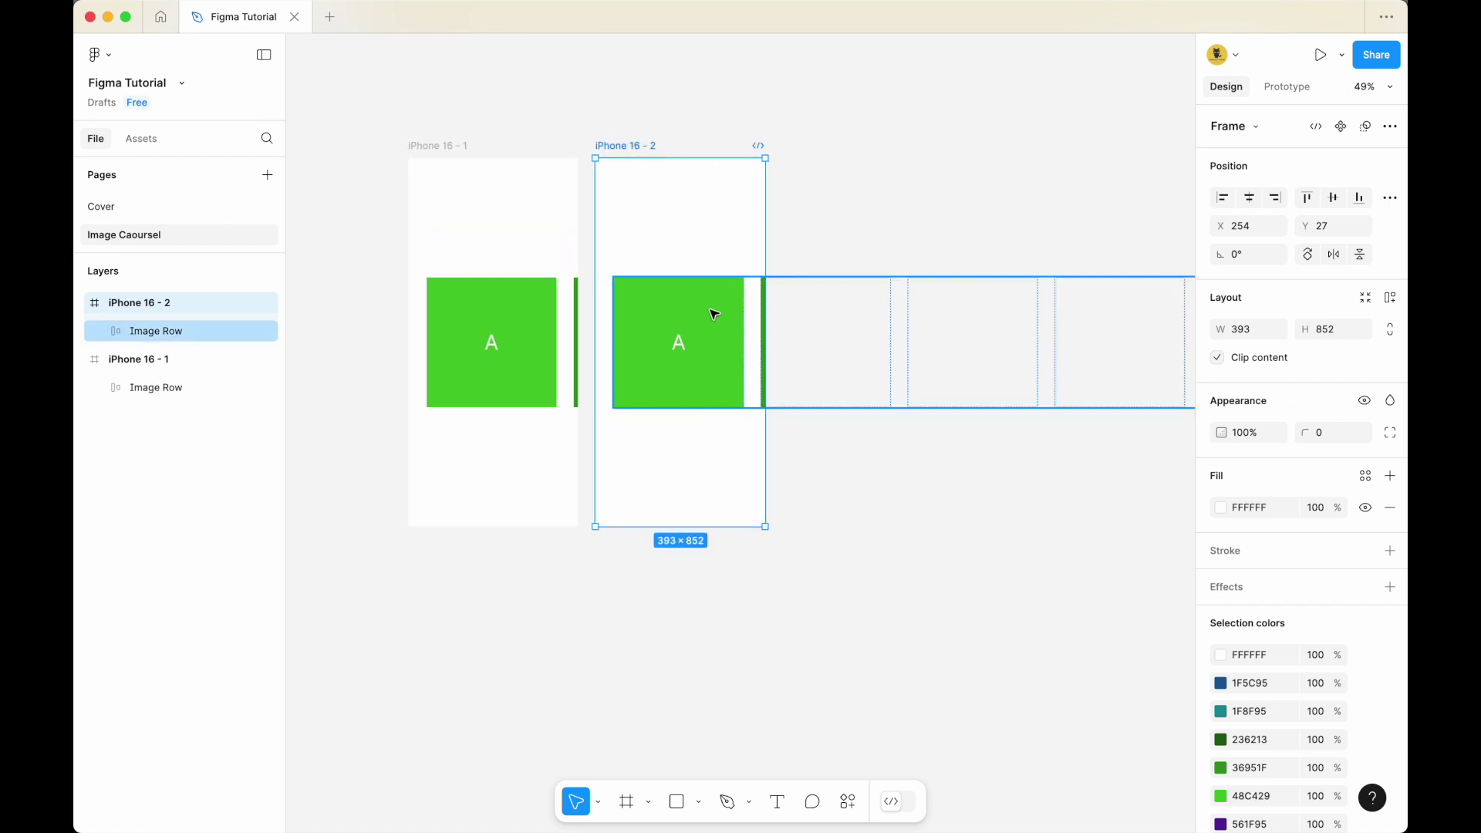
scroll(621, 159, "up", 3)
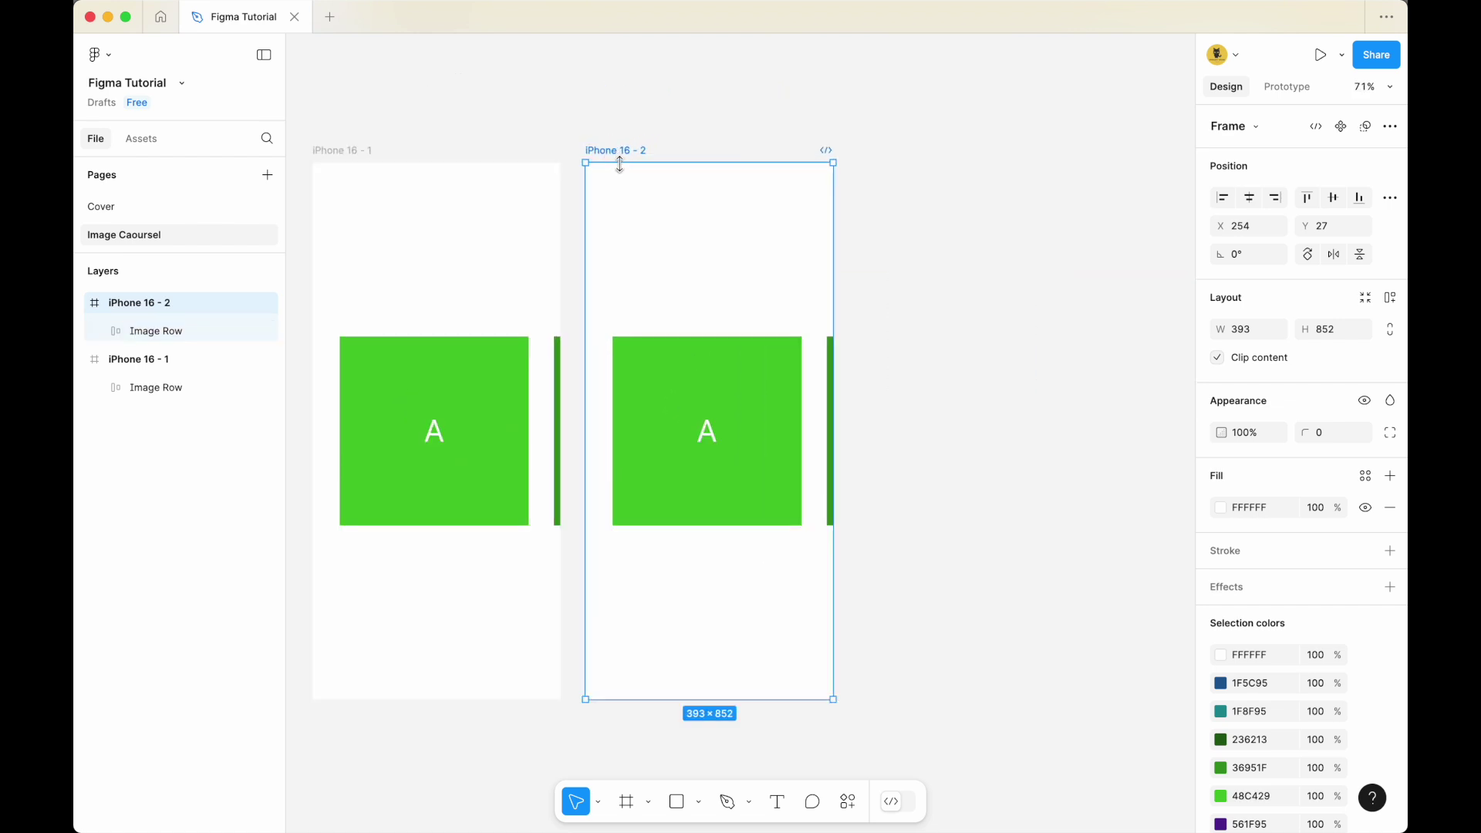
scroll(703, 116, "left", 1)
left_click(766, 402)
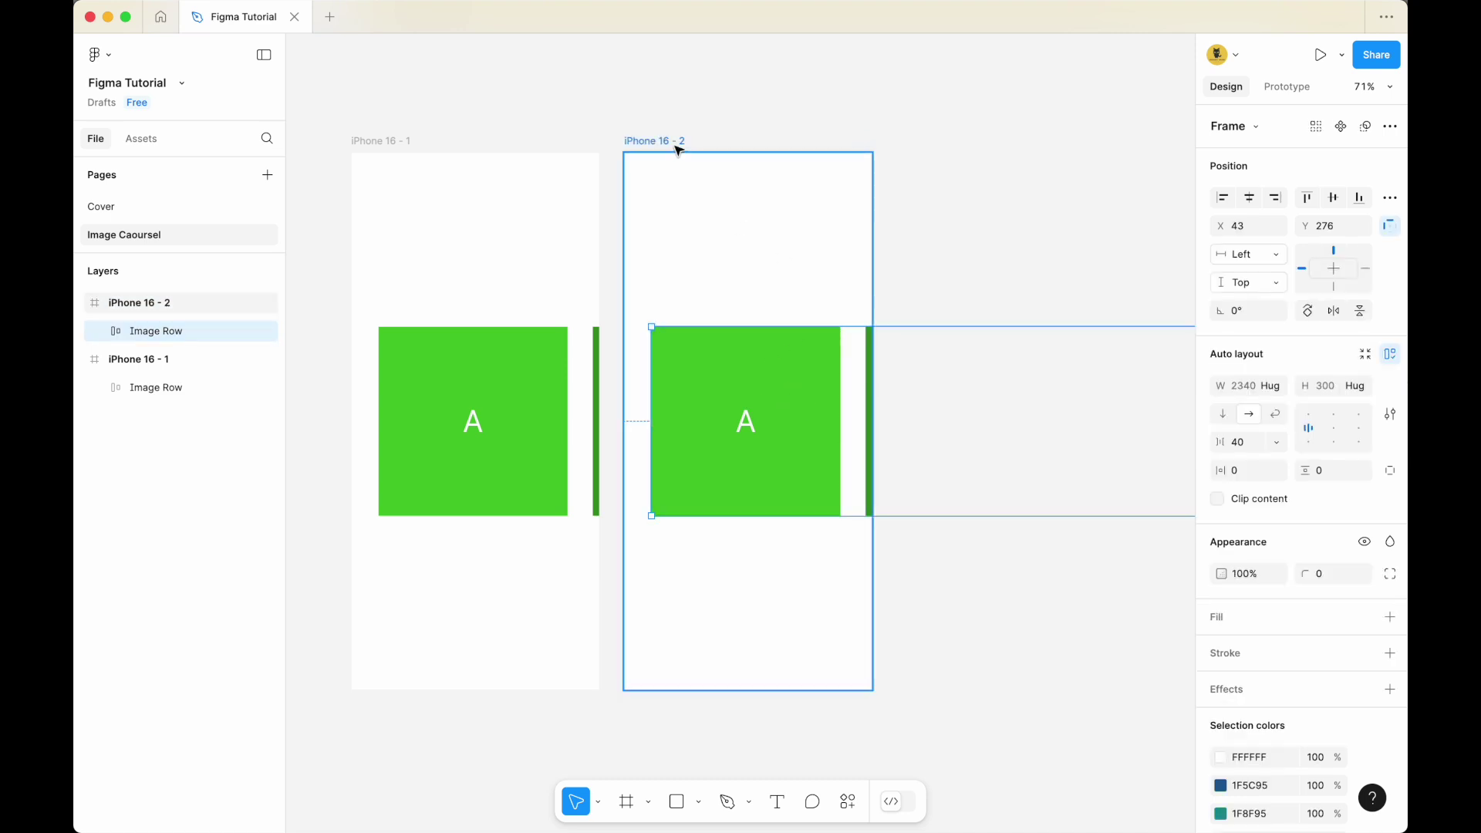
left_click(867, 284)
left_click(909, 420)
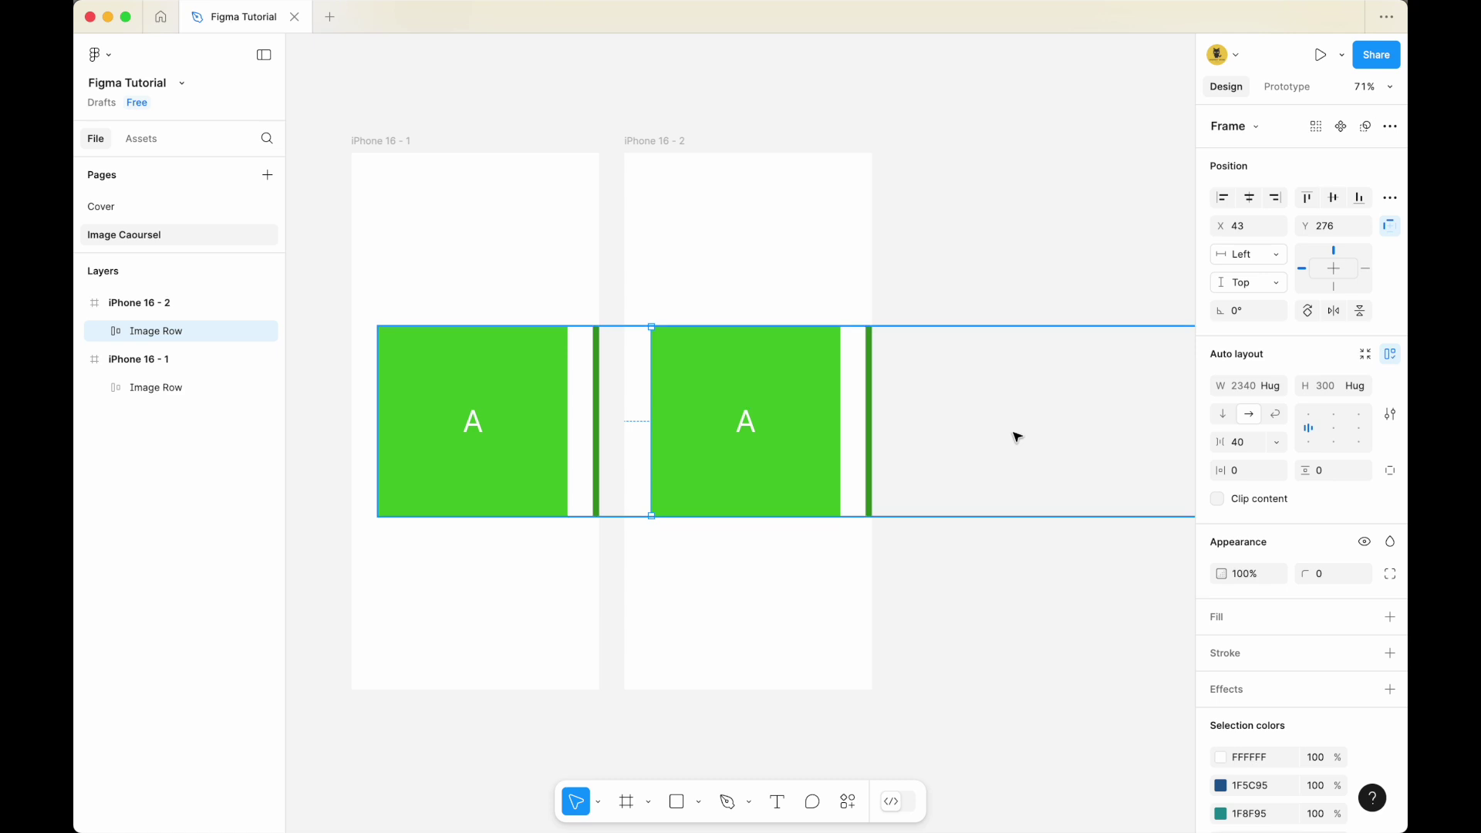
left_click(1069, 434, "shift")
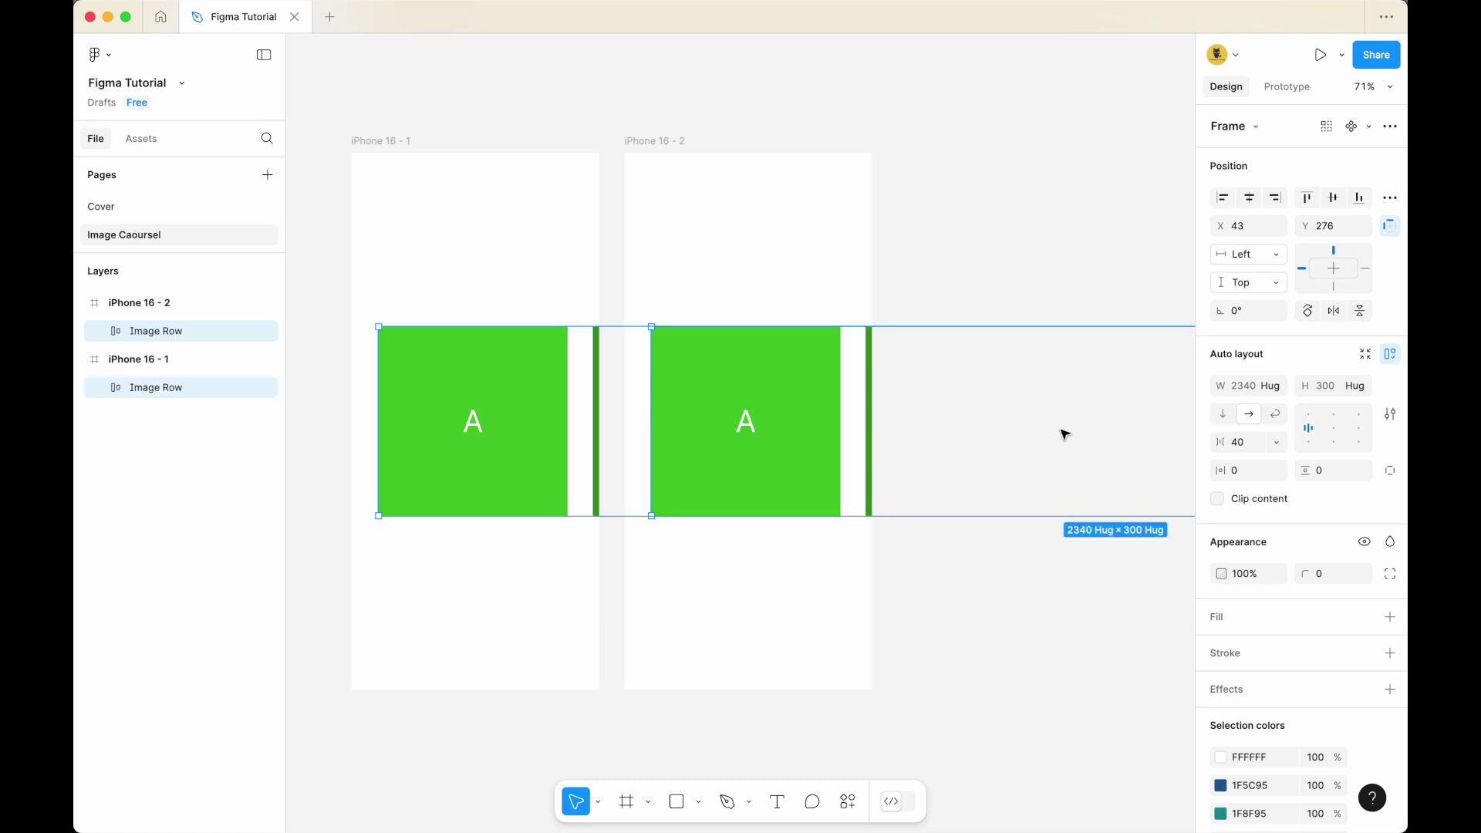
left_click_drag(807, 419, 748, 405)
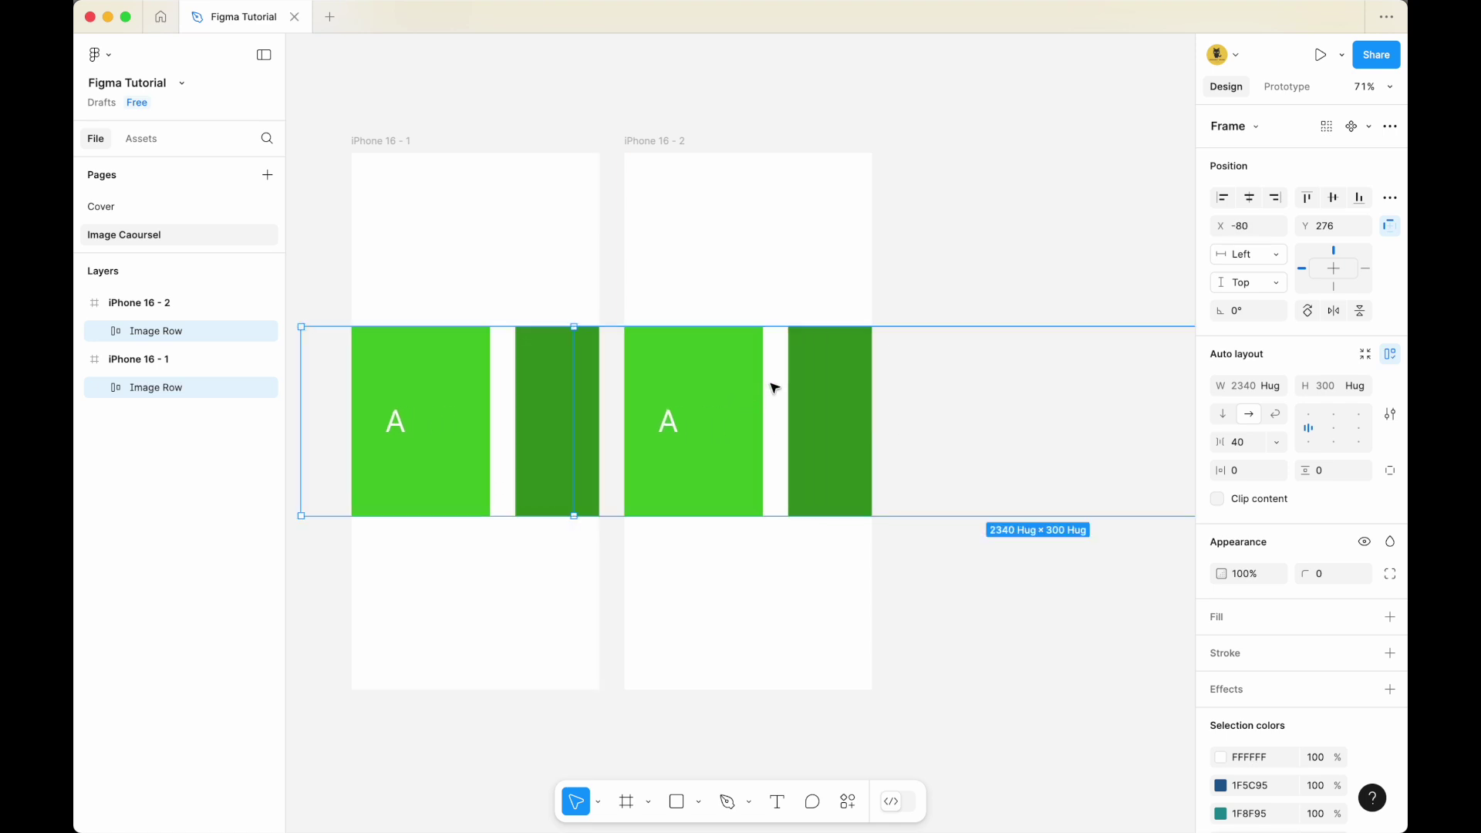
key("super+z")
left_click(982, 228)
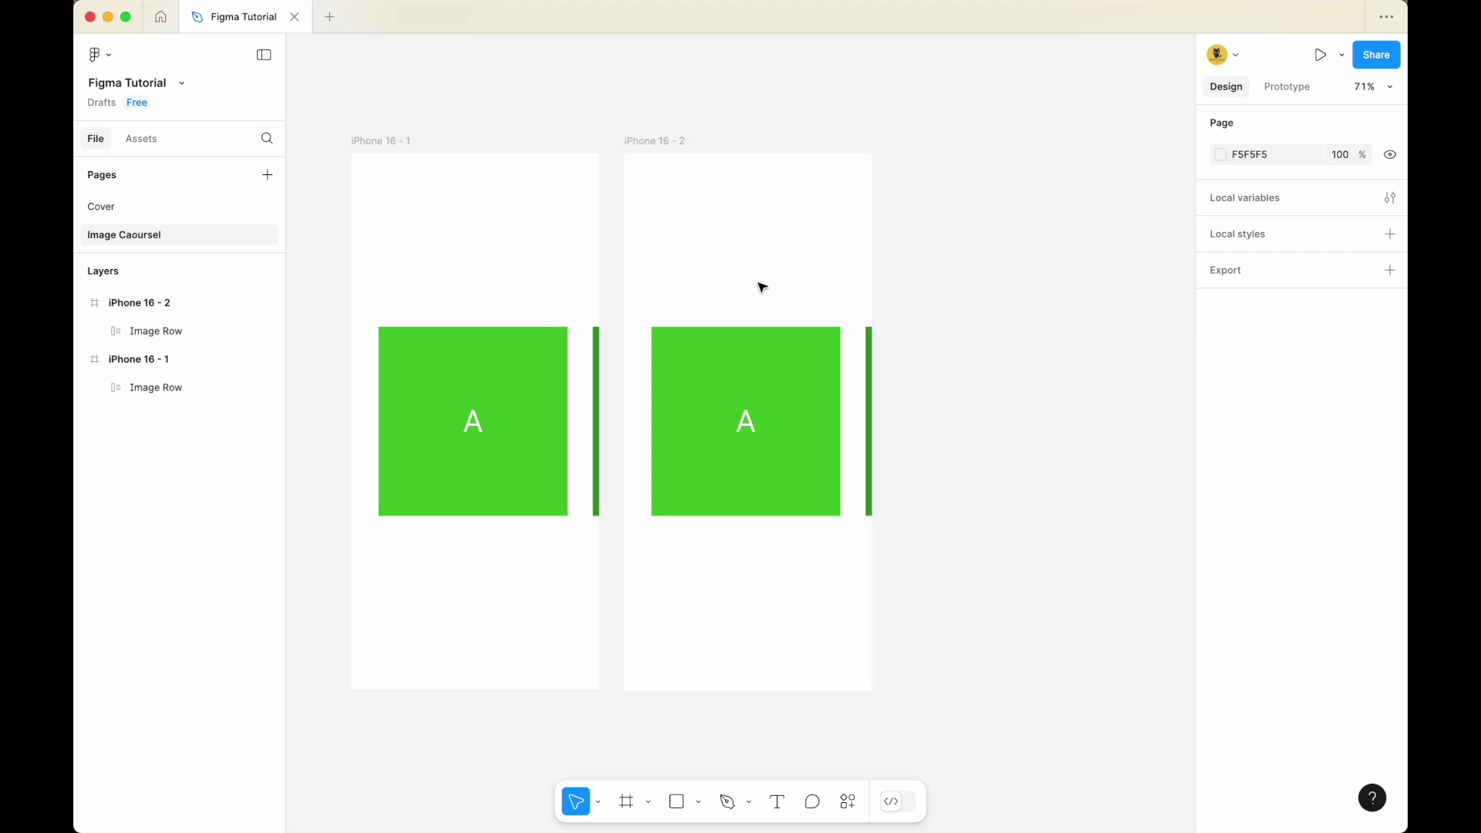
left_click(791, 391)
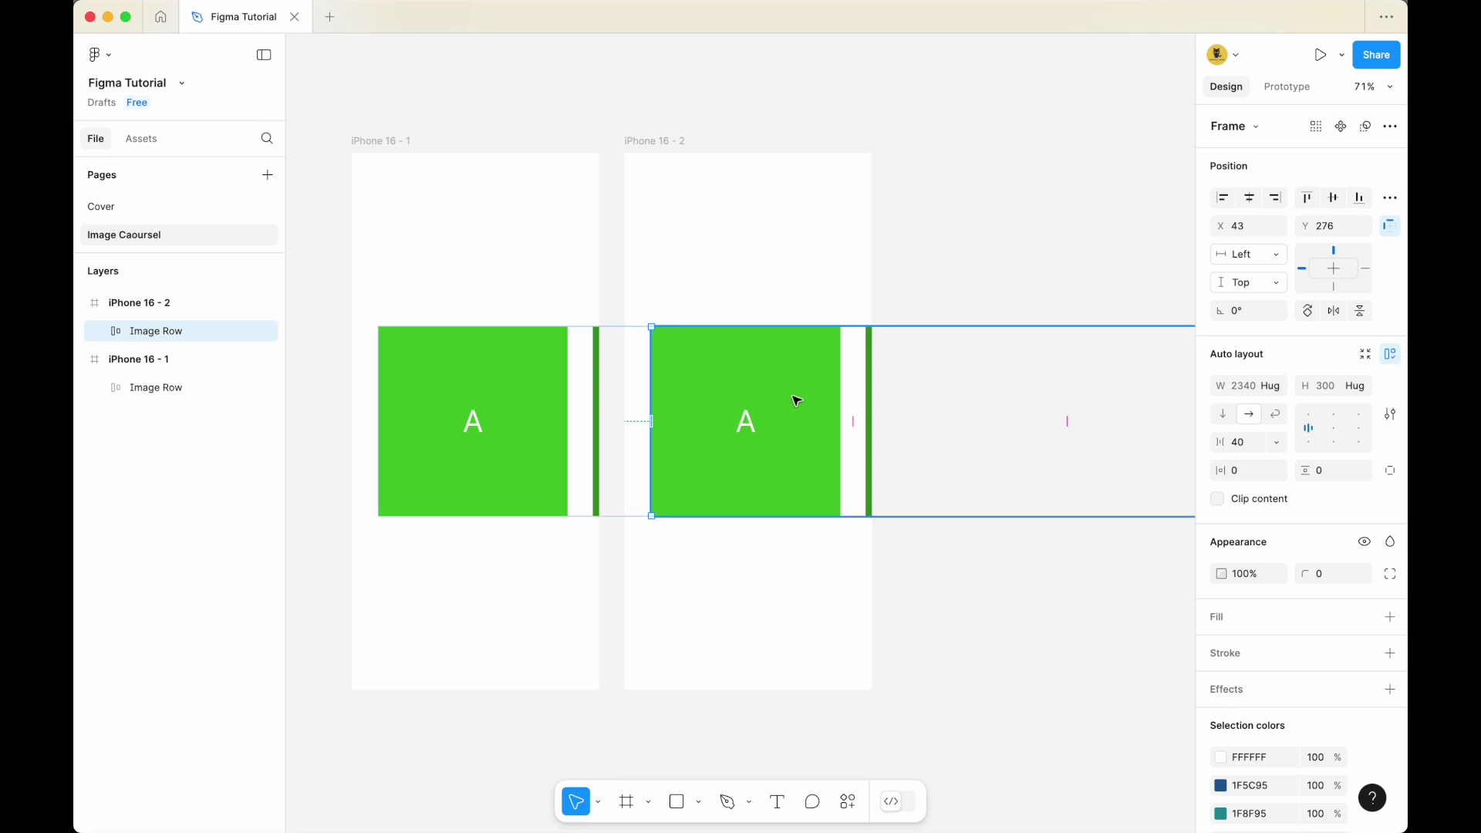
left_click_drag(809, 396, 780, 392)
left_click(729, 121)
scroll(679, 115, "right", 3)
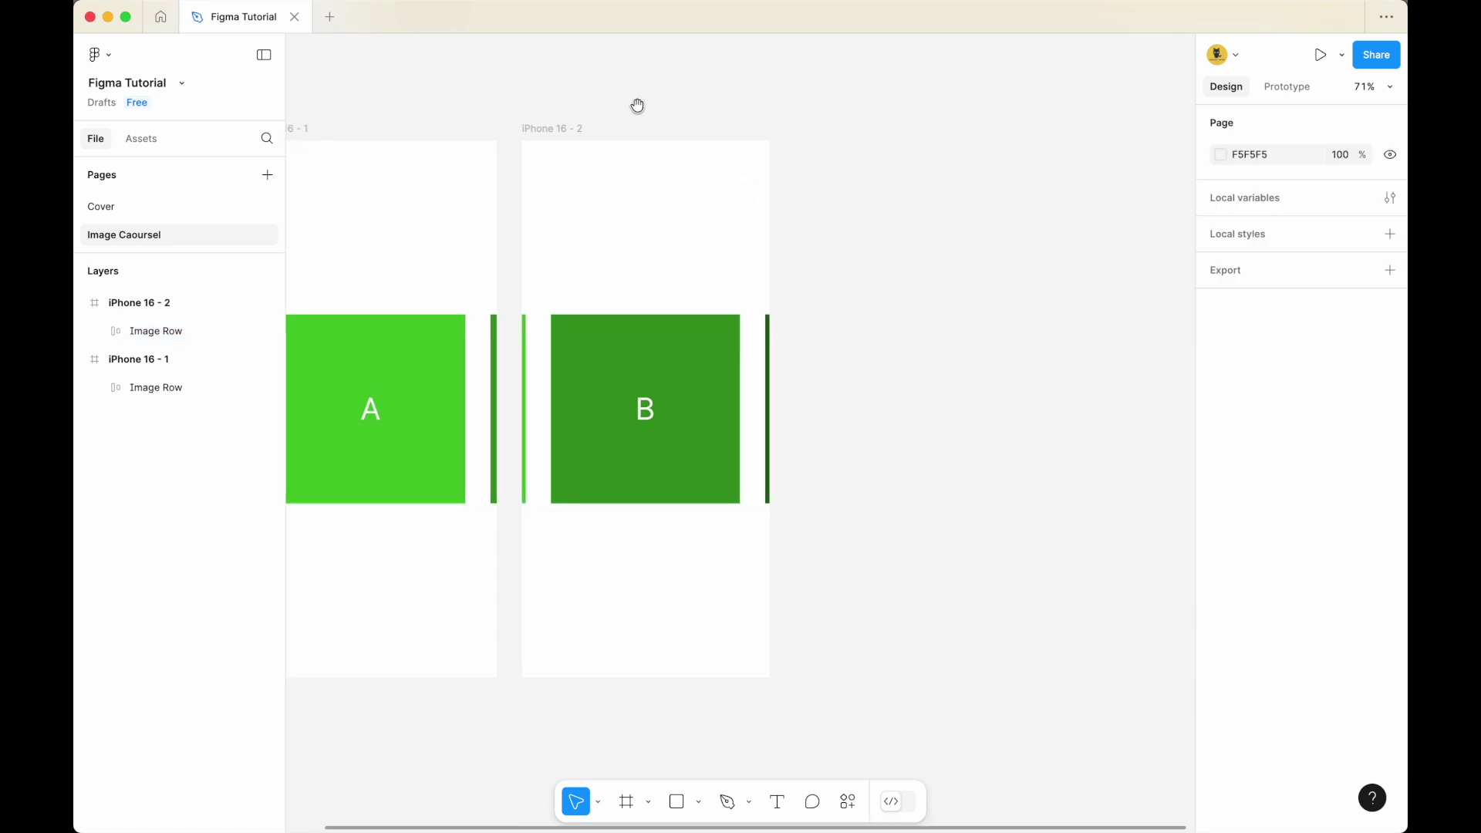
Duplicate iPhone 16 - 2 to create iPhone 16 - 3
left_click(575, 129)
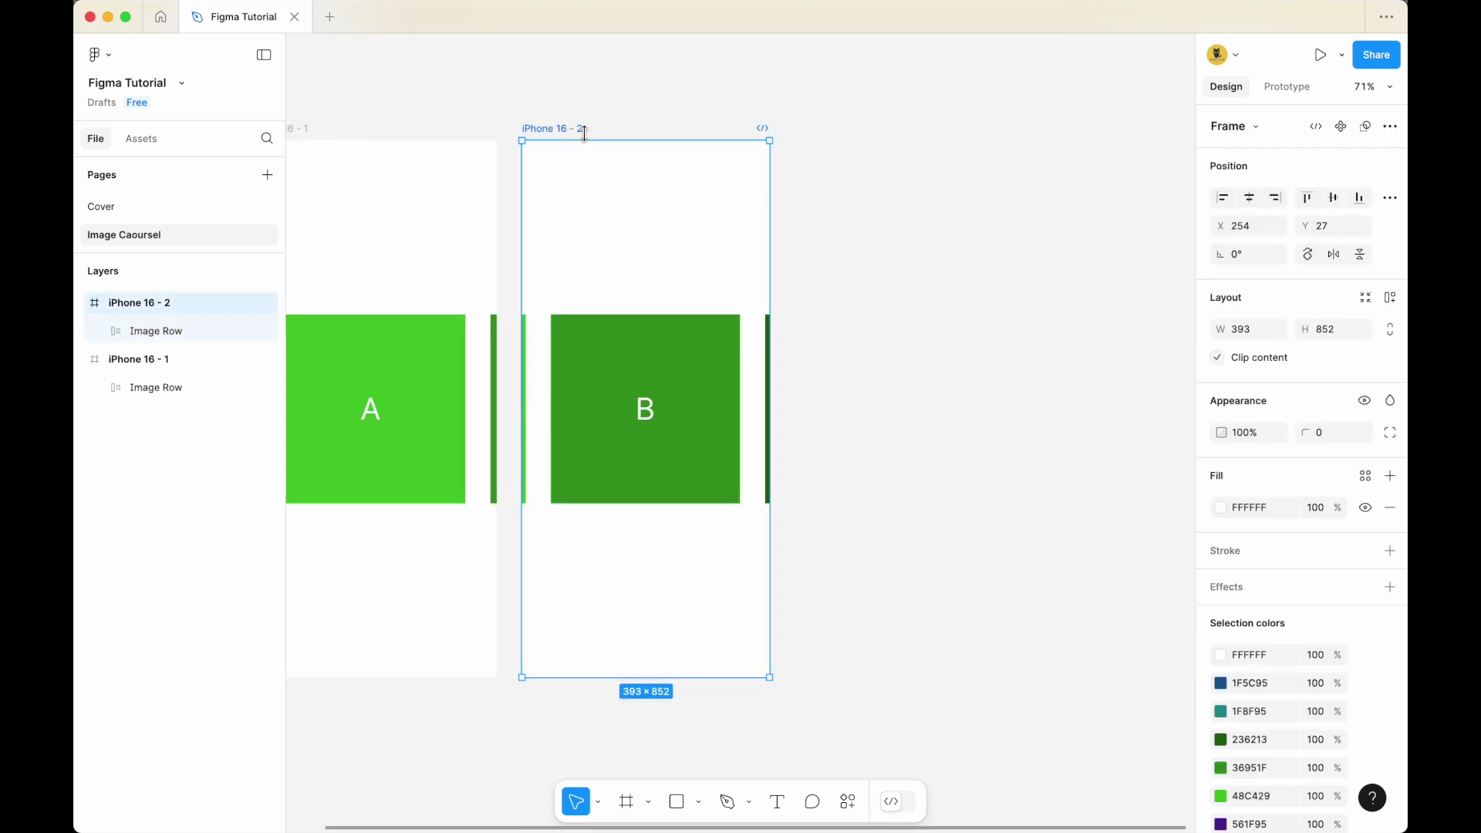
key("super+d")
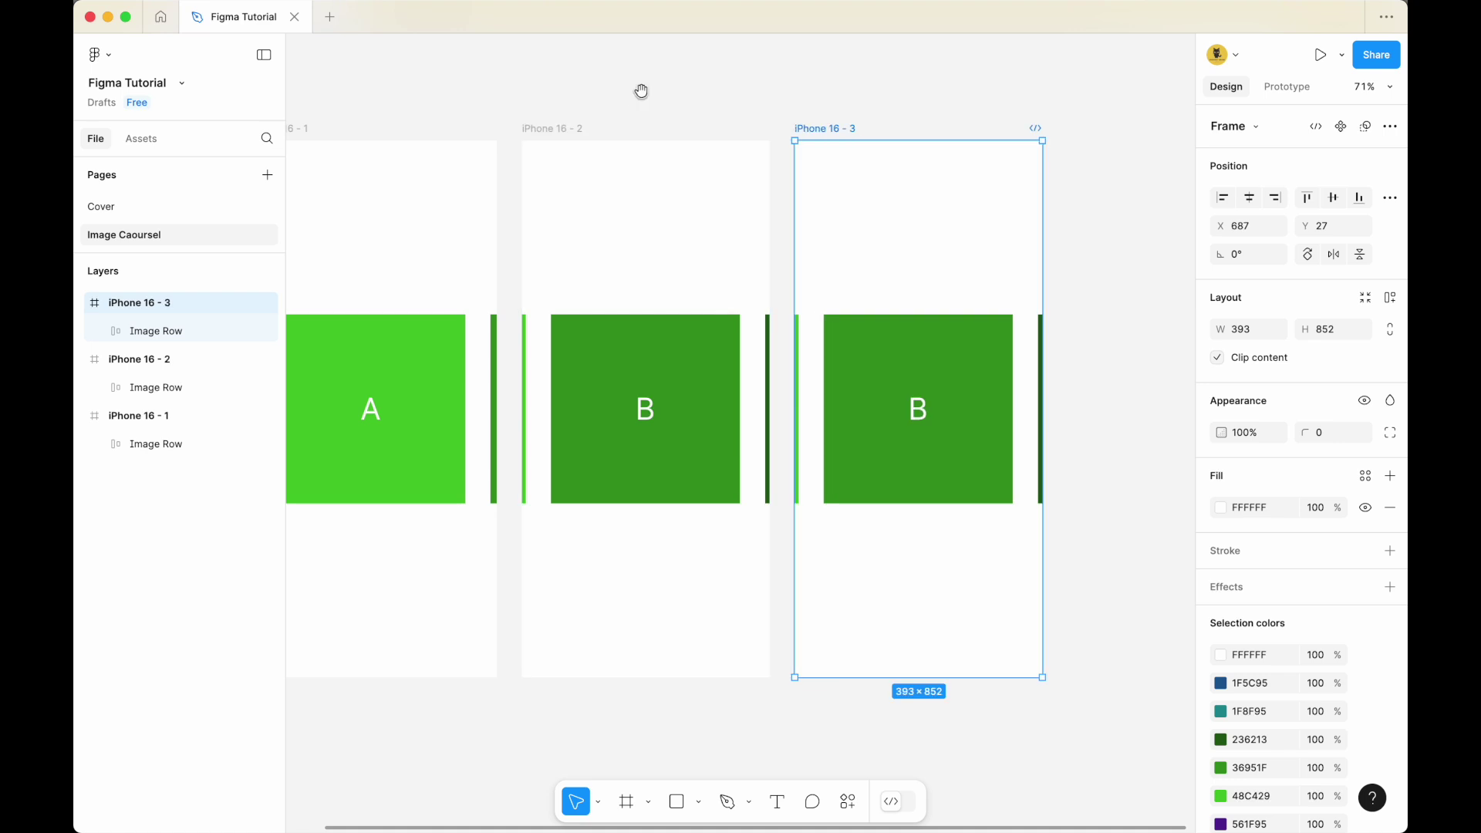
scroll(619, 89, "right", 5)
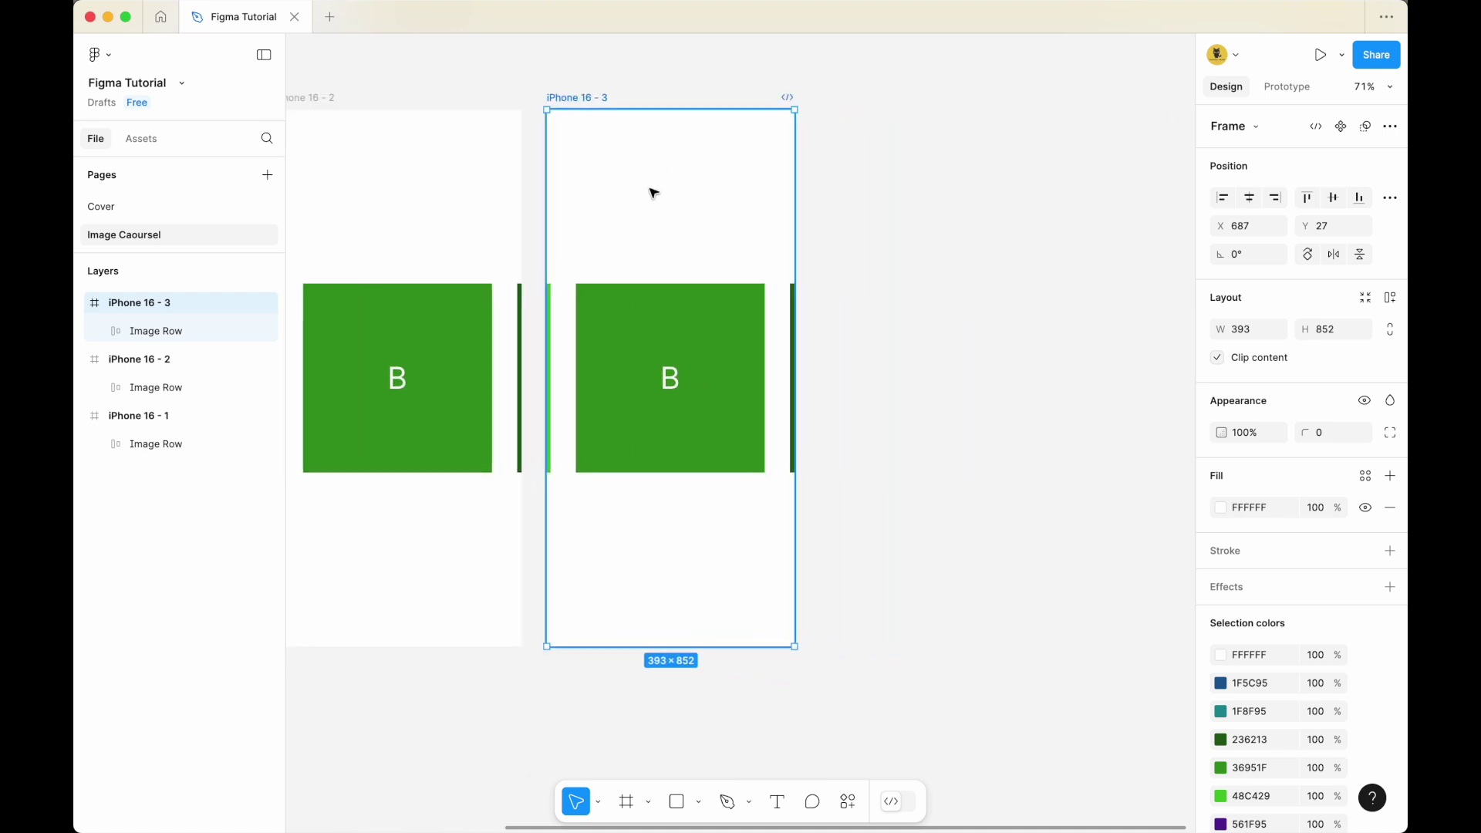
scroll(671, 182, "left", 3)
Shift iPhone 16 - 3's row to x -632 to centre square C, then duplicate that frame
left_click(814, 342)
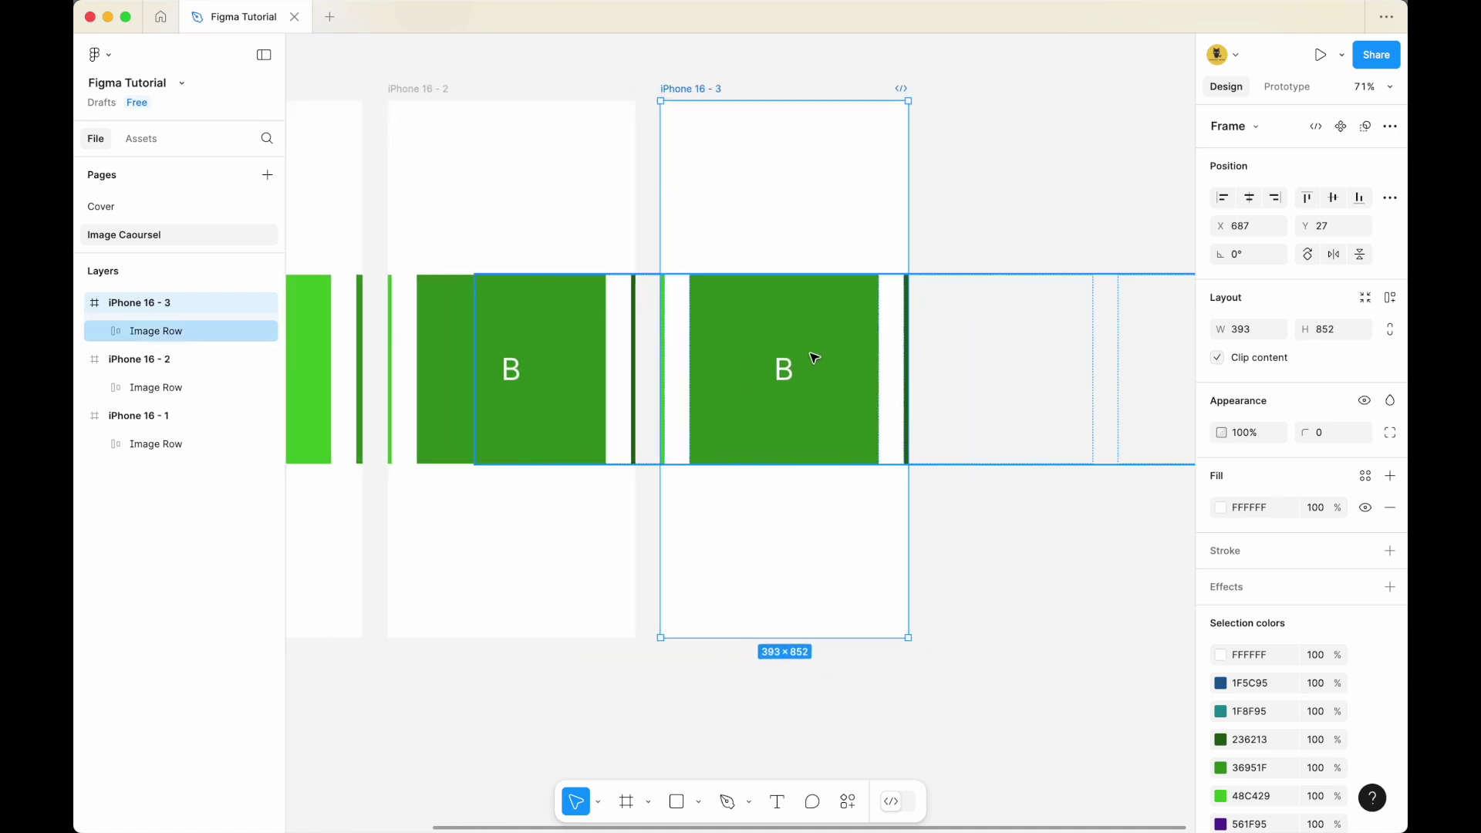
left_click(814, 357)
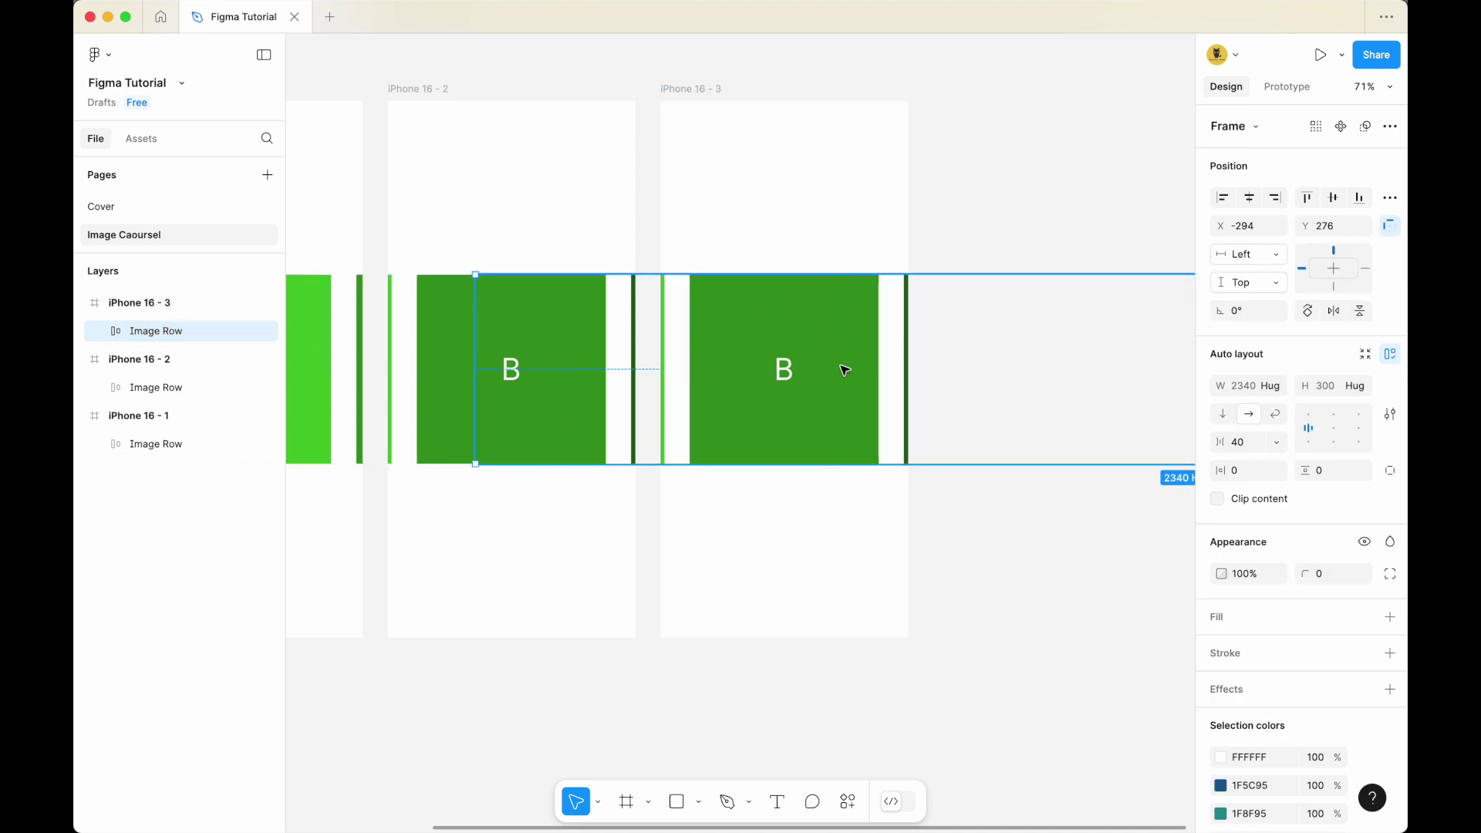
left_click_drag(843, 343, 808, 342)
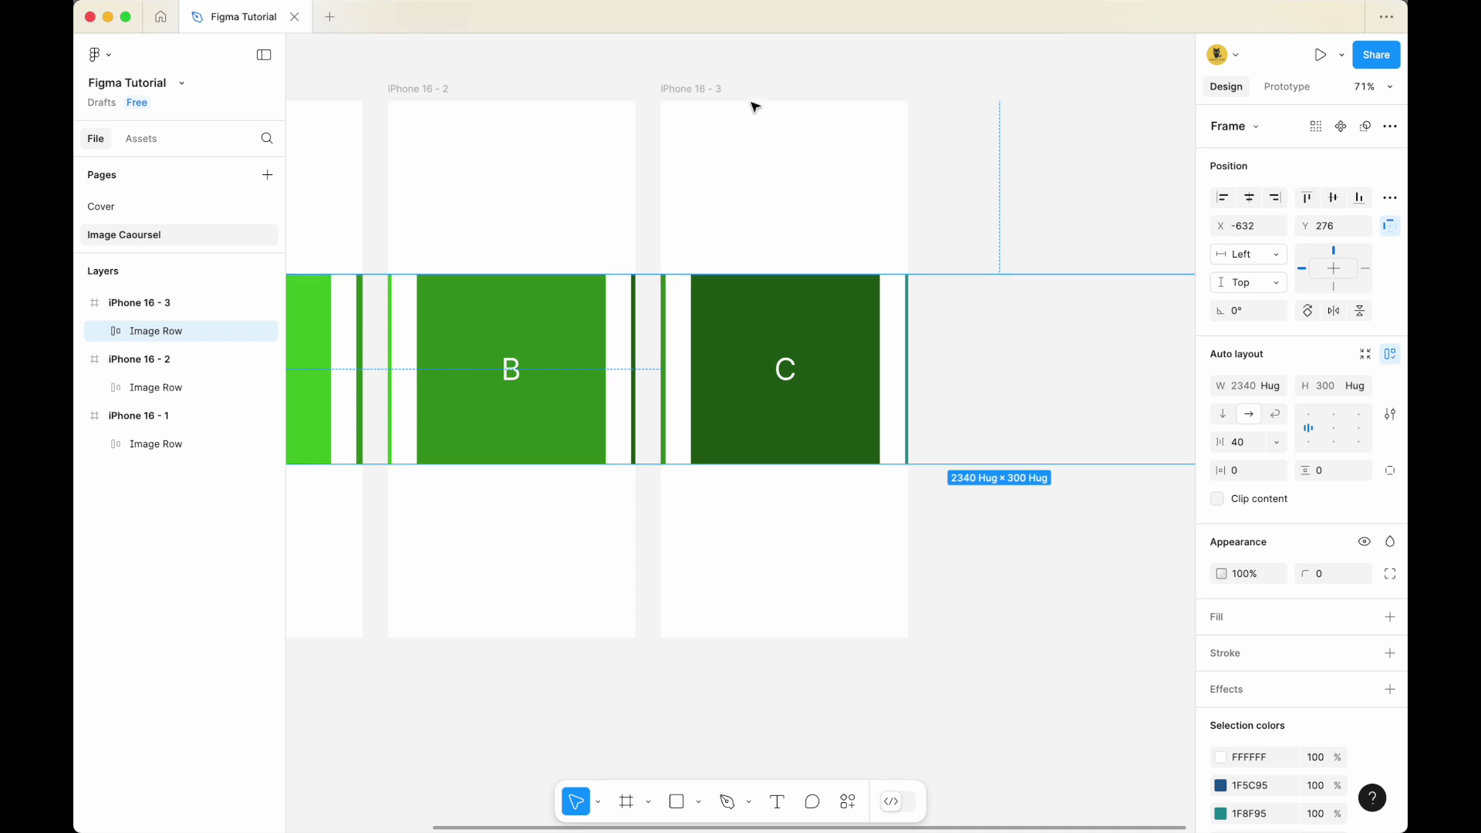
left_click(751, 76)
scroll(750, 76, "right", 4)
left_click(564, 87)
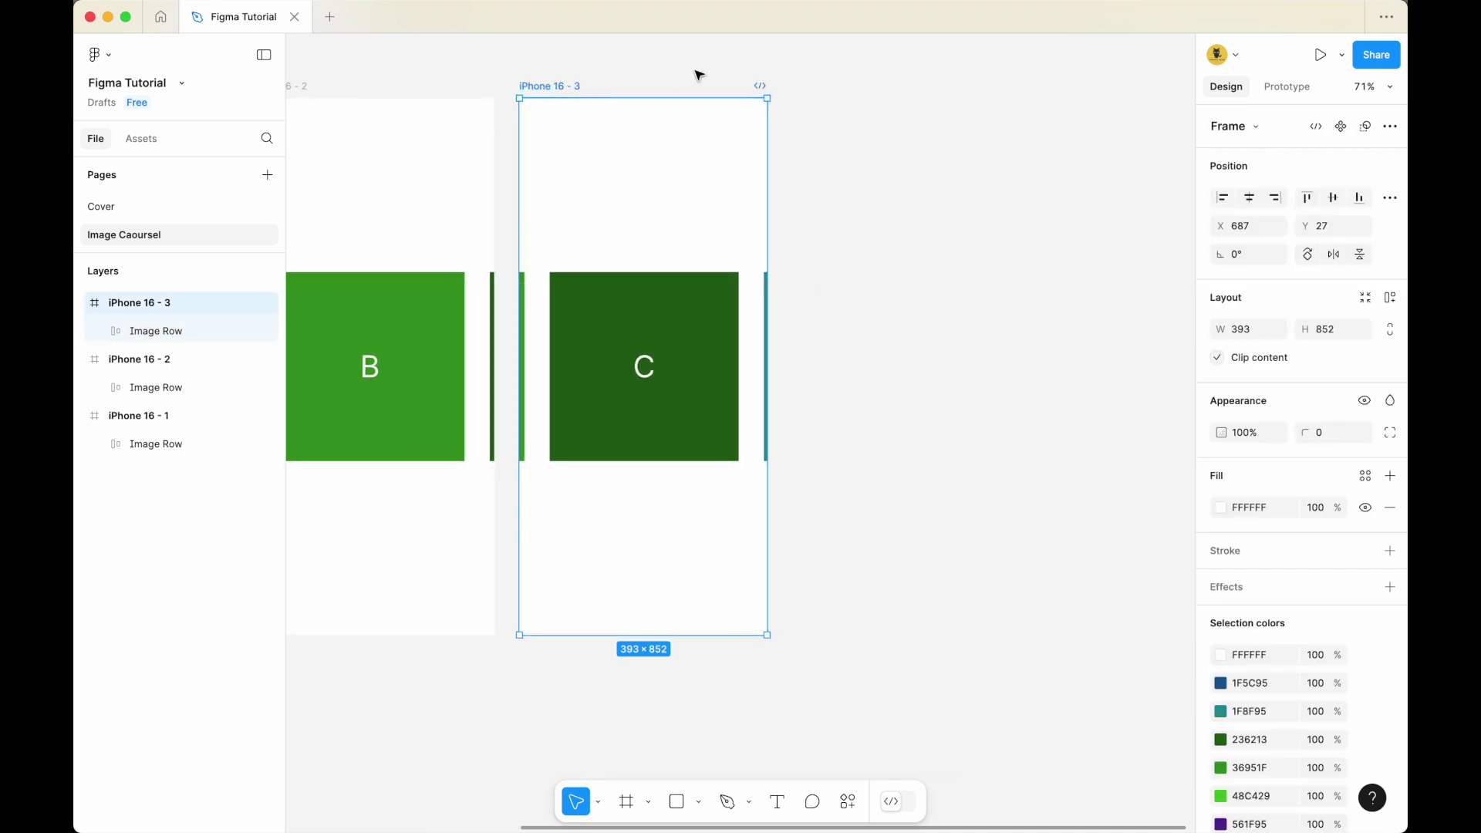
key("ctrl+d")
Slide iPhone 16 - 4's Image Row left so square D is centred
scroll(694, 84, "right", 3)
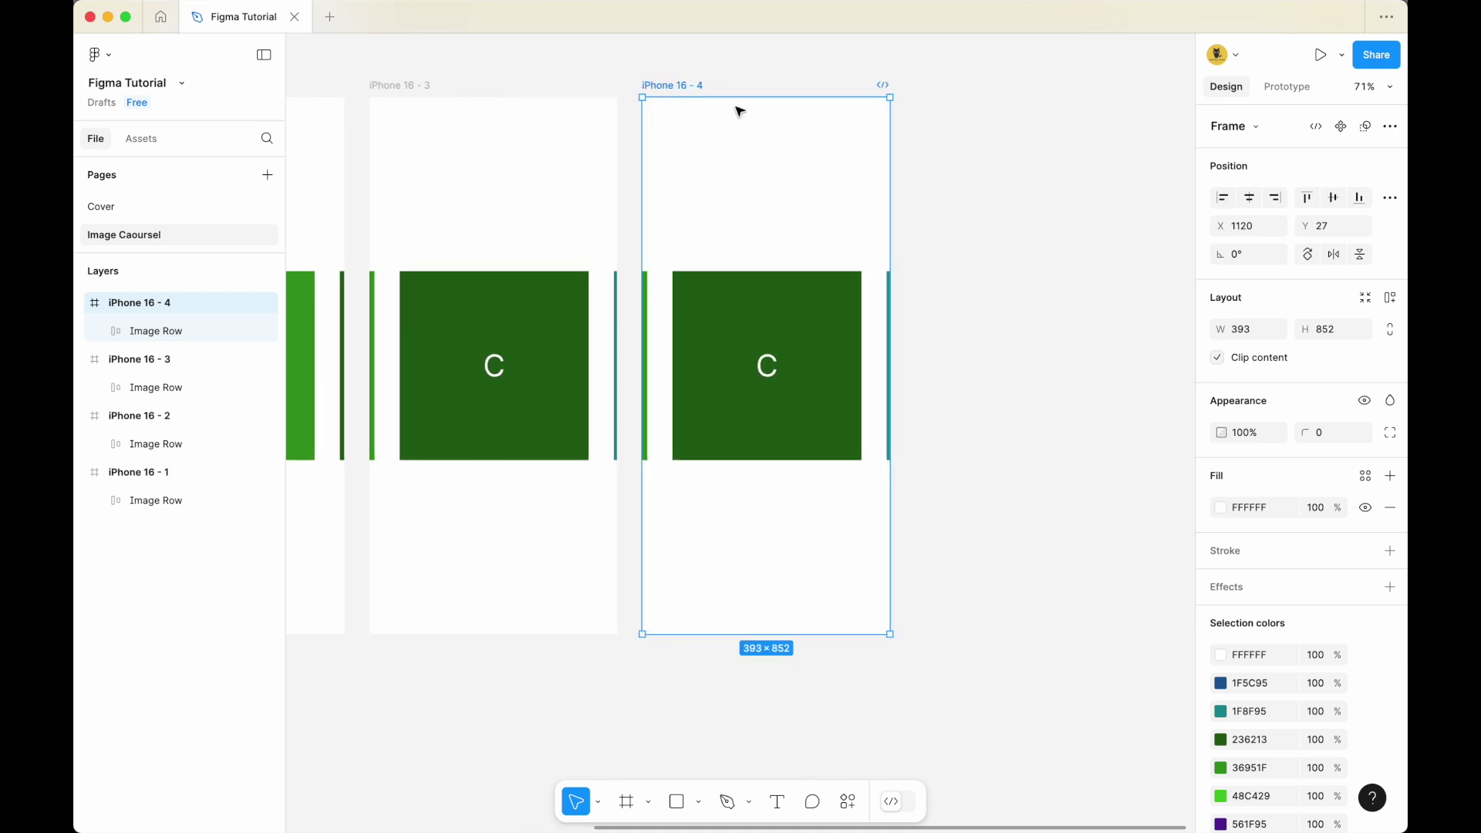
left_click(816, 324)
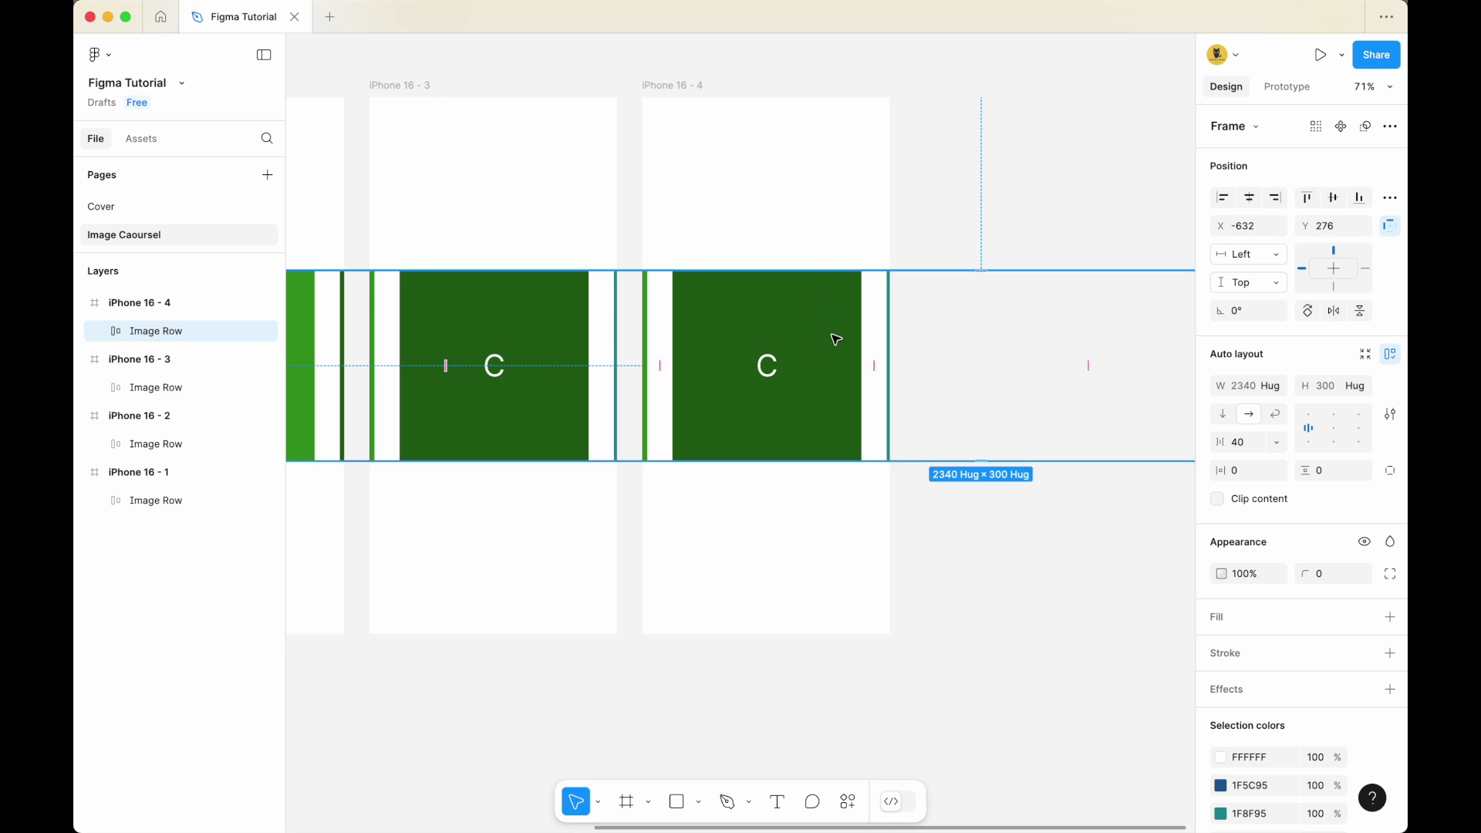
left_click_drag(836, 339, 716, 339)
key("Escape")
Duplicate iPhone 16 - 4 to create iPhone 16 - 5
left_click_drag(813, 192, 648, 186)
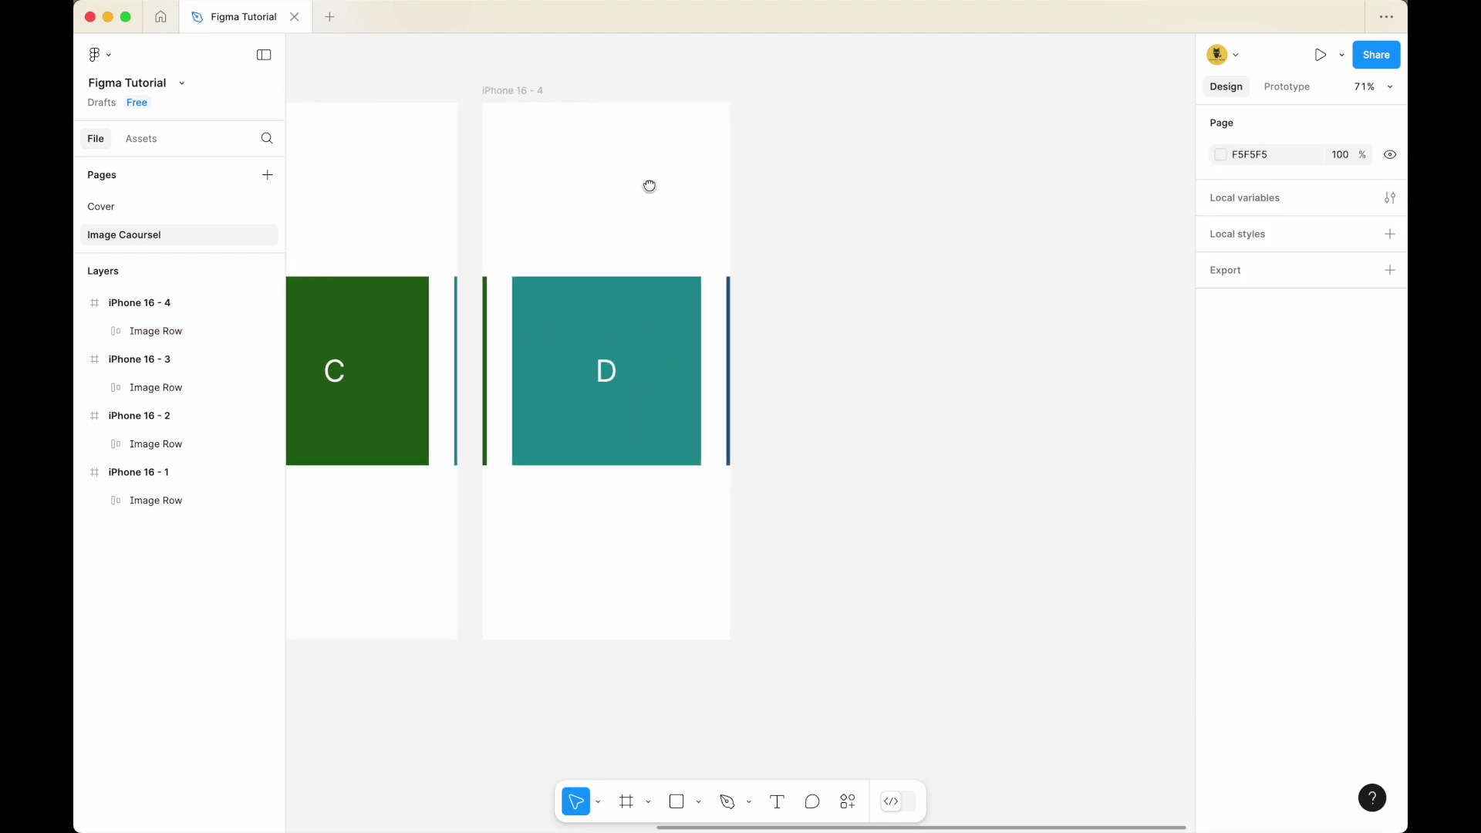
left_click(531, 98)
left_click(555, 82)
left_click(538, 96)
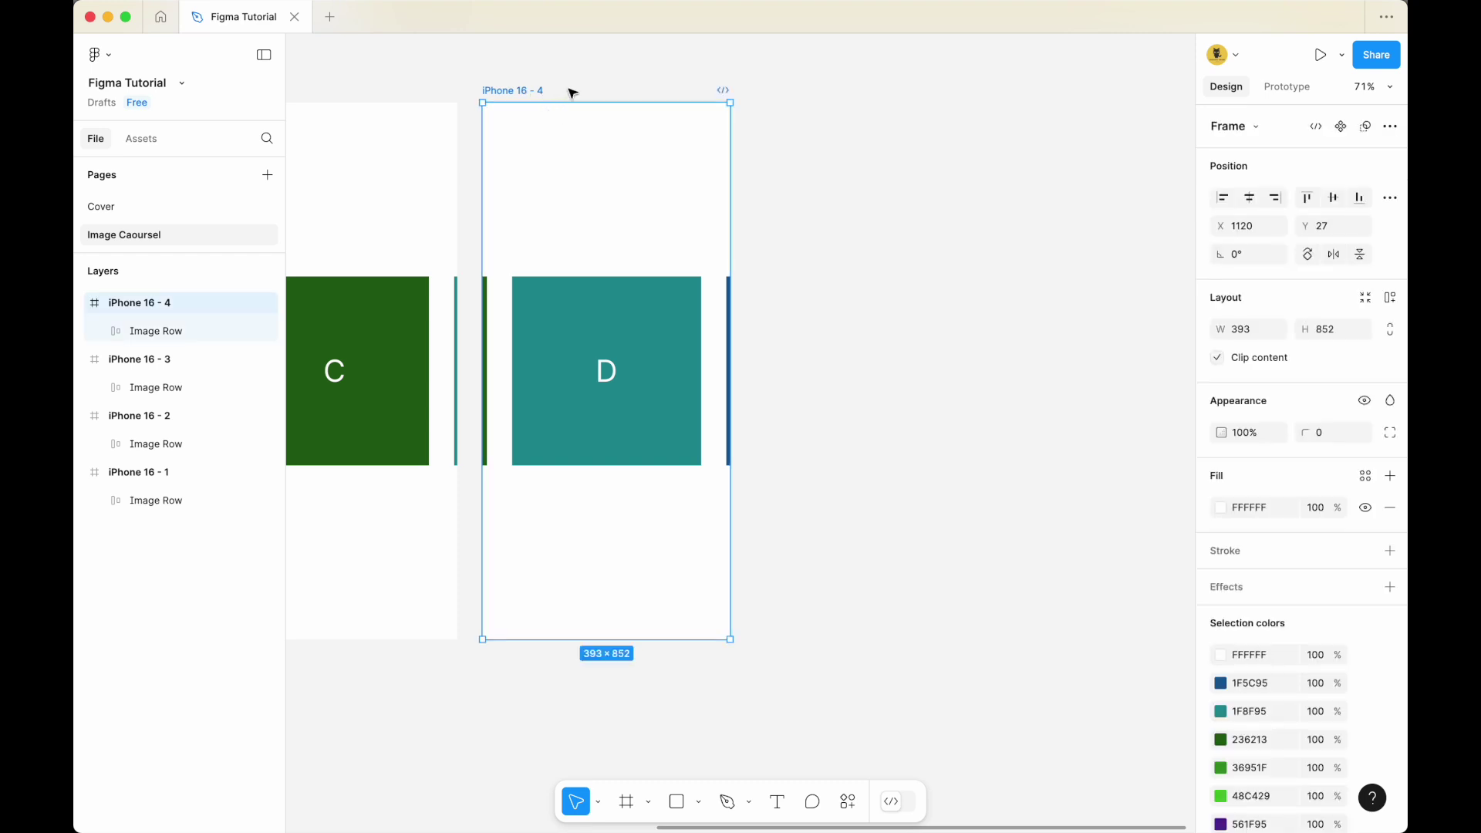
key("super+d")
scroll(877, 119, "right", 4)
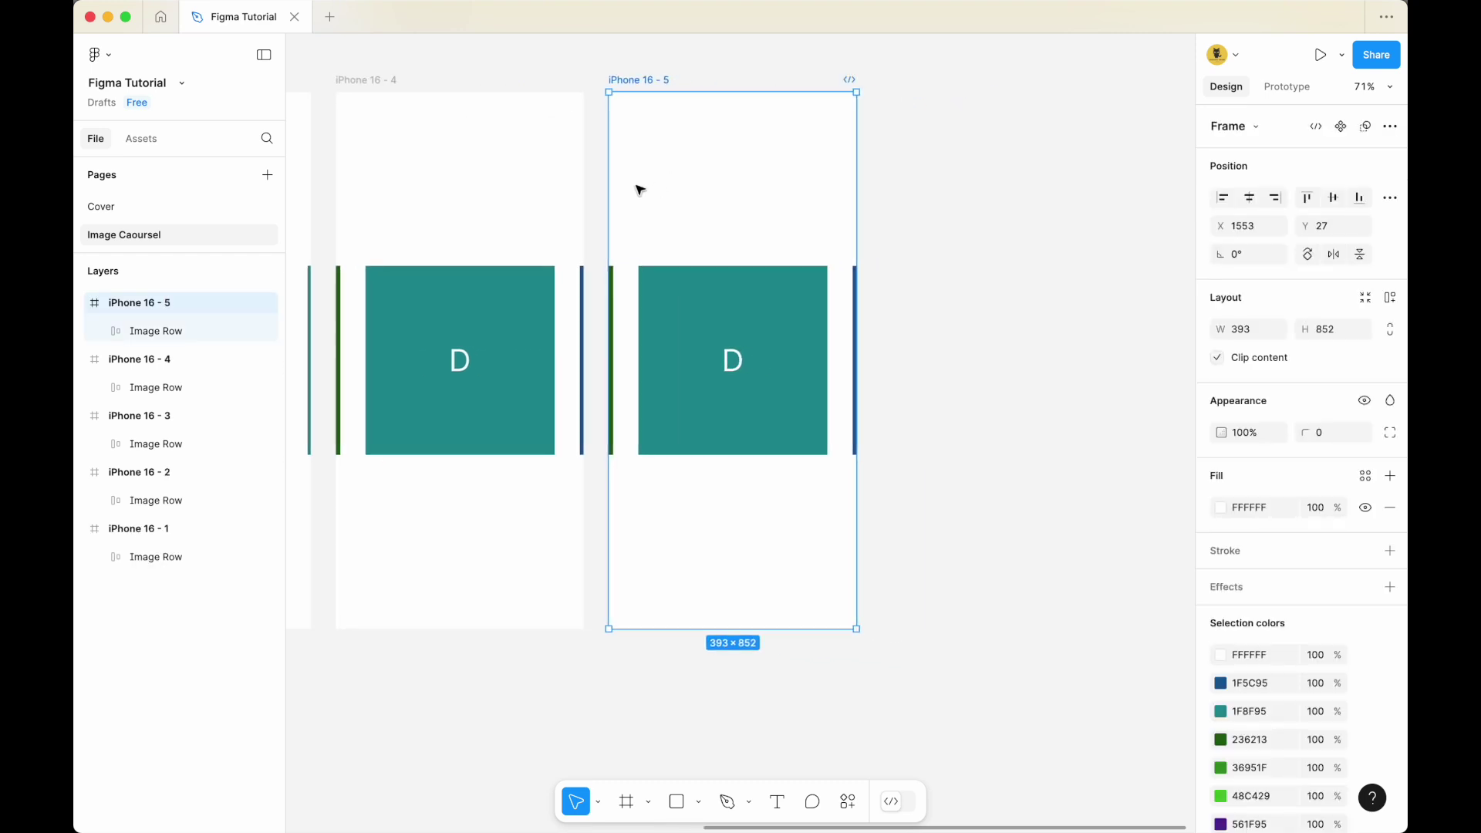
scroll(639, 189, "left", 2)
Move iPhone 16 - 5's row to x -1316 so square E is centred
left_click(830, 321)
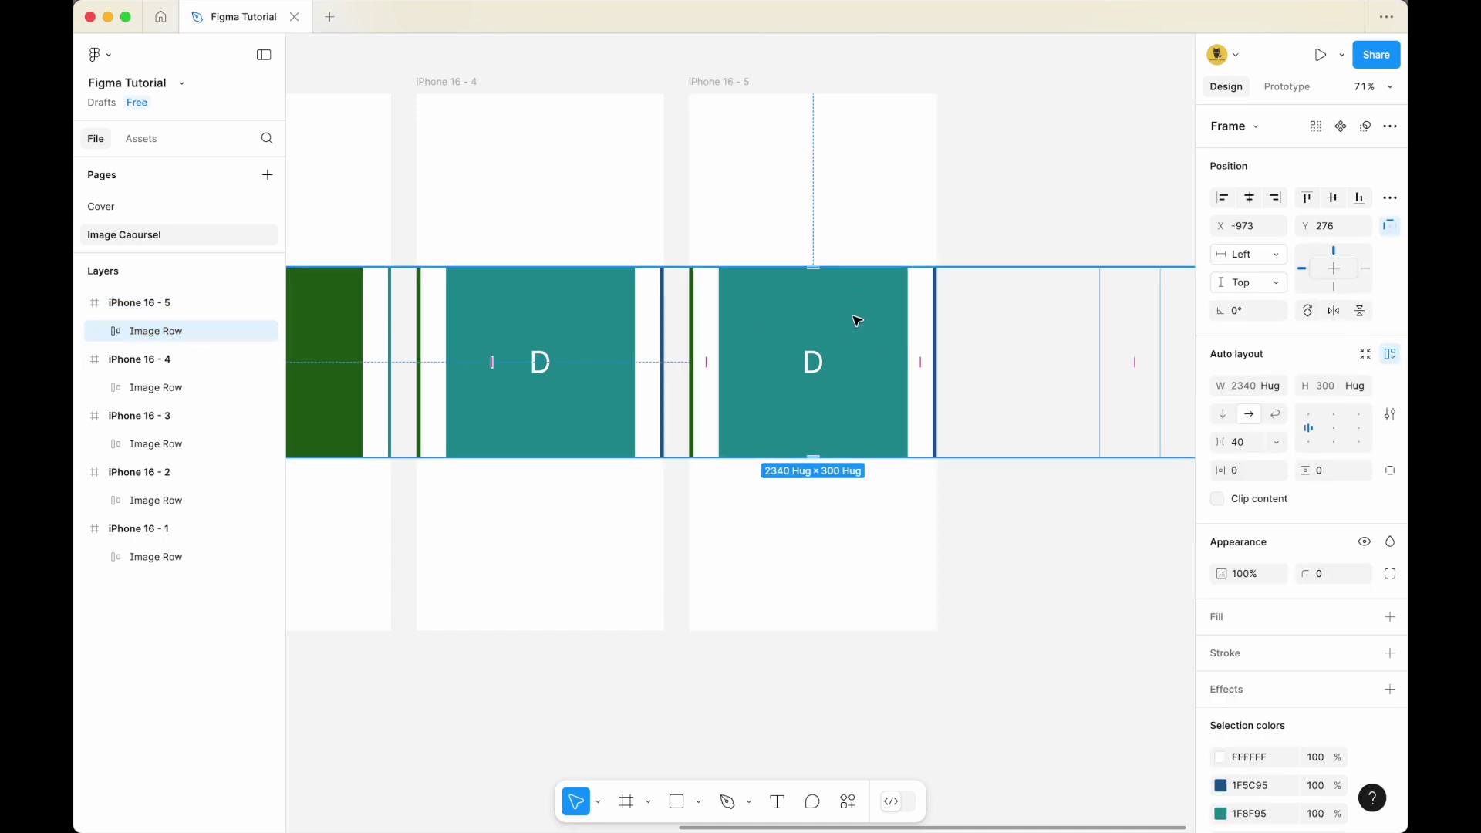
left_click_drag(866, 327, 790, 334)
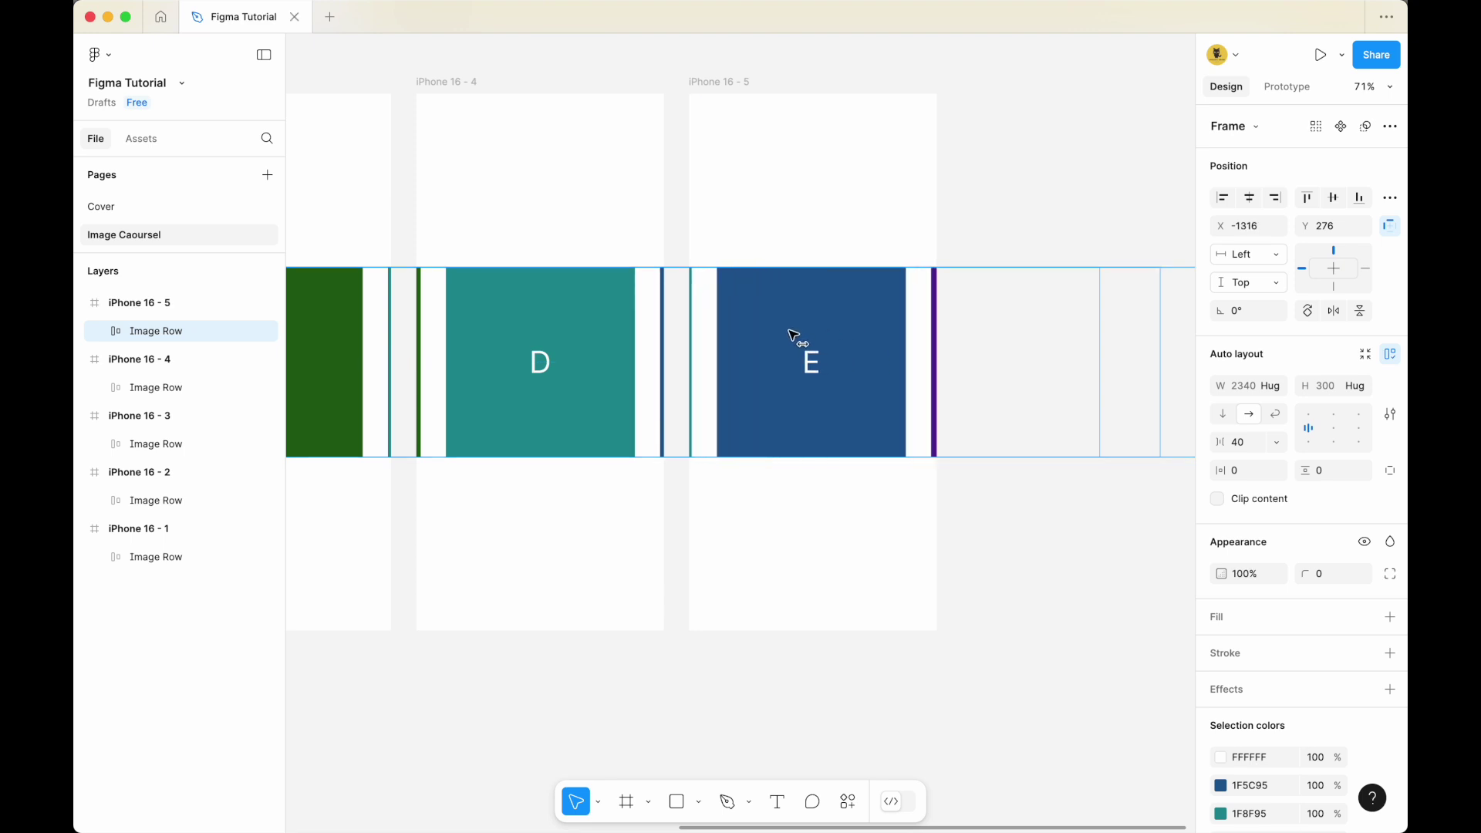
left_click(839, 218)
scroll(638, 122, "right", 5)
left_click(598, 69)
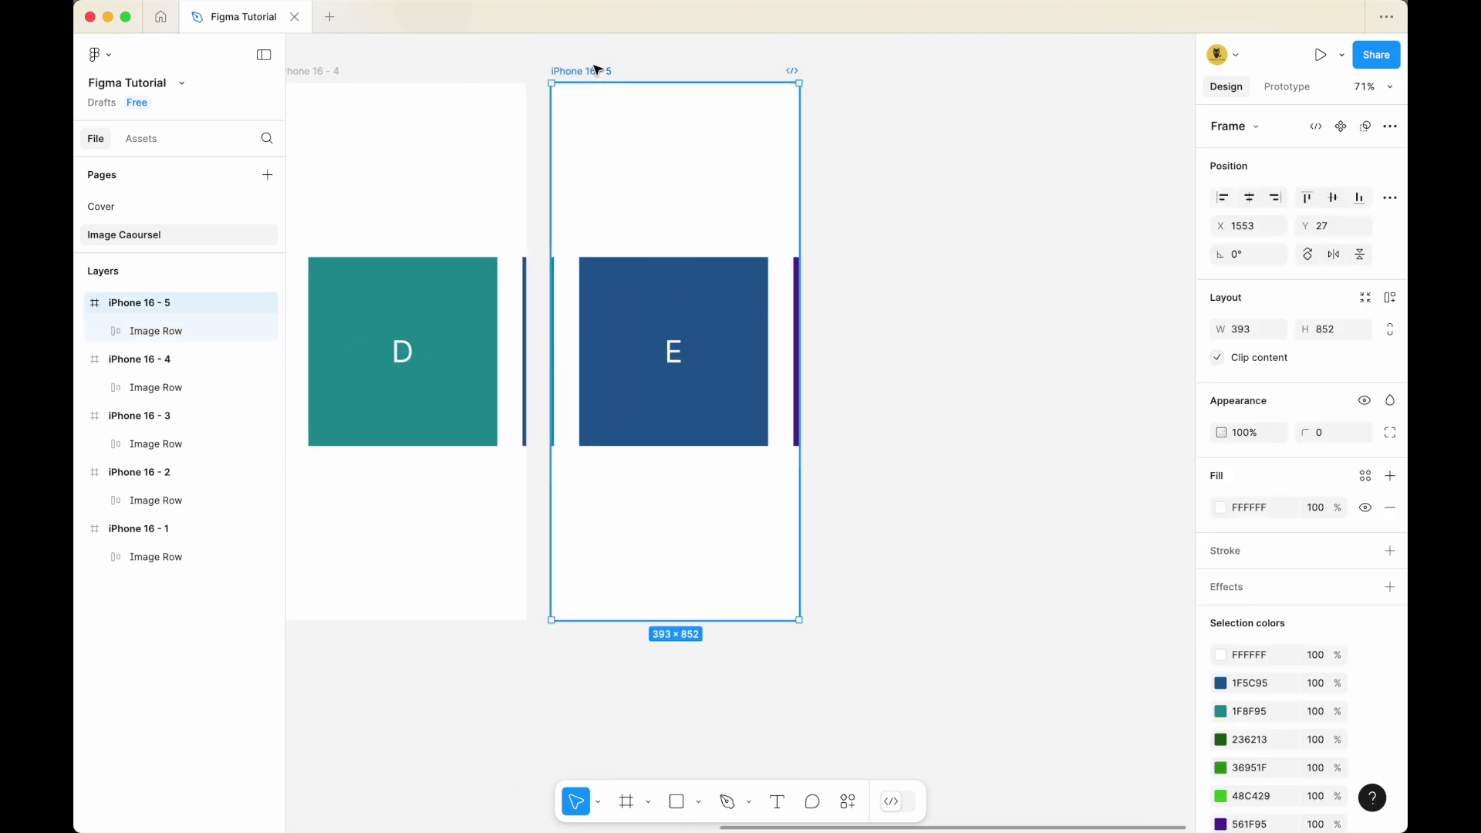
Duplicate iPhone 16 - 5 as iPhone 16 - 6 and slide its row to centre tile F
key("super+d")
scroll(691, 79, "right", 3)
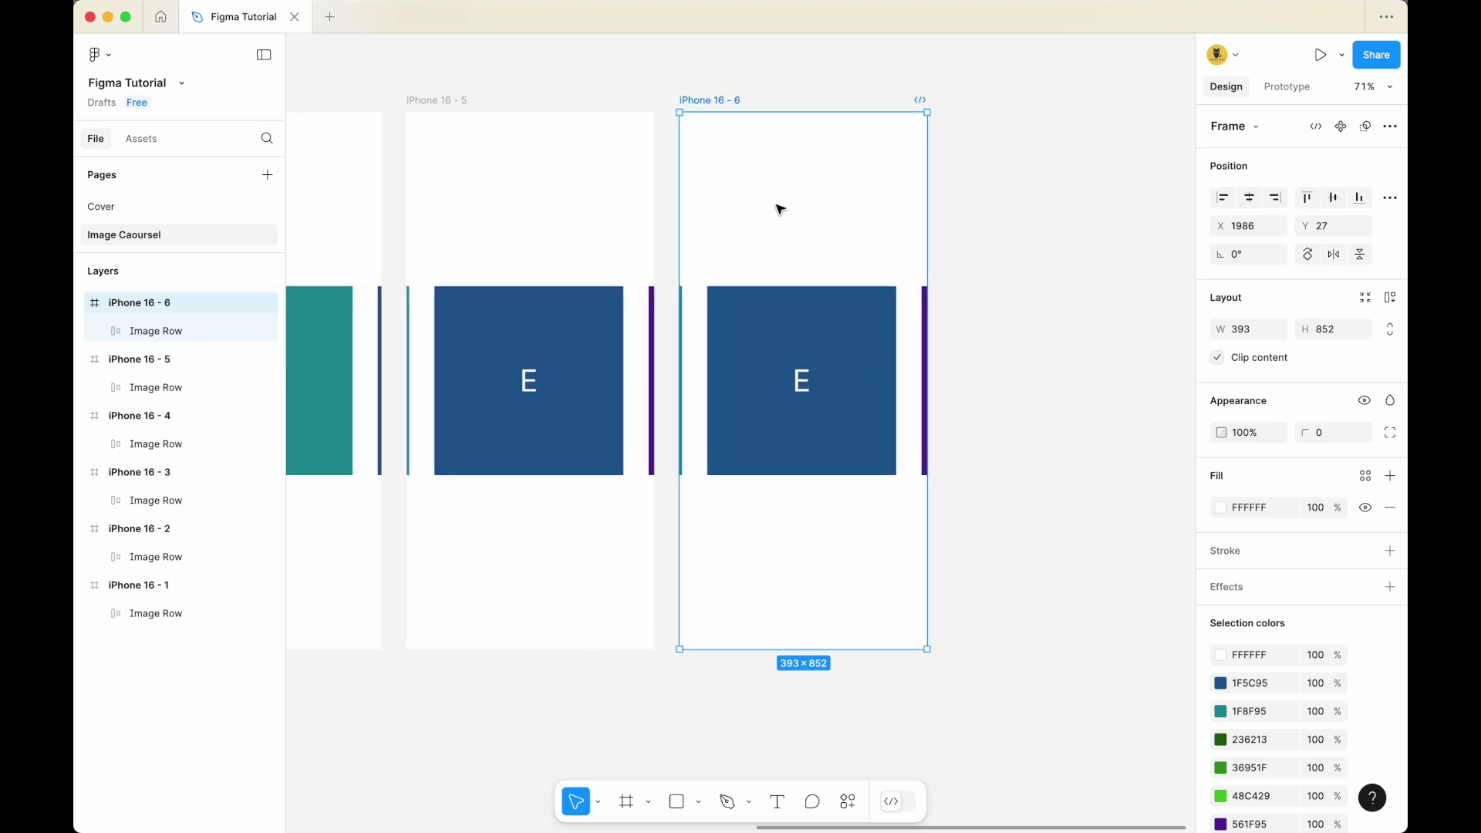
scroll(770, 192, "up", 2)
left_click(870, 370)
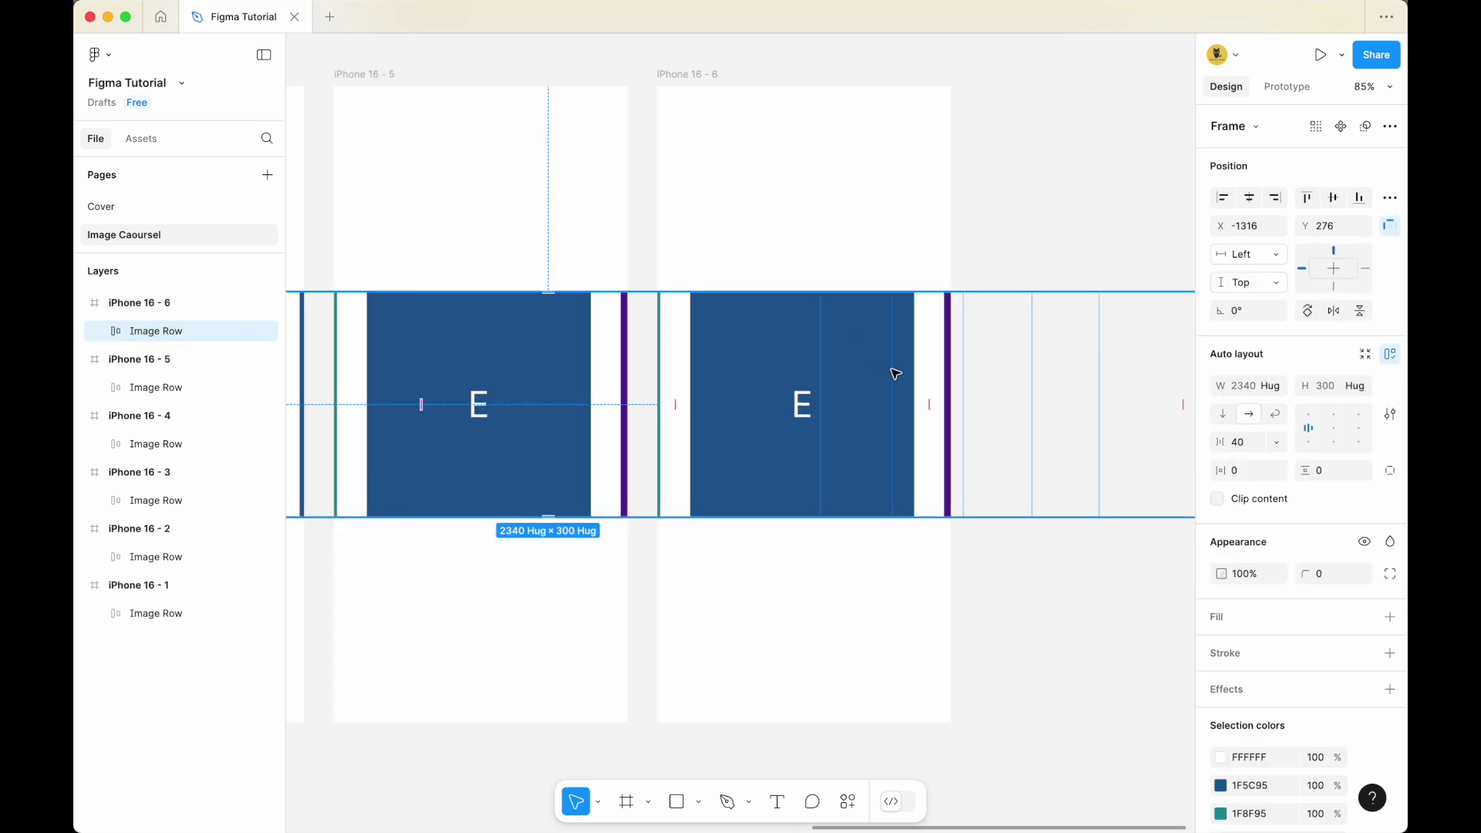
left_click_drag(883, 364, 714, 360)
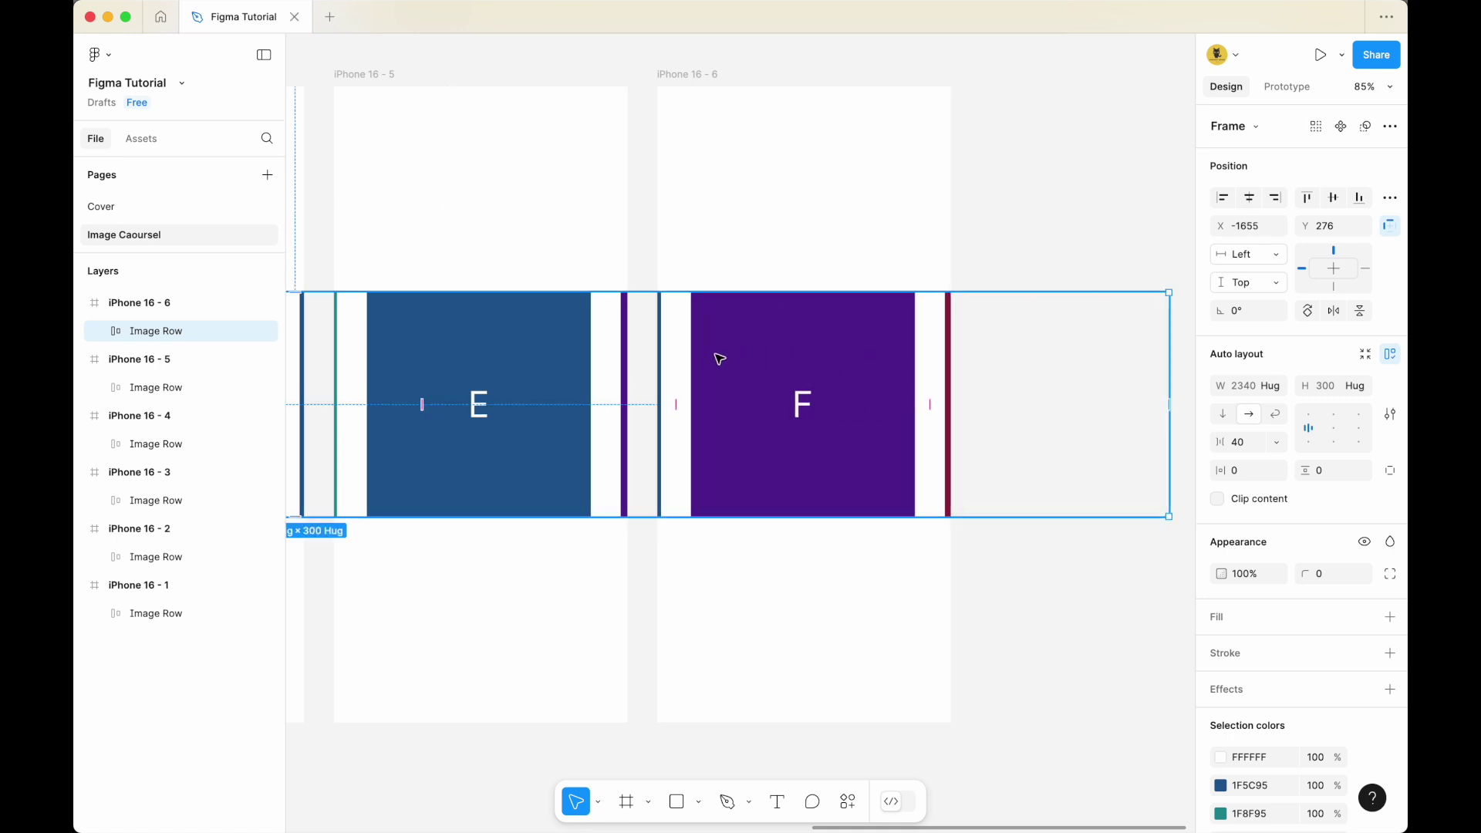
scroll(714, 361, "down", 1)
left_click(780, 238)
Duplicate iPhone 16 - 6 as iPhone 16 - 7 and slide its row to centre tile G
left_click(713, 80)
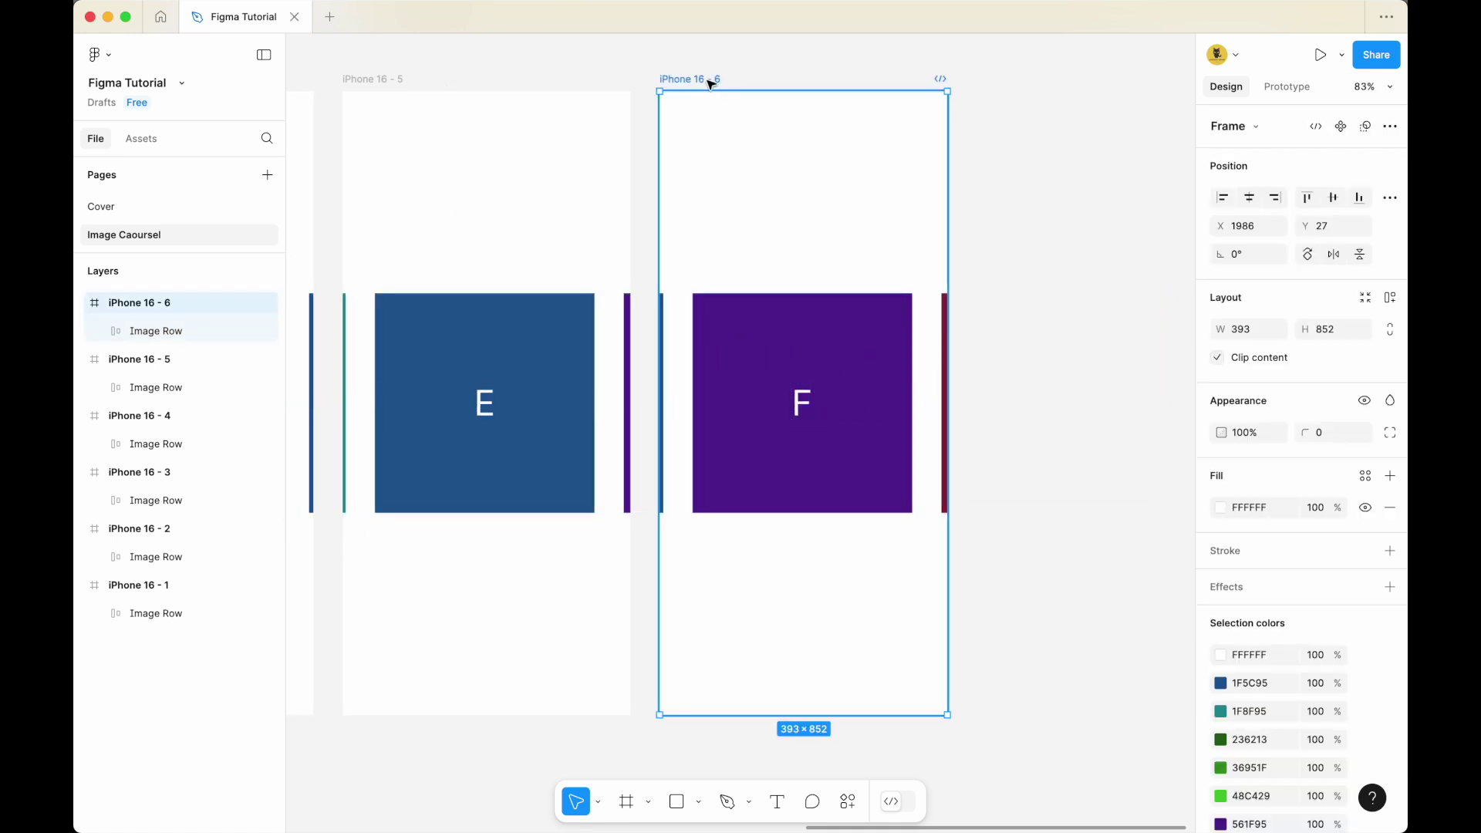
key("super+d")
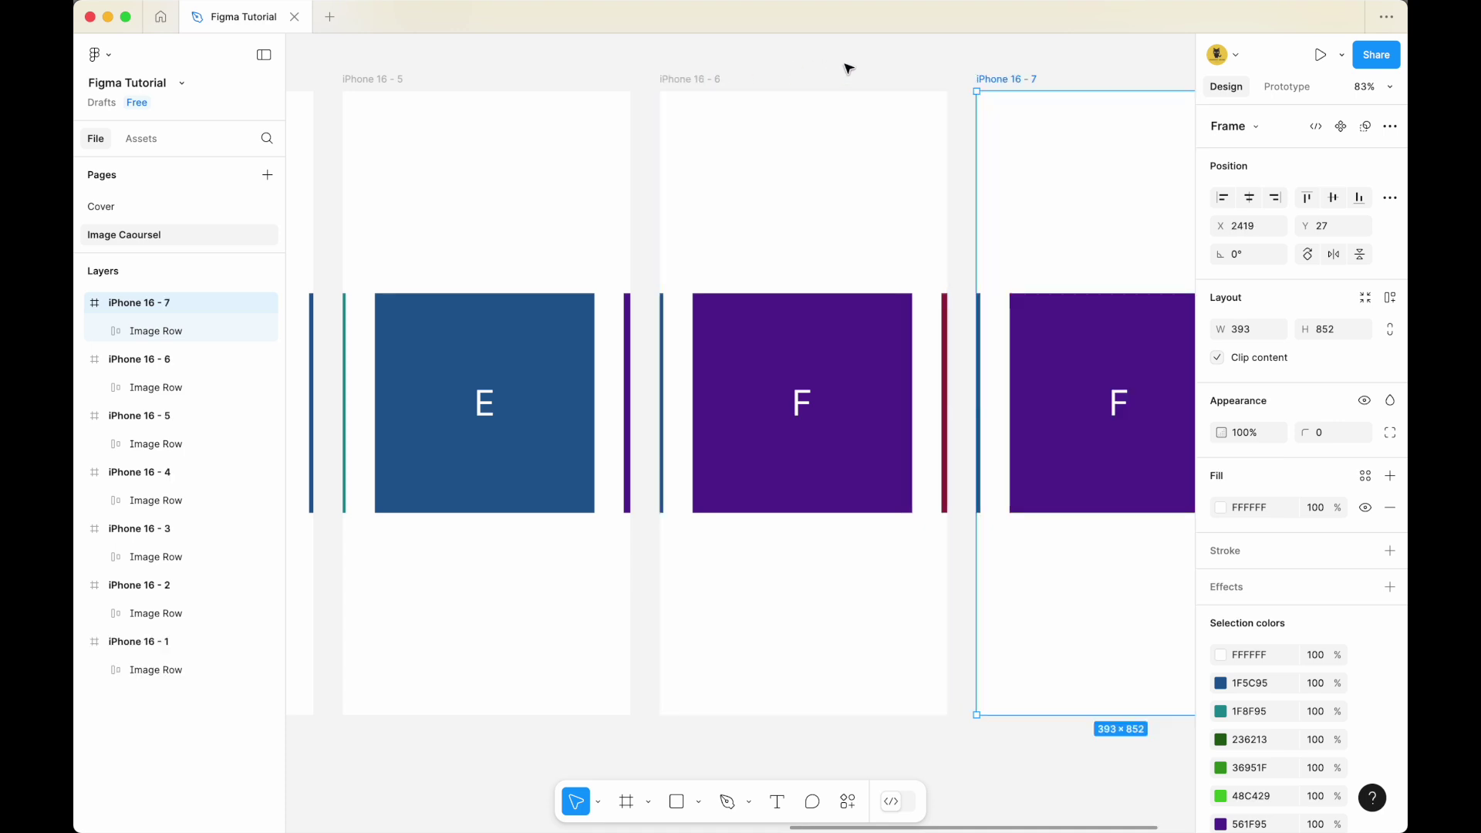
scroll(846, 66, "right", 5)
scroll(644, 105, "up", 2)
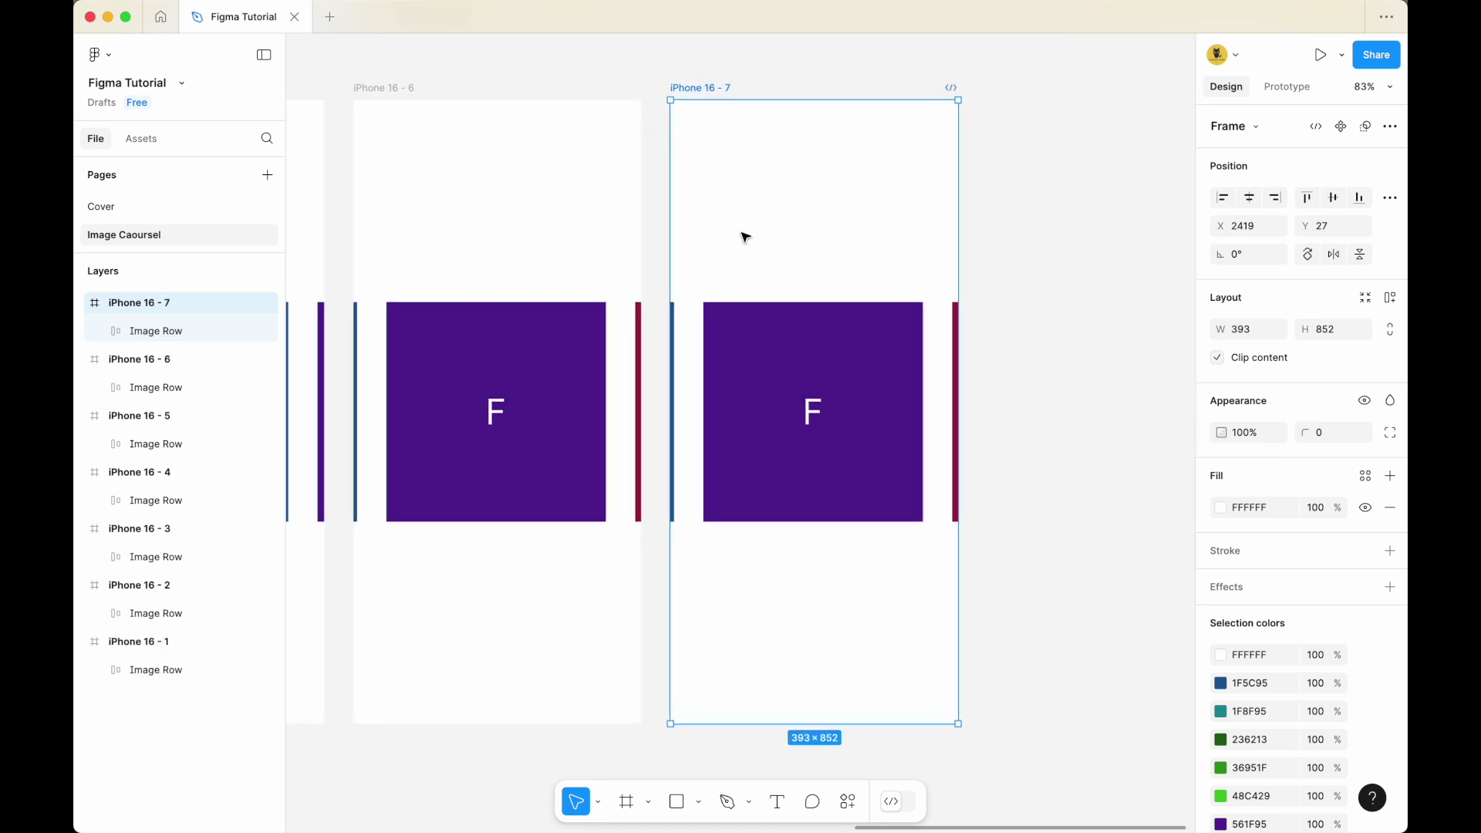
left_click(824, 358)
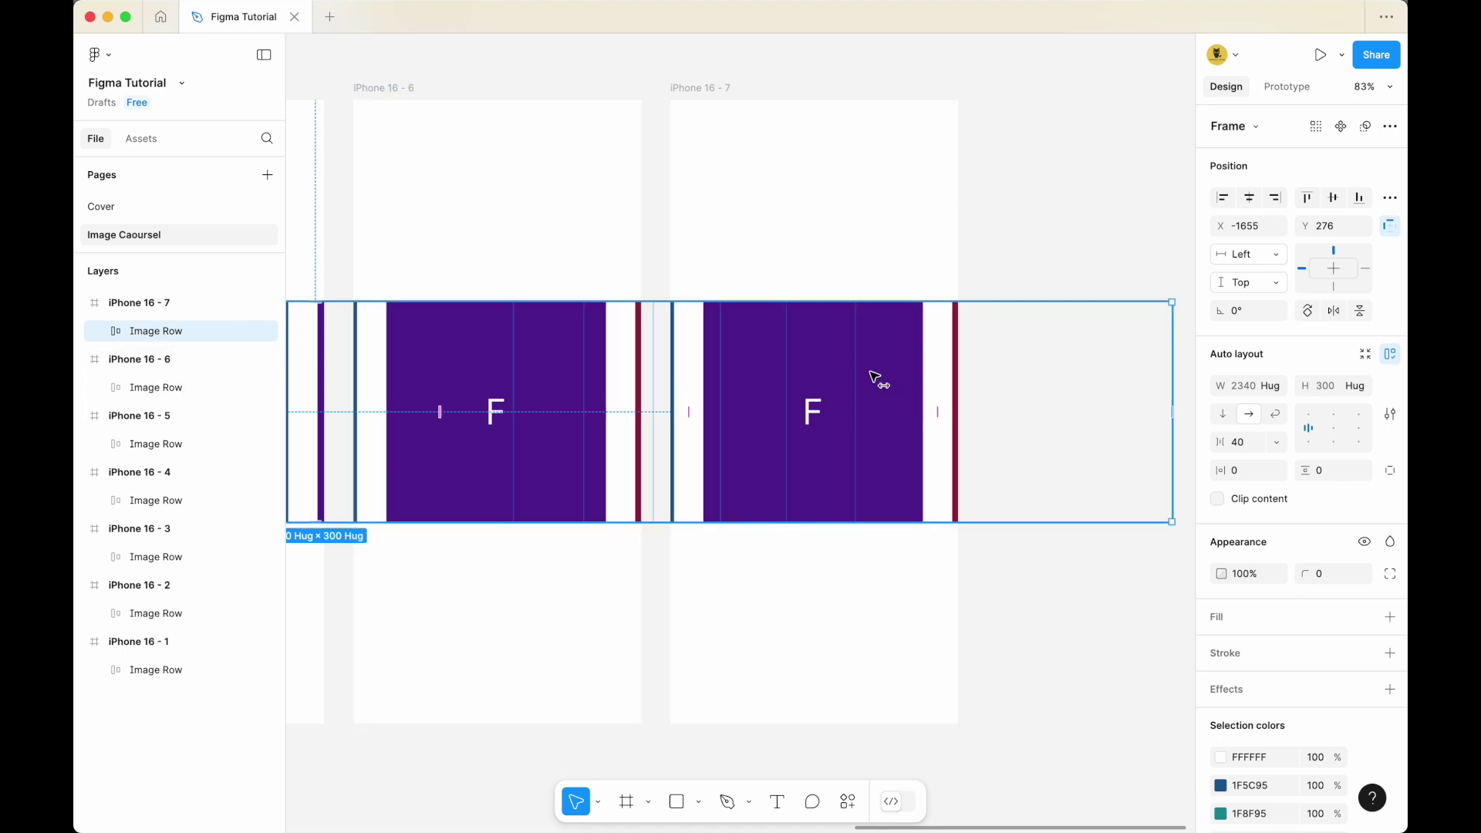
key("shift+Left")
key("shift+Left")
key("shift+Left")
key("shift+Left")
key("shift+Left")
key("shift+Left")
key("shift+Left")
key("shift+Left")
key("shift+Left")
key("shift+Left")
key("shift+Left")
key("shift+Left")
key("shift+Left")
key("shift+Left")
key("shift+Left")
key("shift+Left")
key("shift+Left")
key("shift+Left")
left_click_drag(870, 377, 755, 378)
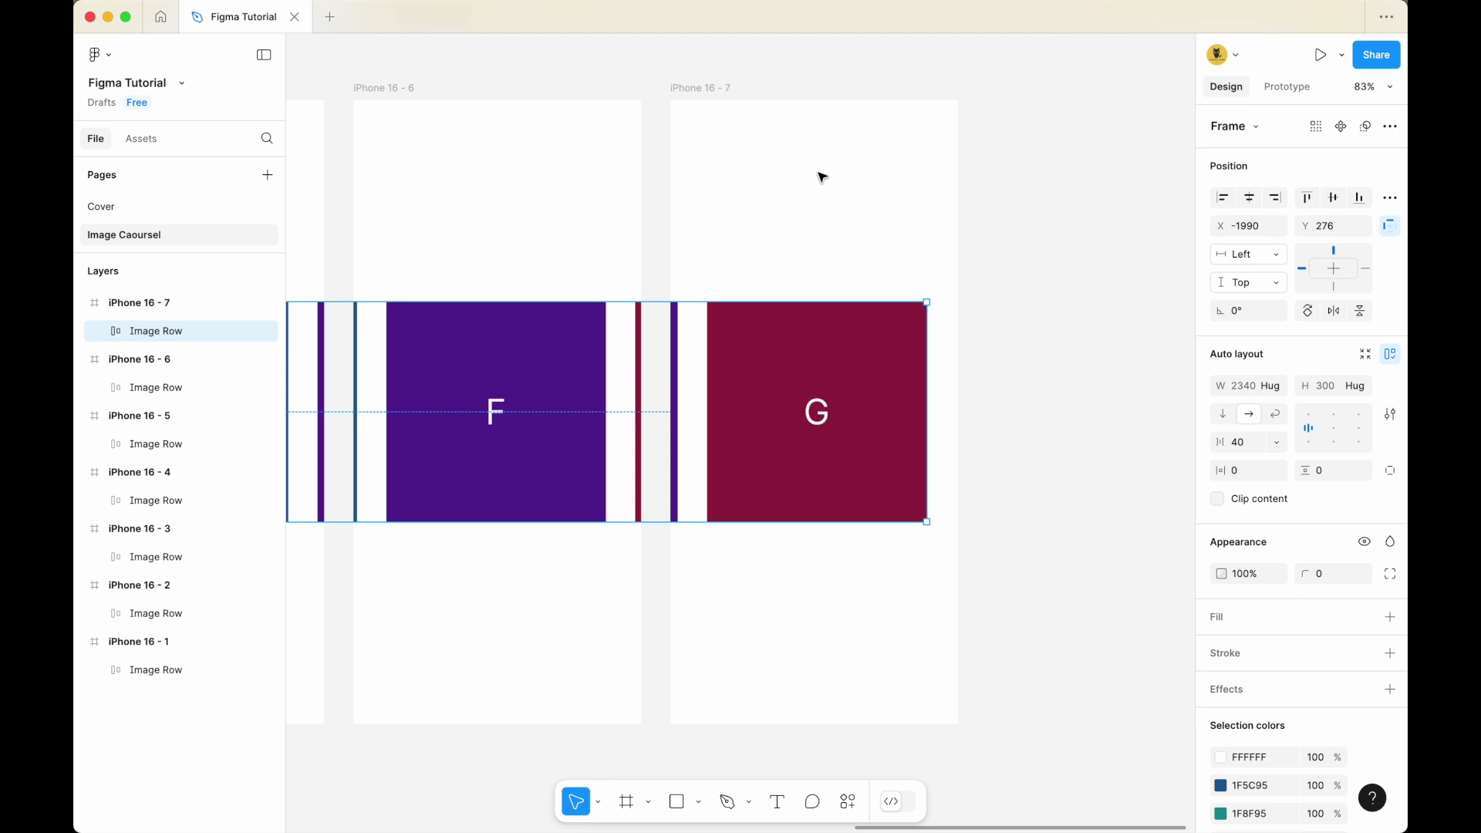
scroll(813, 169, "down", 2)
left_click(463, 81)
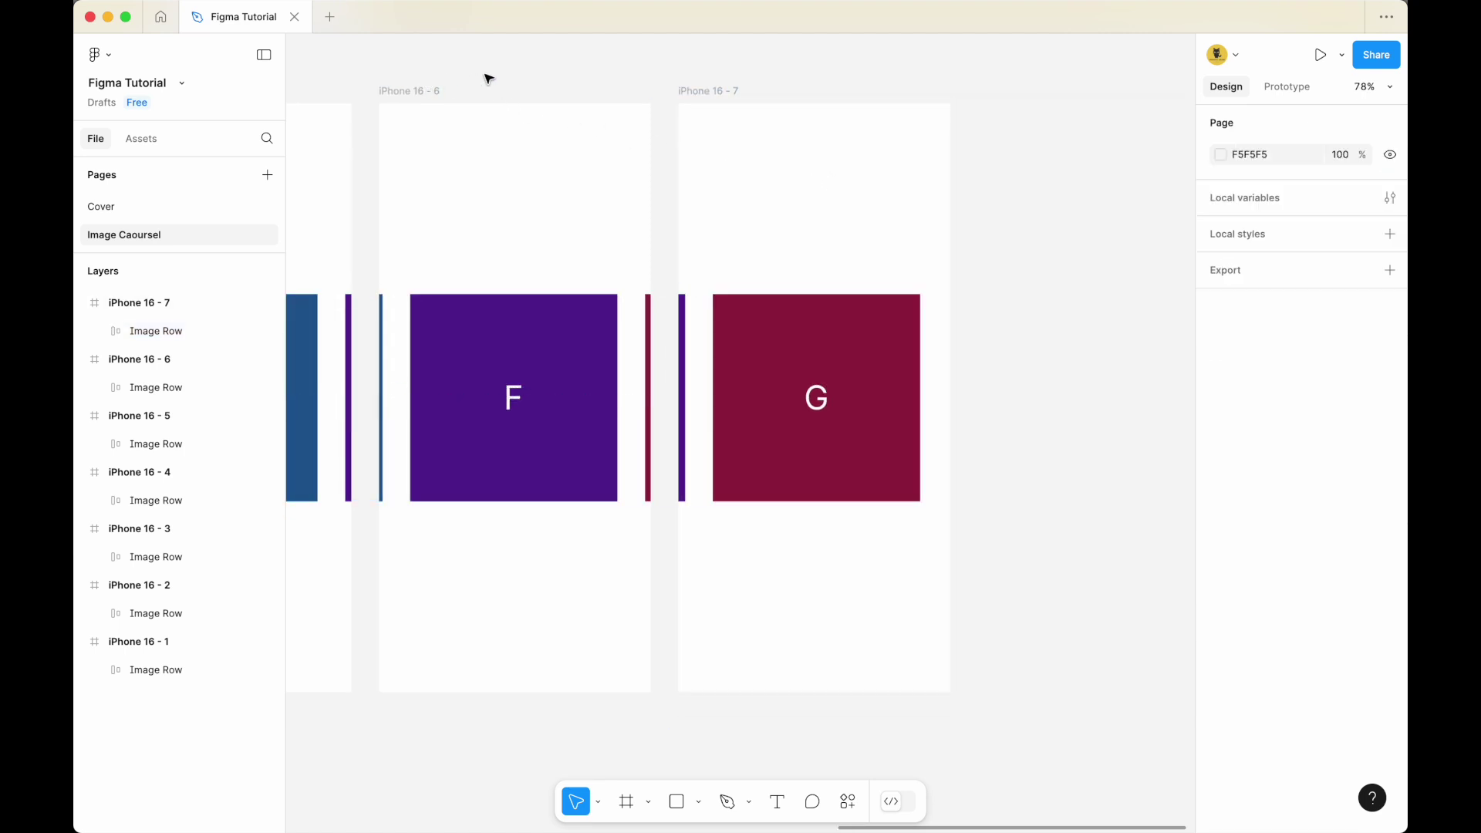
Bring all seven frames A–G into view and select iPhone 16 - 1 in Prototype mode
scroll(494, 77, "left", 3)
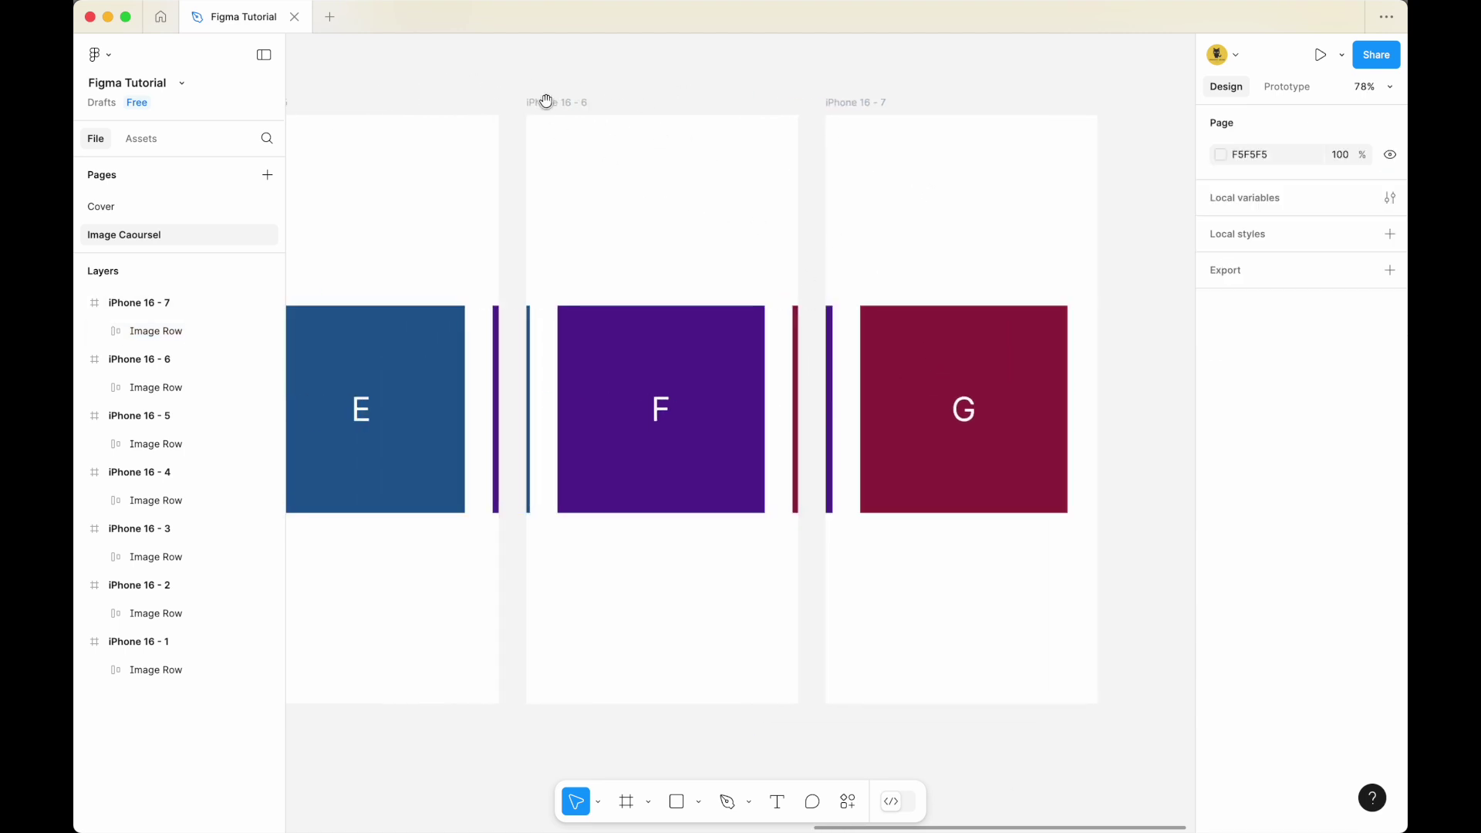
scroll(545, 102, "left", 2)
scroll(665, 101, "left", 2)
scroll(733, 145, "right", 1)
scroll(734, 149, "down", 5)
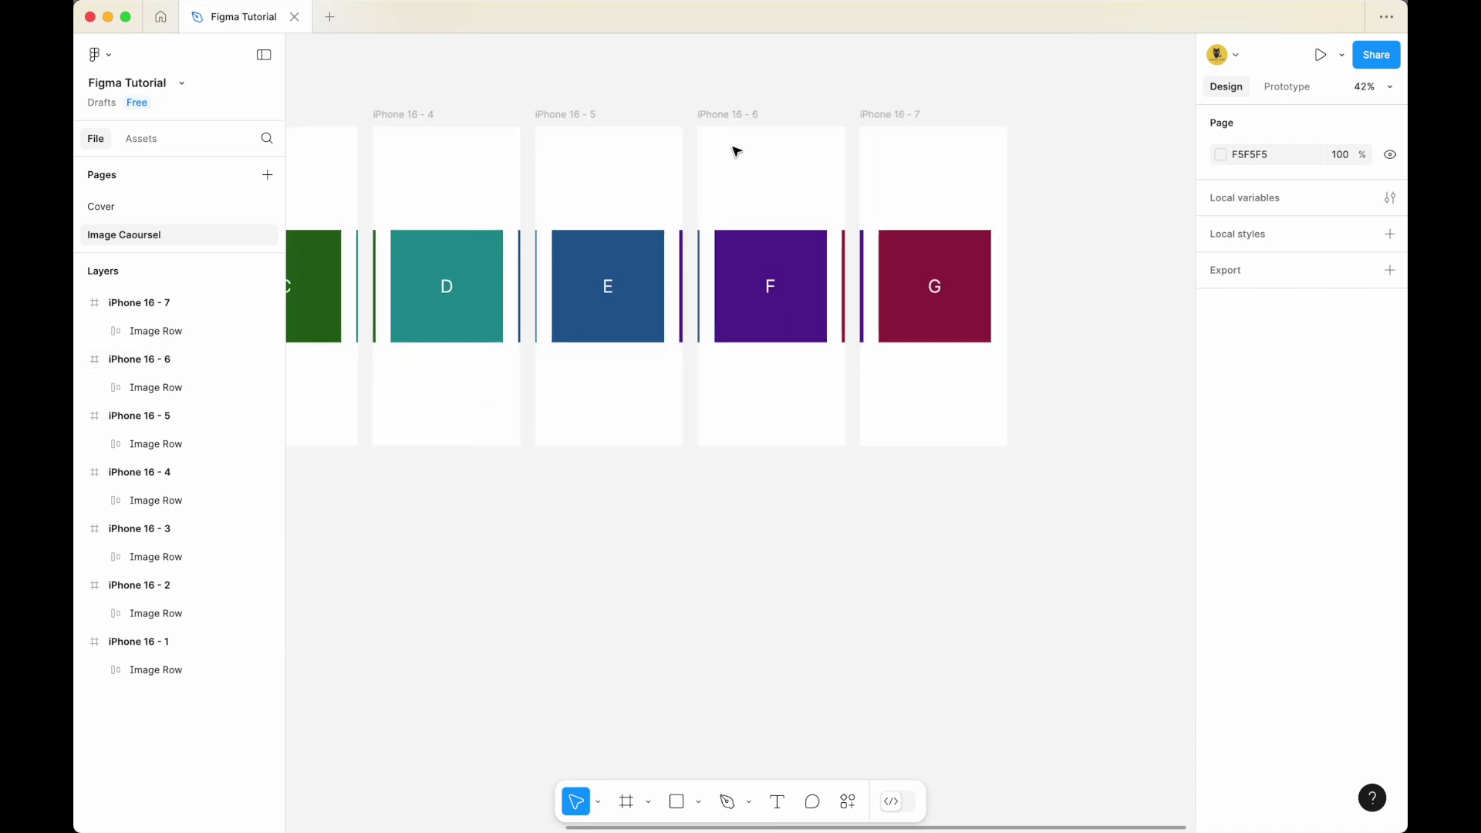
scroll(752, 457, "left", 2)
scroll(907, 503, "left", 3)
scroll(903, 513, "down", 2)
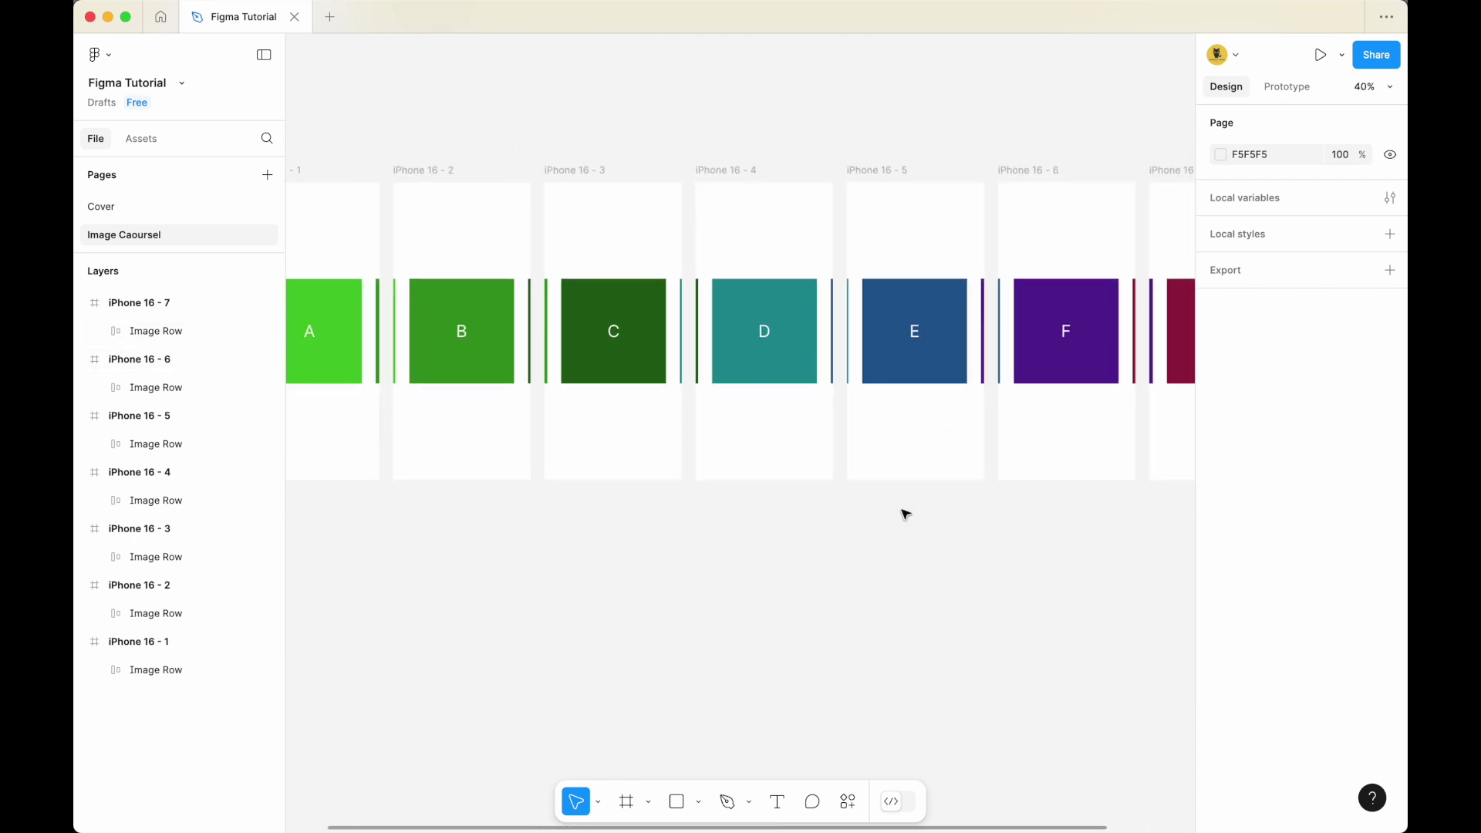
scroll(863, 503, "up", 1)
scroll(854, 496, "down", 1)
scroll(757, 516, "left", 1)
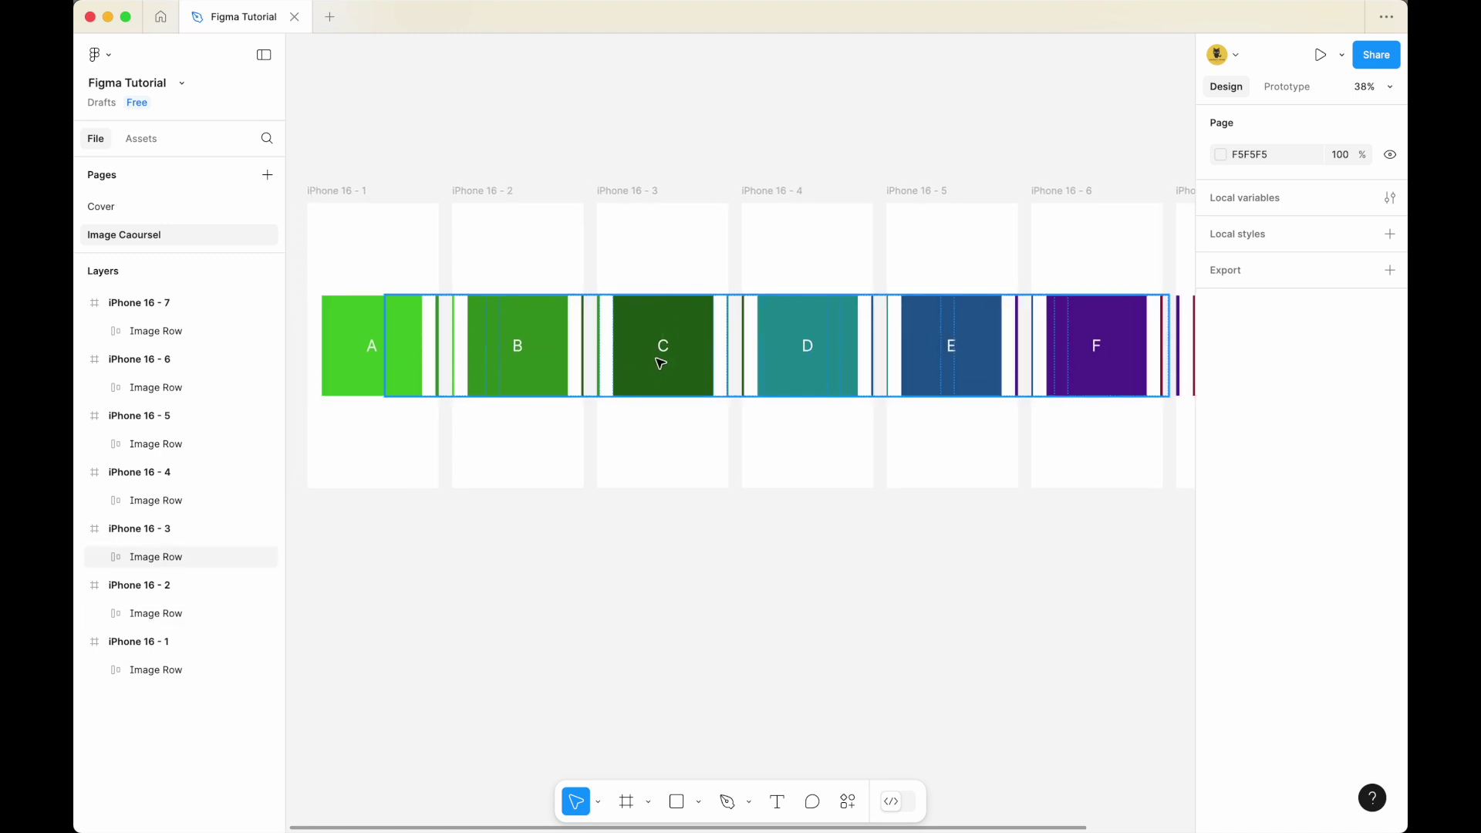
scroll(661, 364, "right", 3)
left_click_drag(713, 506, 893, 545)
left_click_drag(741, 534, 790, 542)
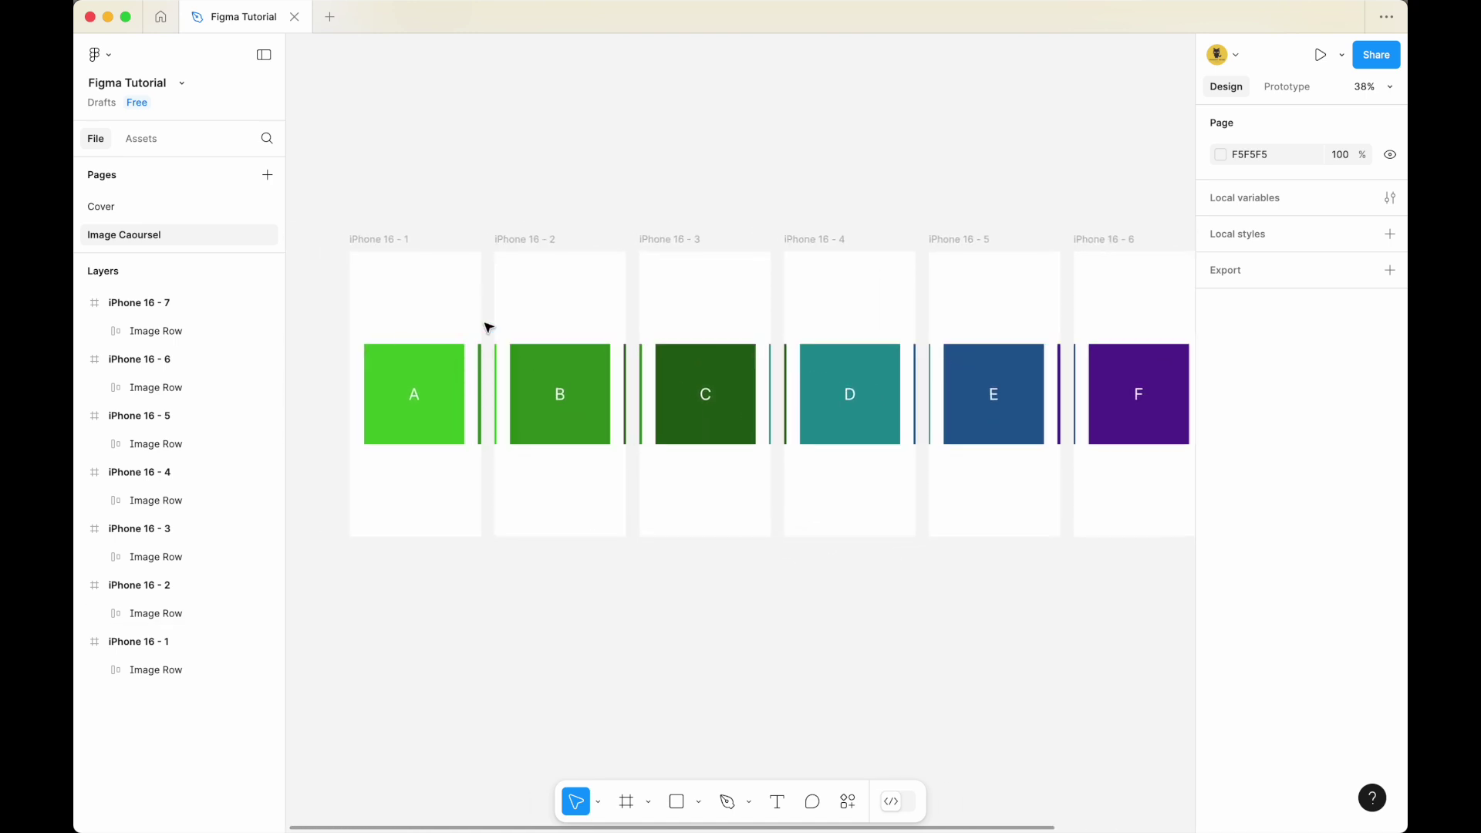
left_click(391, 242)
left_click(1287, 86)
Connect iPhone 16 - 1 to iPhone 16 - 2 with an After delay 800ms, Smart animate trigger
scroll(382, 413, "up", 5)
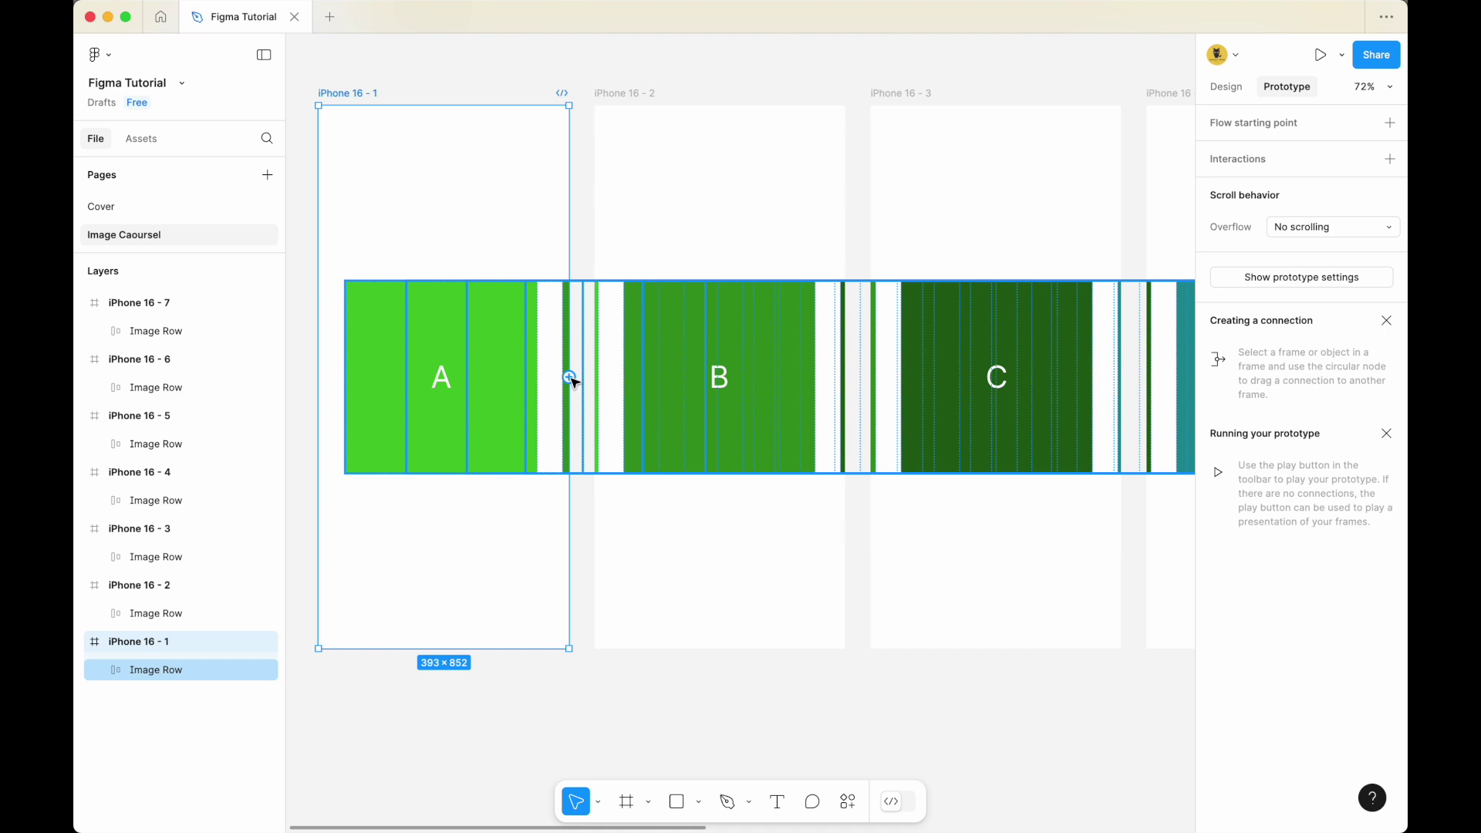
left_click_drag(570, 377, 584, 383)
left_click_drag(581, 277, 611, 210)
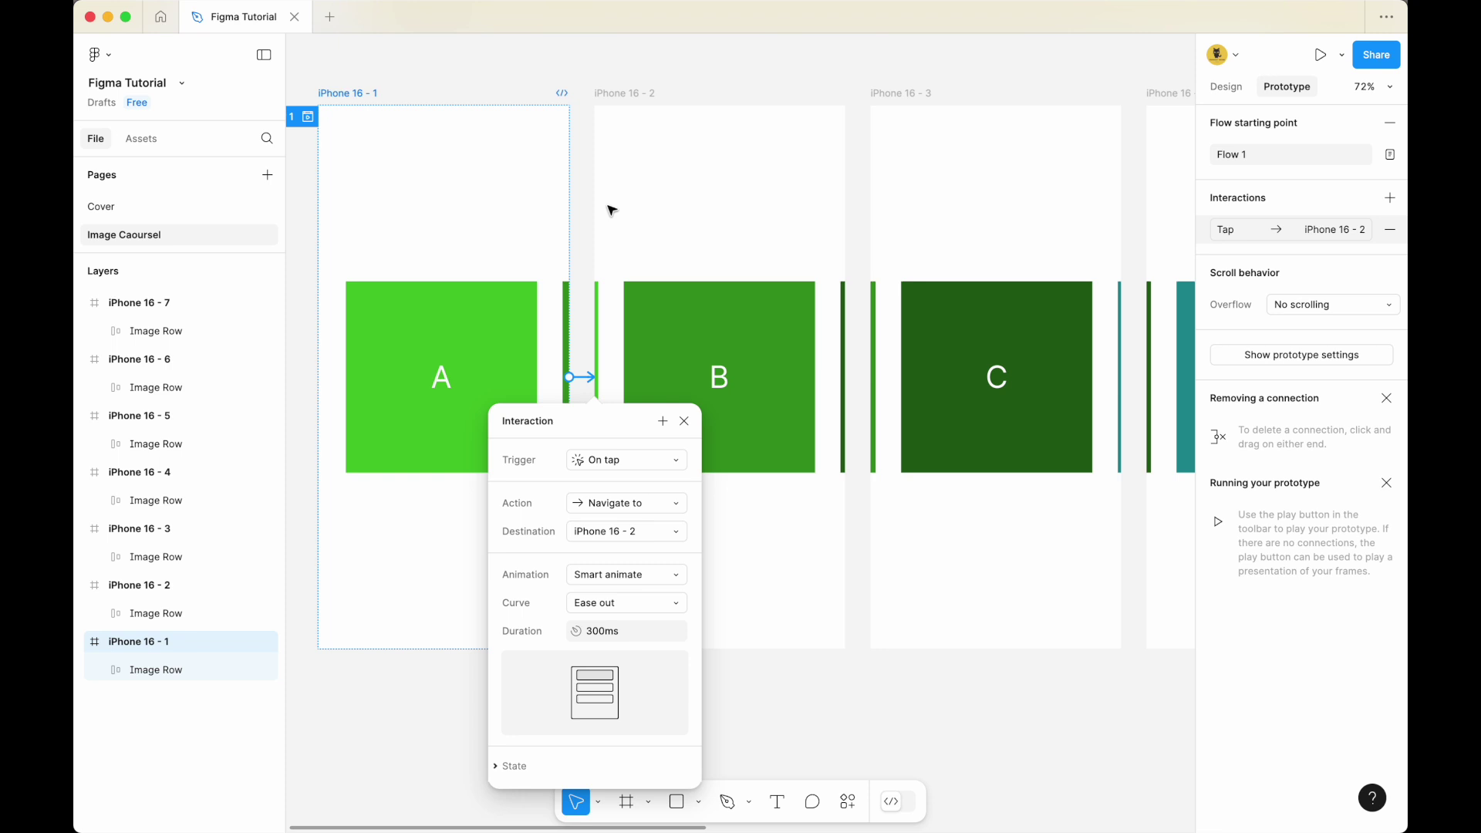
left_click(621, 466)
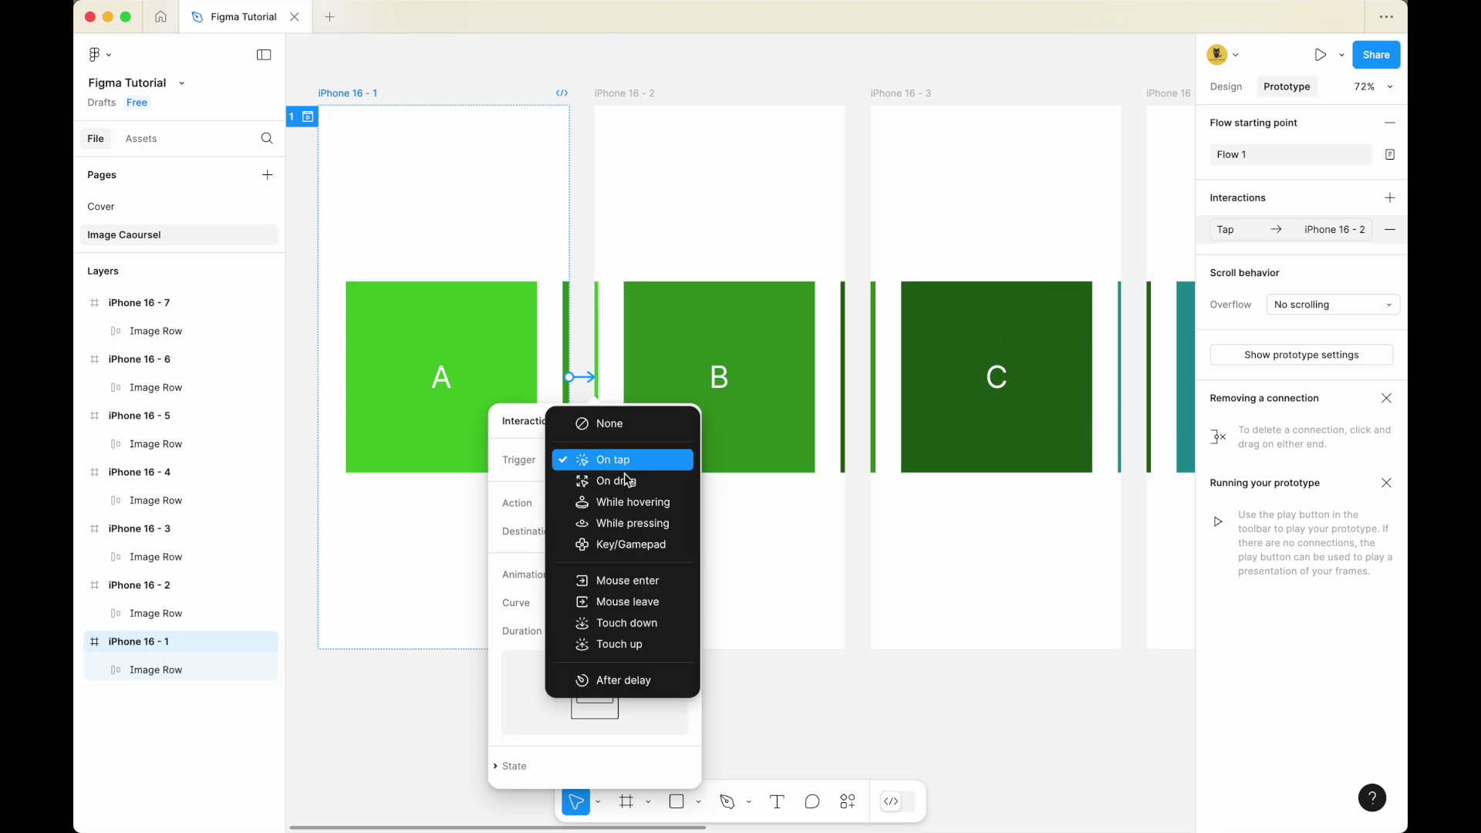
left_click(641, 682)
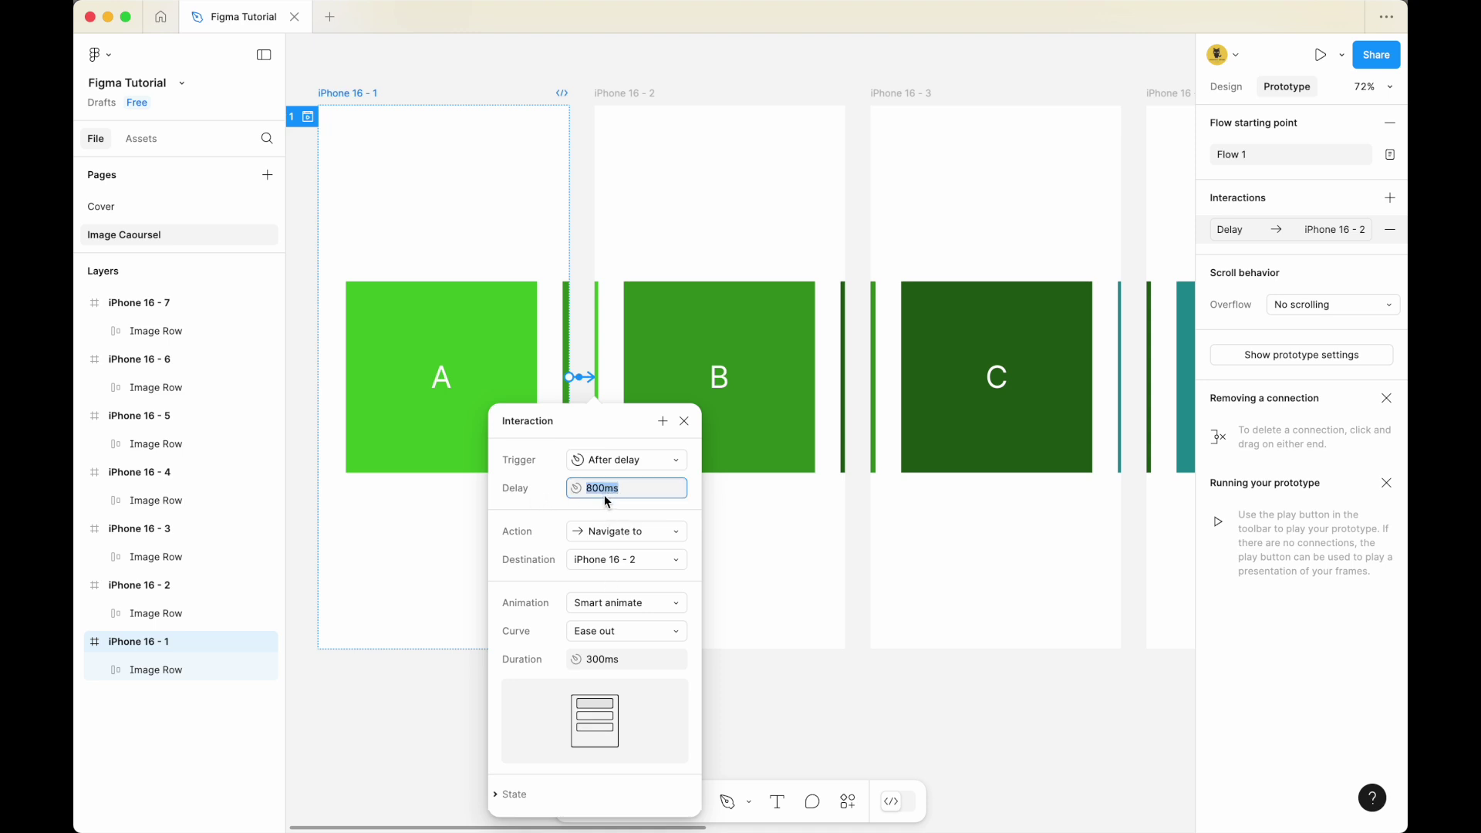
left_click(542, 522)
scroll(591, 538, "down", 1)
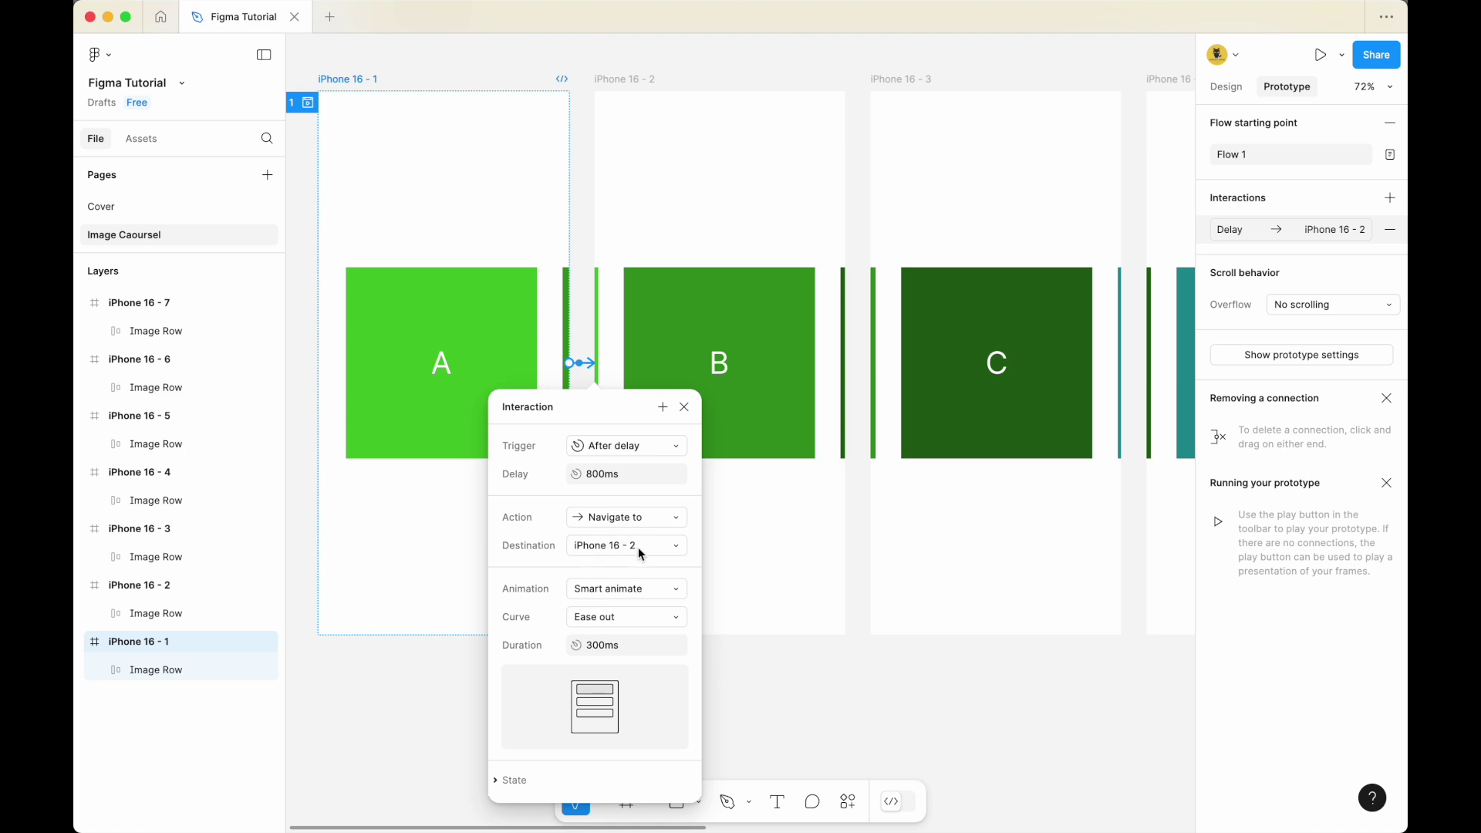
scroll(637, 552, "down", 2)
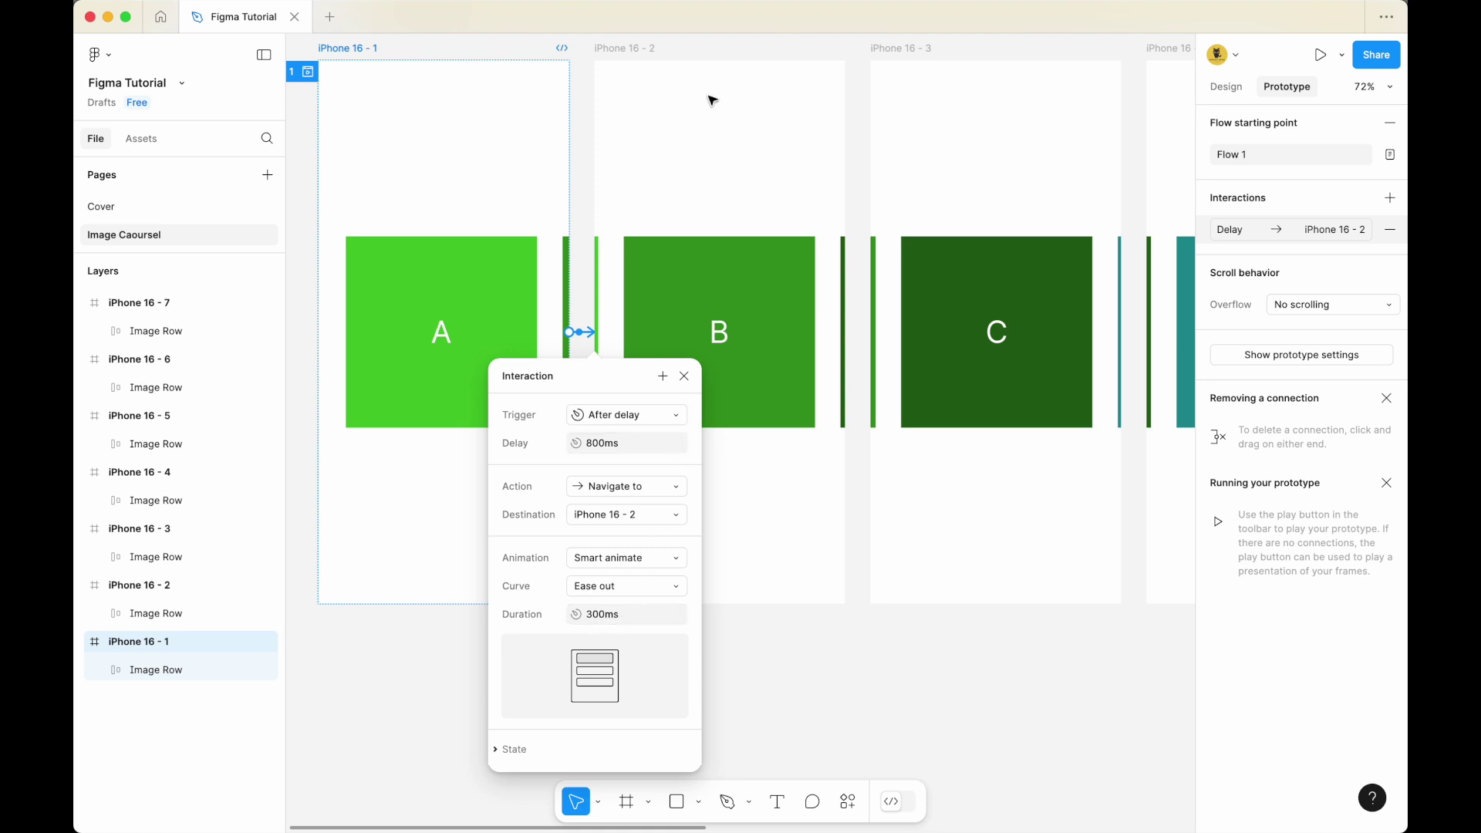
Link iPhone 16 - 2 to iPhone 16 - 3 with an After delay 800ms, Smart animate, Ease out 300ms transition
left_click(645, 59)
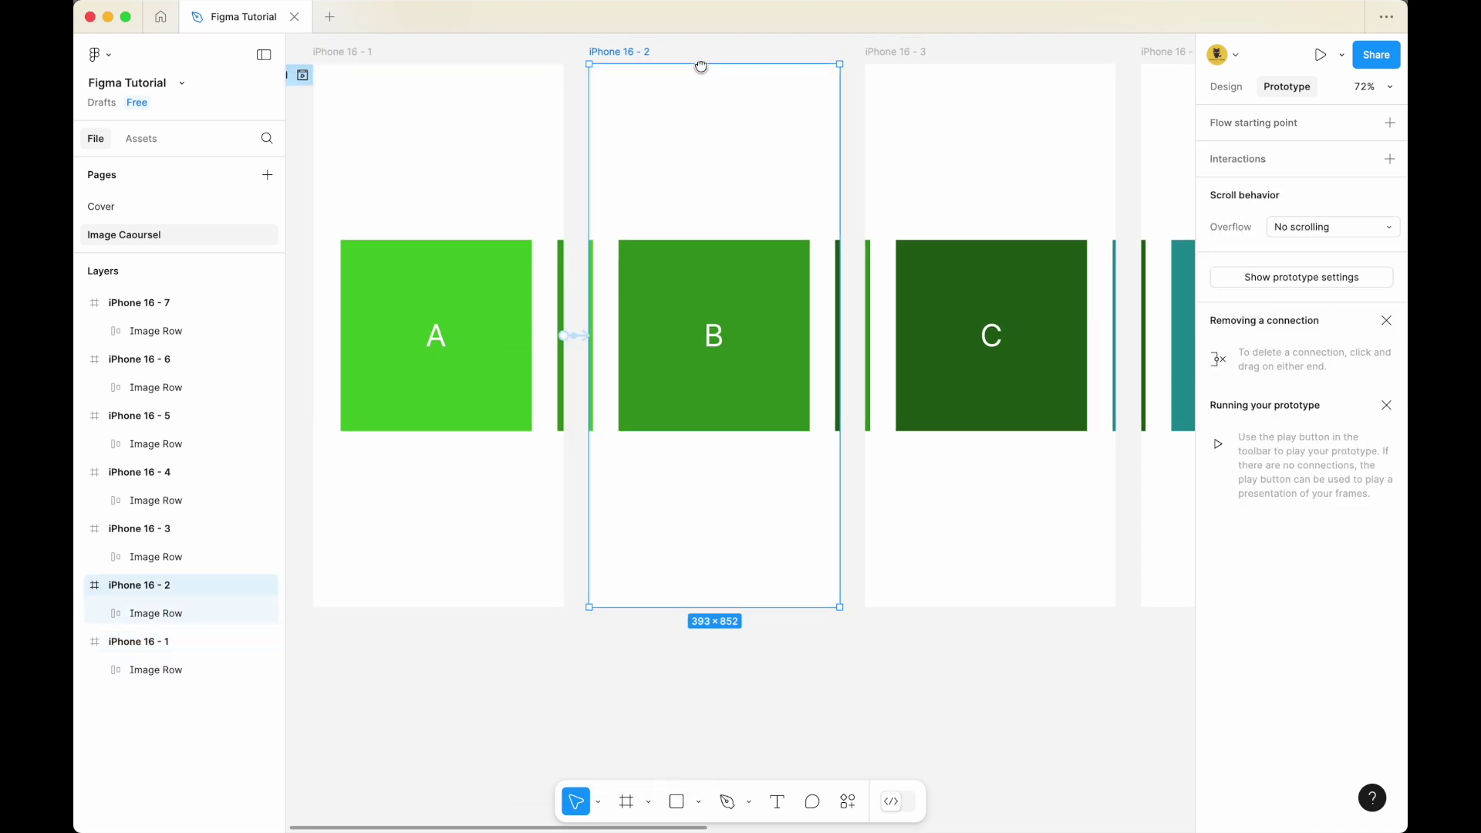
scroll(639, 82, "up", 2)
scroll(639, 82, "right", 2)
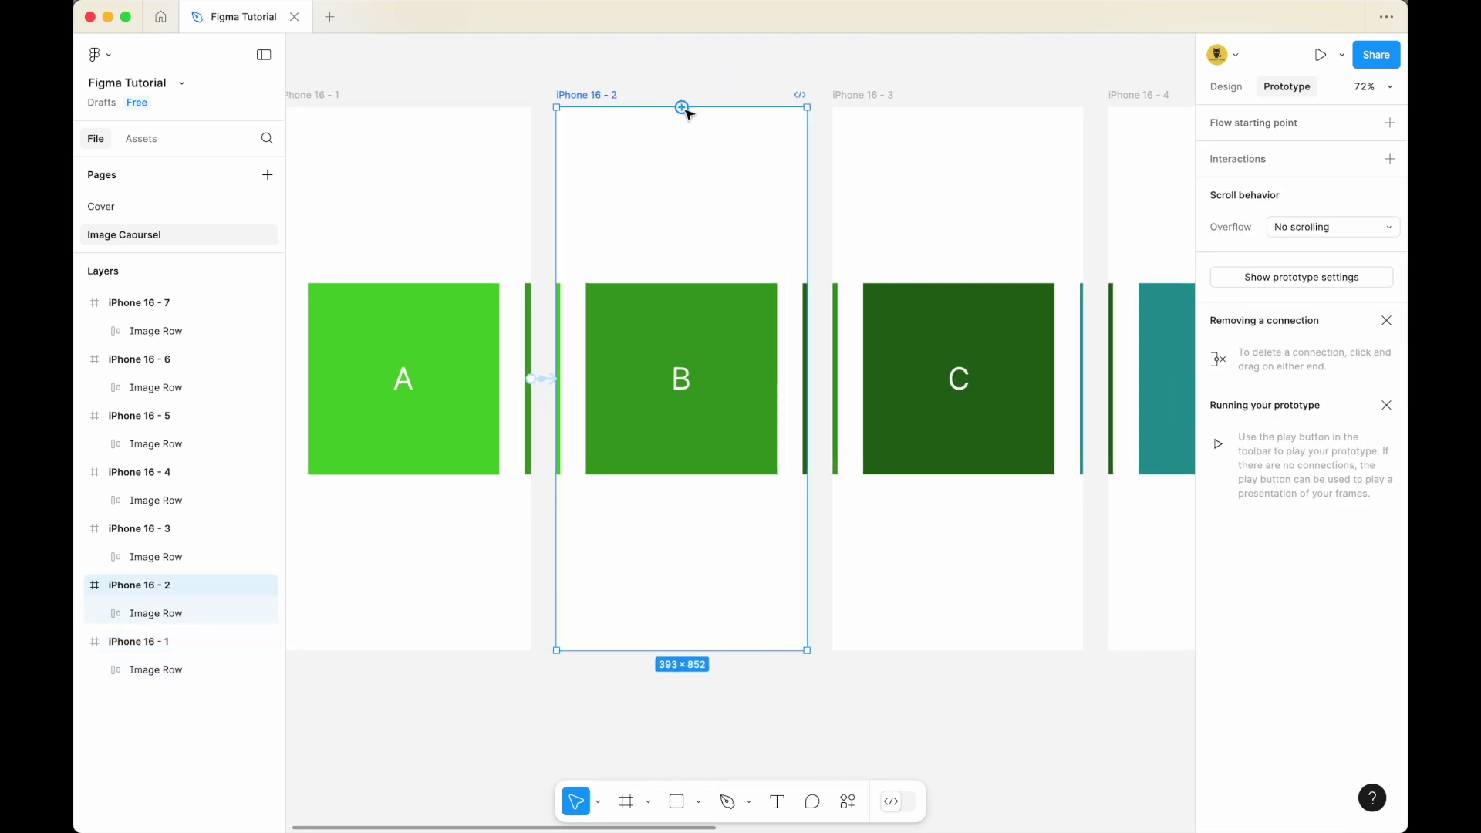
left_click_drag(682, 108, 975, 125)
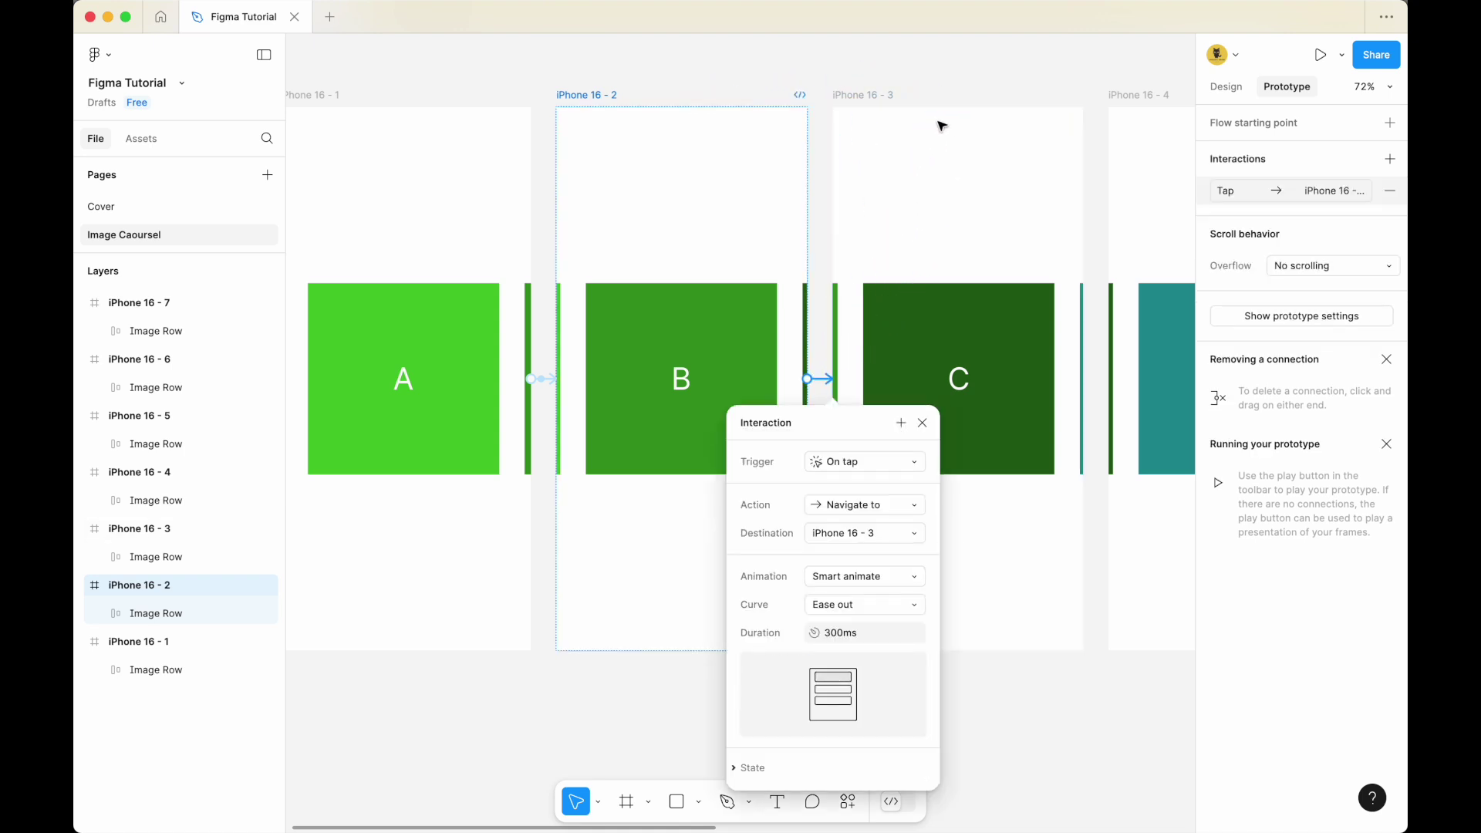
left_click(850, 461)
left_click(888, 682)
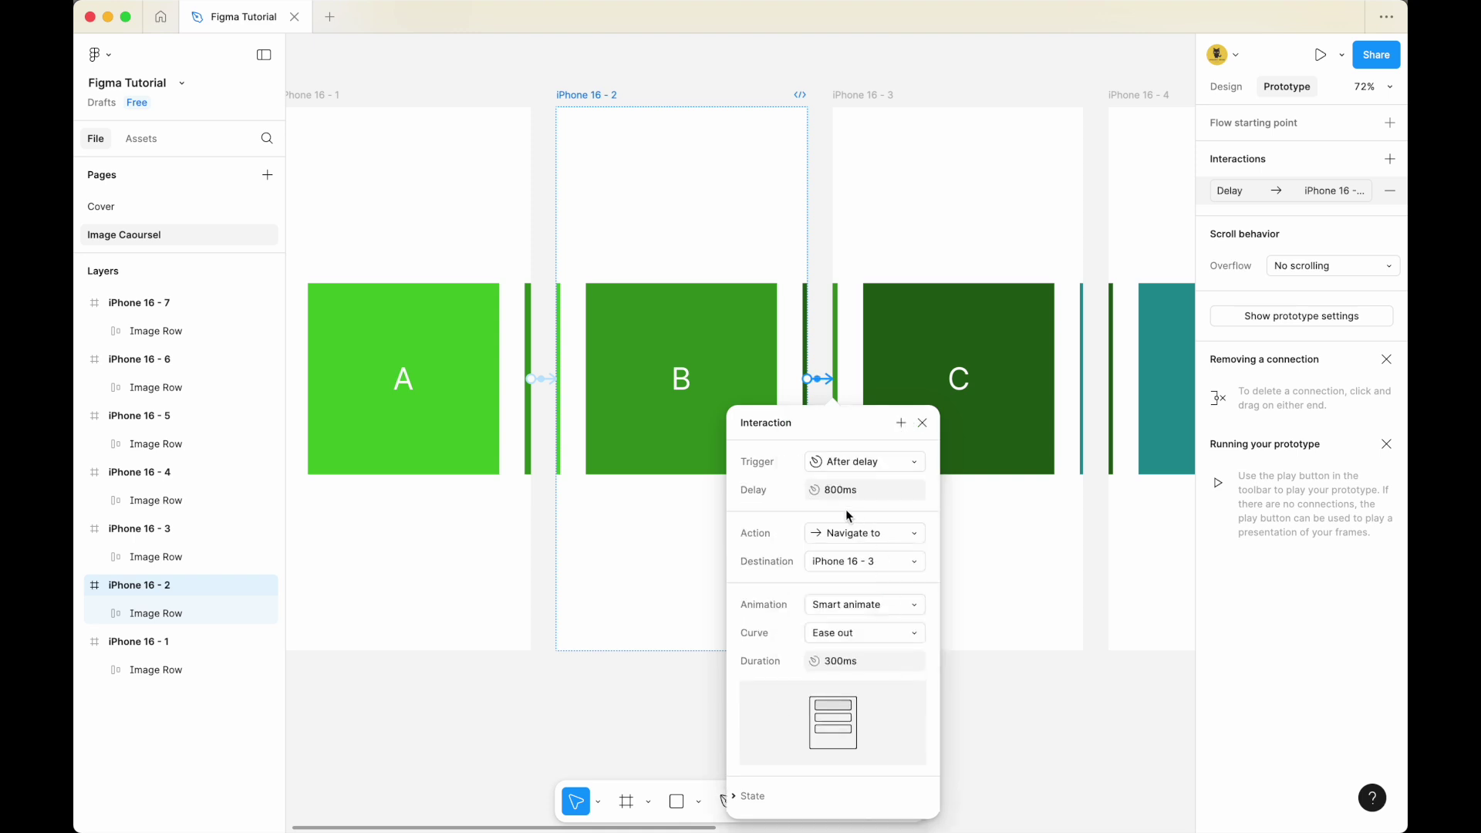
scroll(851, 501, "down", 1)
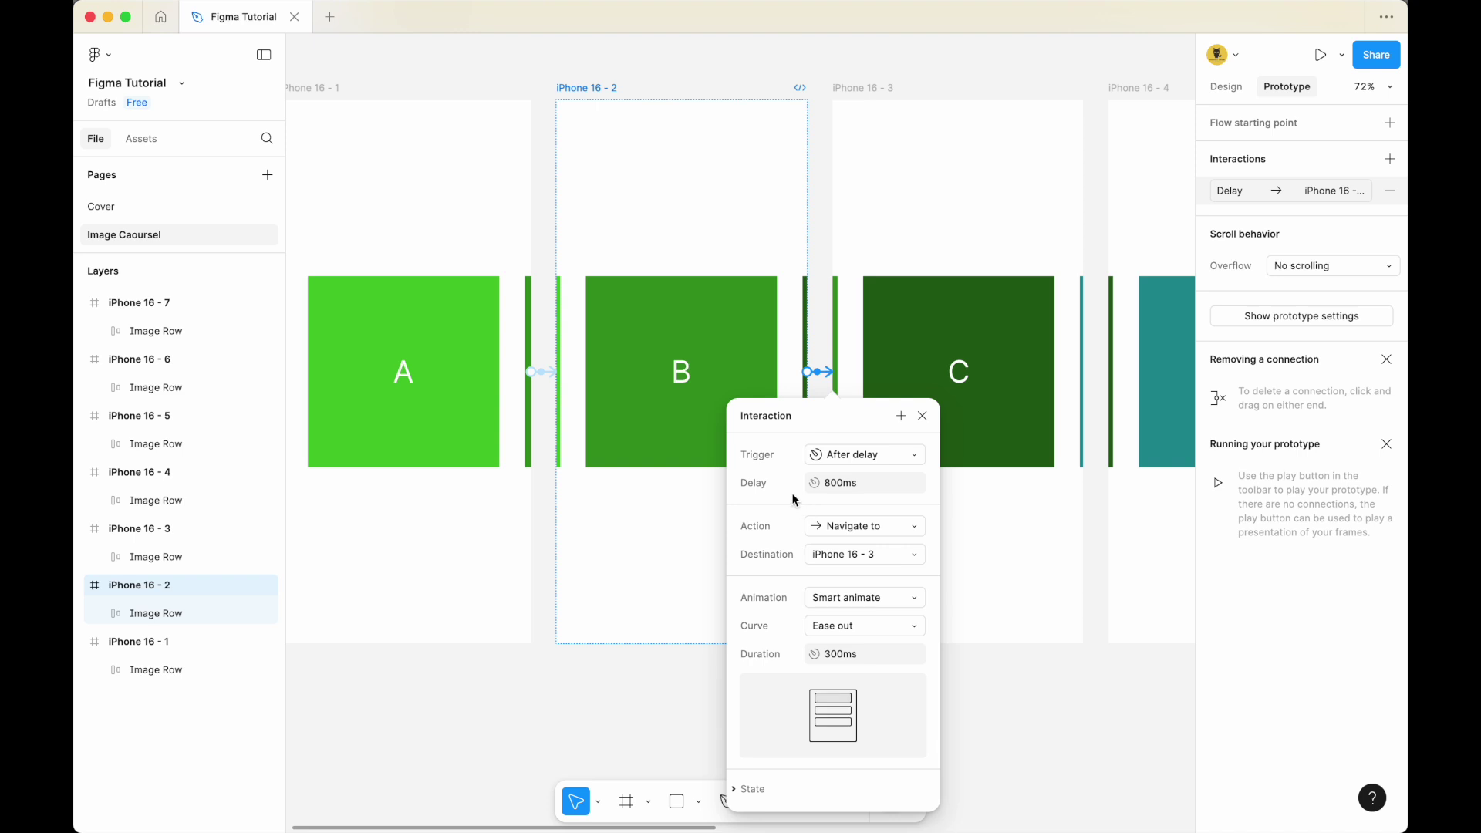
scroll(855, 496, "down", 5)
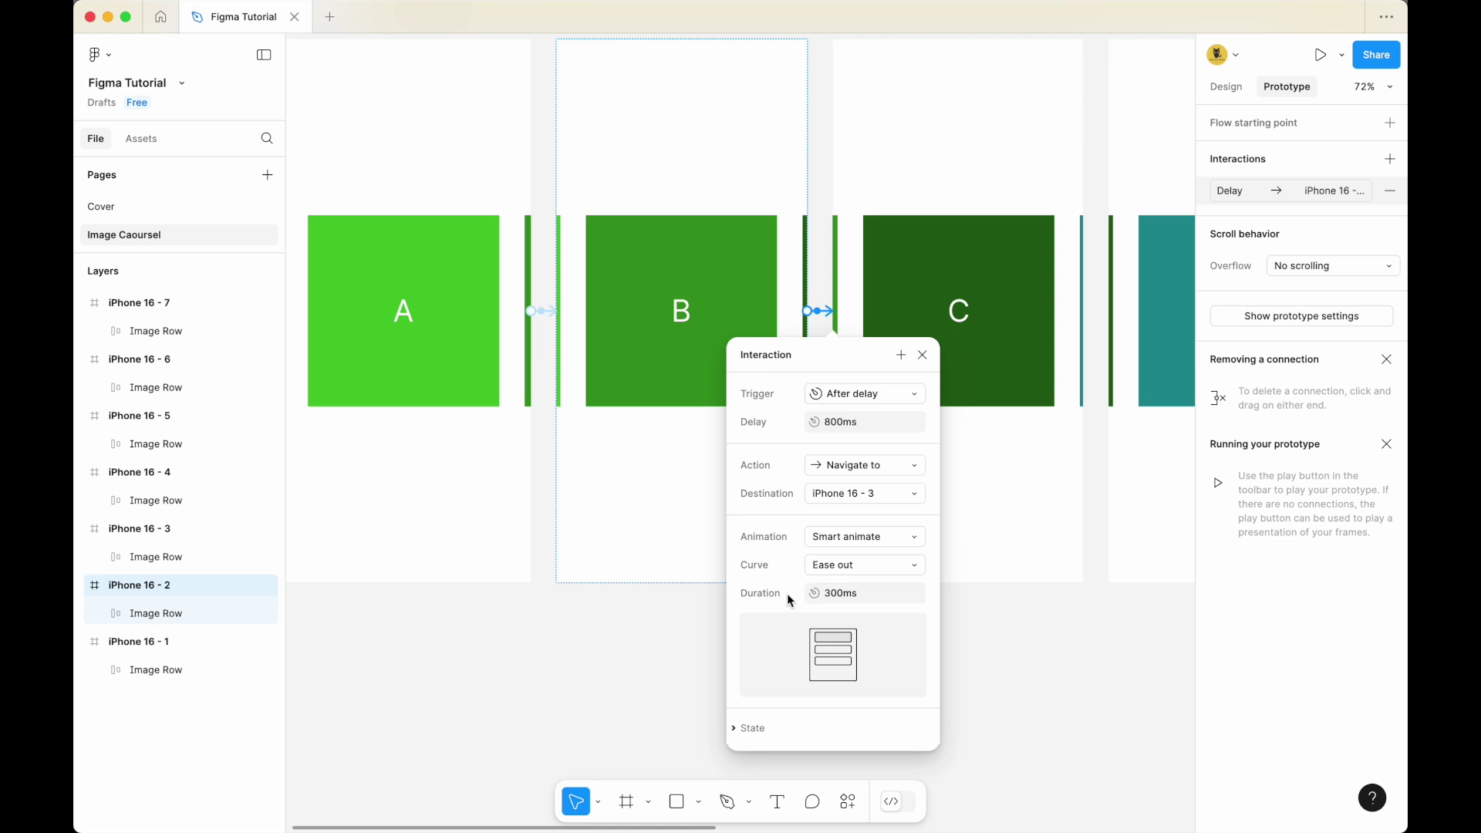
key("Escape")
left_click_drag(992, 146, 671, 275)
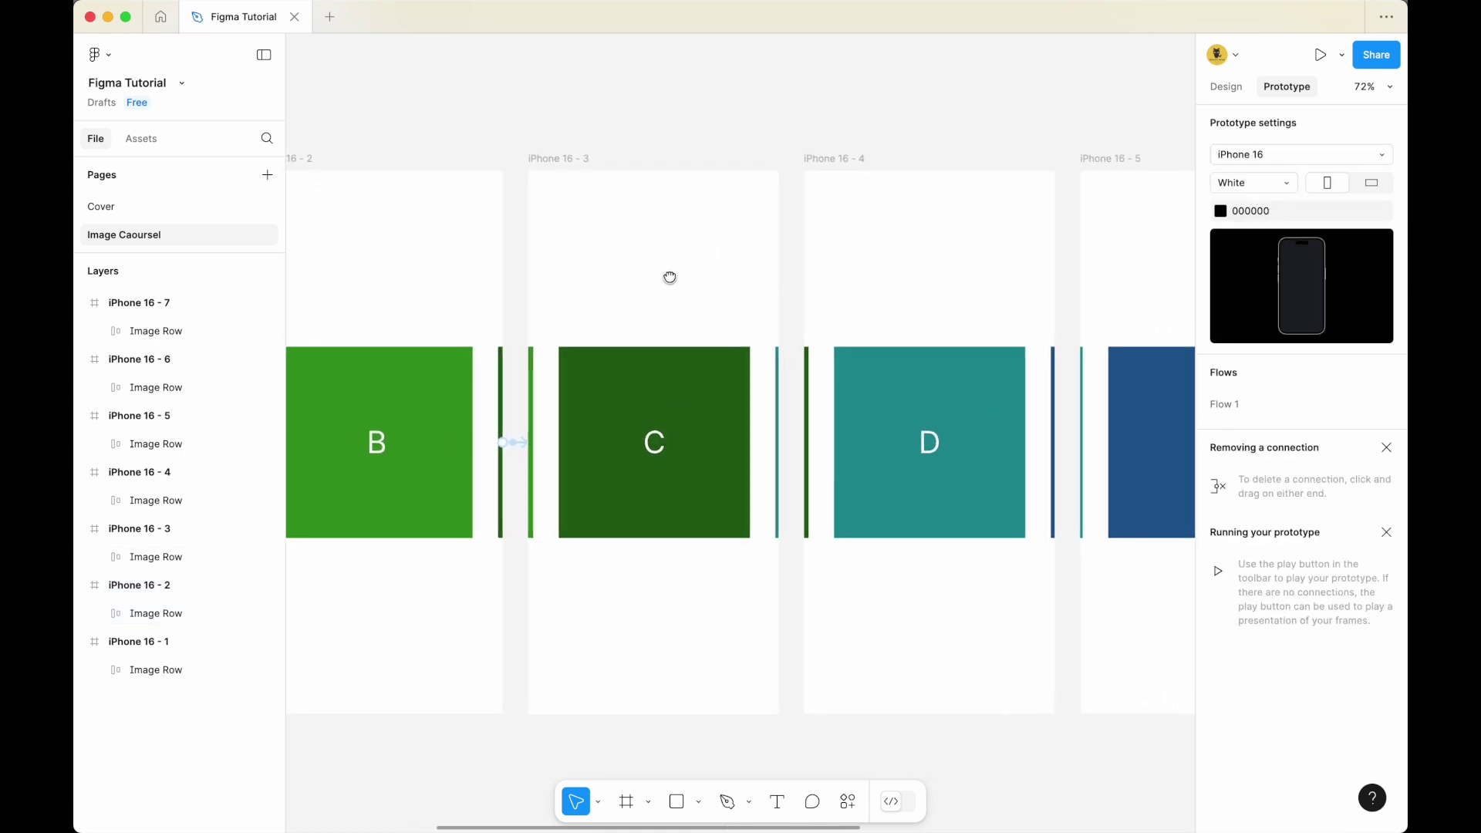
Link iPhone 16 - 3 to iPhone 16 - 4 with an After delay 800ms trigger
left_click(568, 153)
left_click_drag(648, 158, 959, 195)
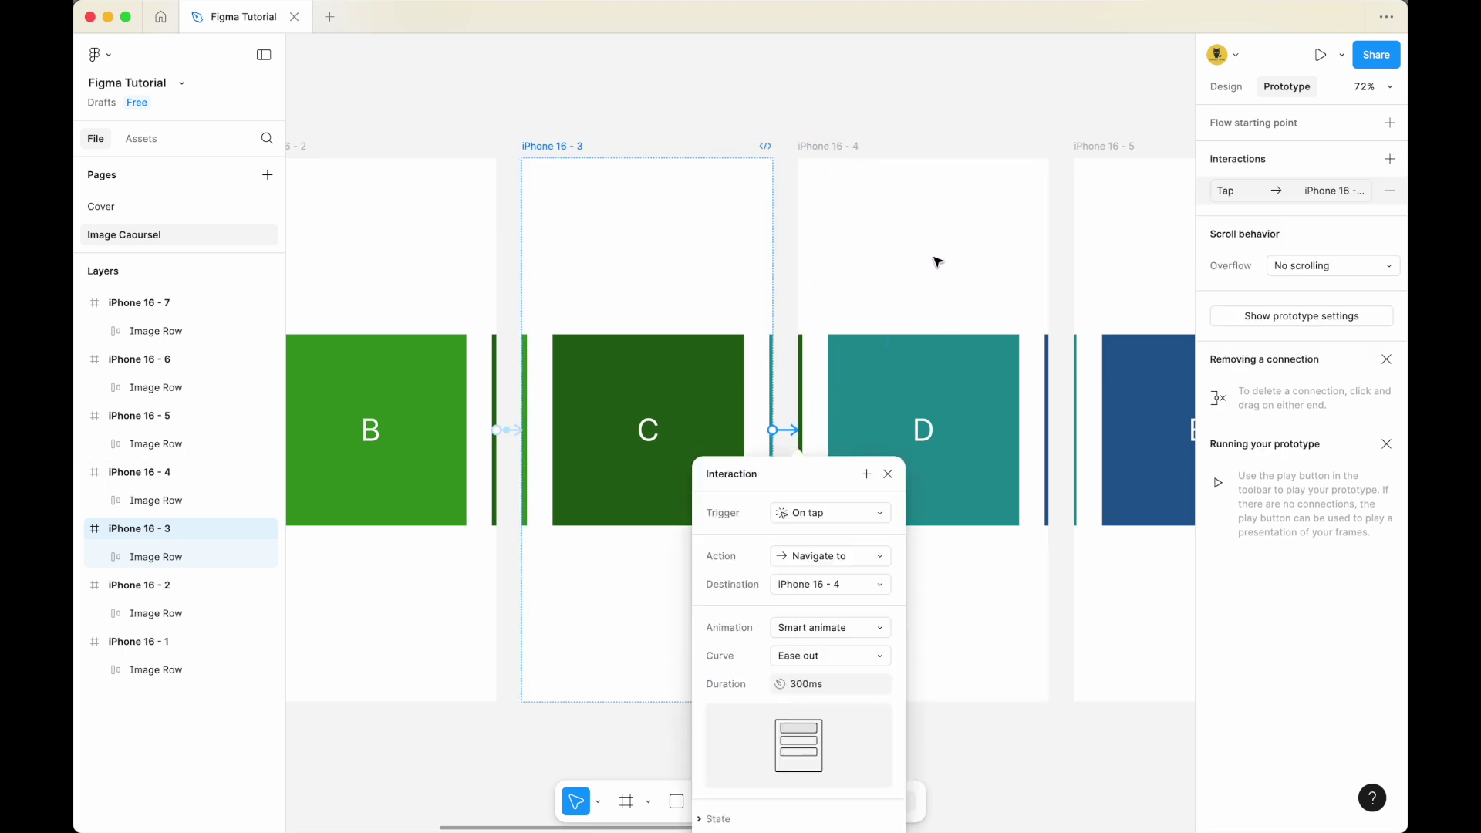
left_click(831, 506)
left_click(851, 721)
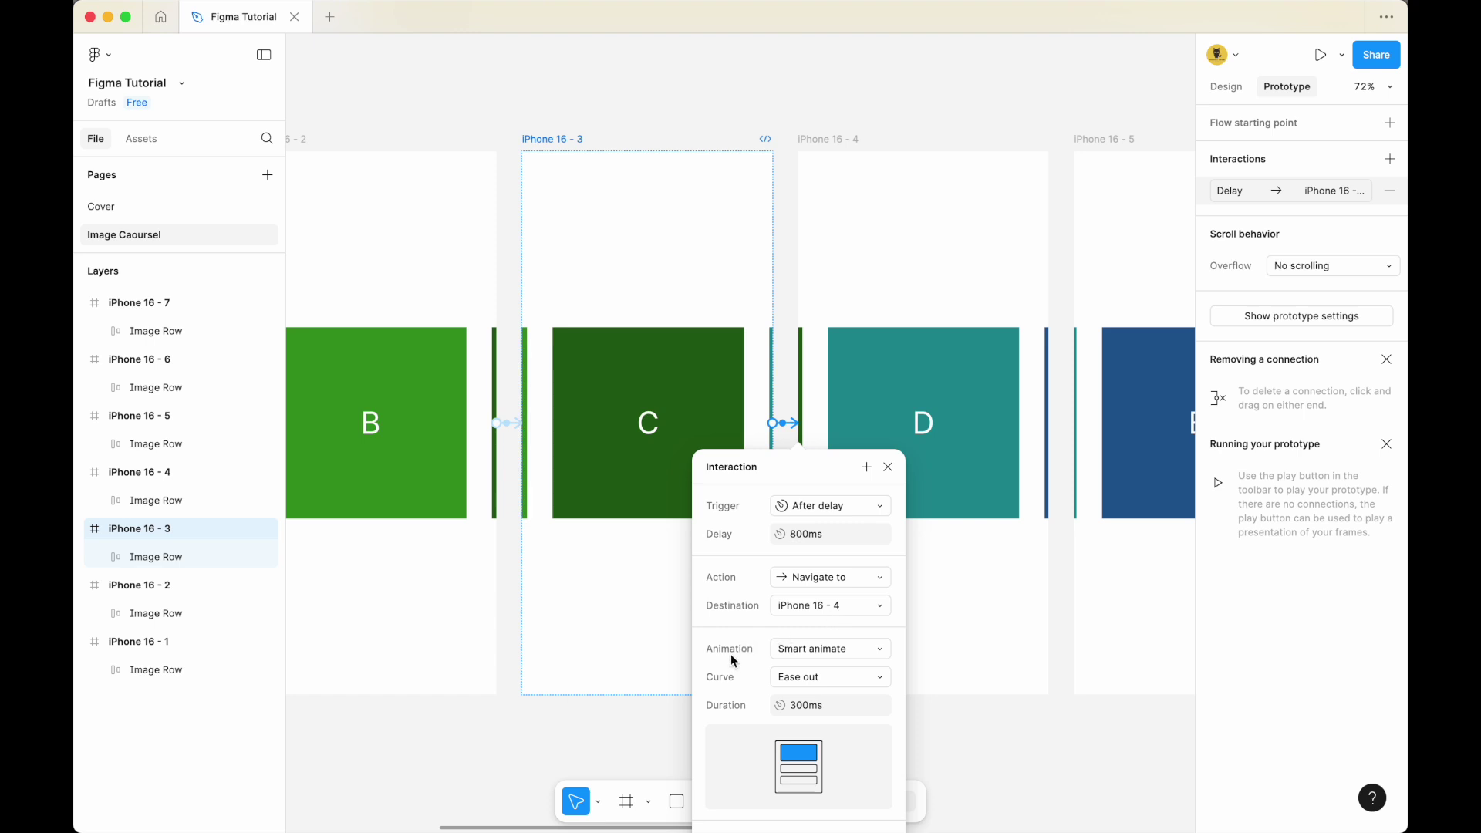
left_click(902, 146)
left_click_drag(903, 146, 633, 158)
Link iPhone 16 - 4 to iPhone 16 - 5 with an After delay 800ms trigger
left_click(568, 159)
mouse_move(653, 173)
left_click_drag(653, 172, 971, 193)
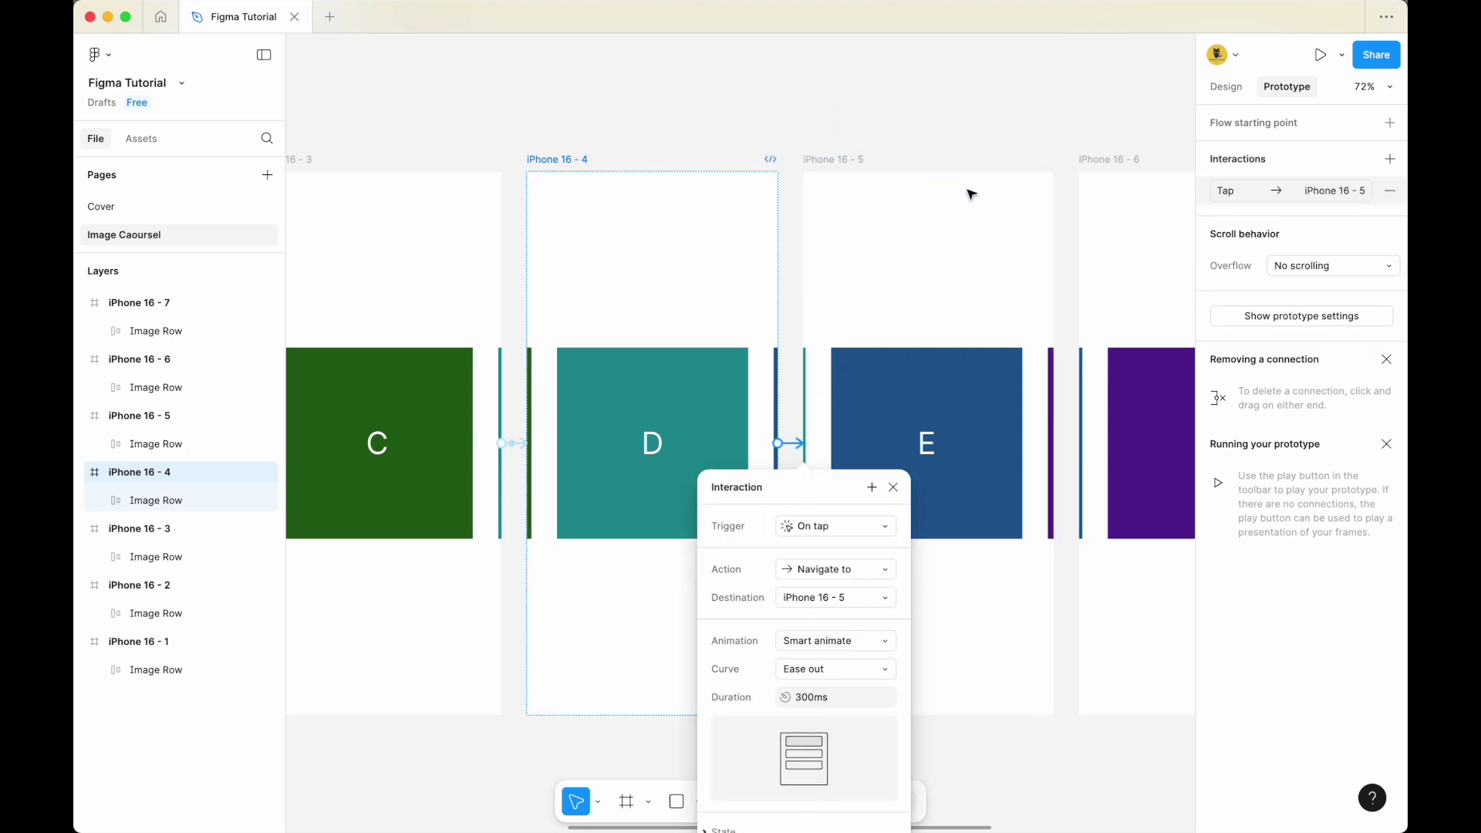
left_click(835, 526)
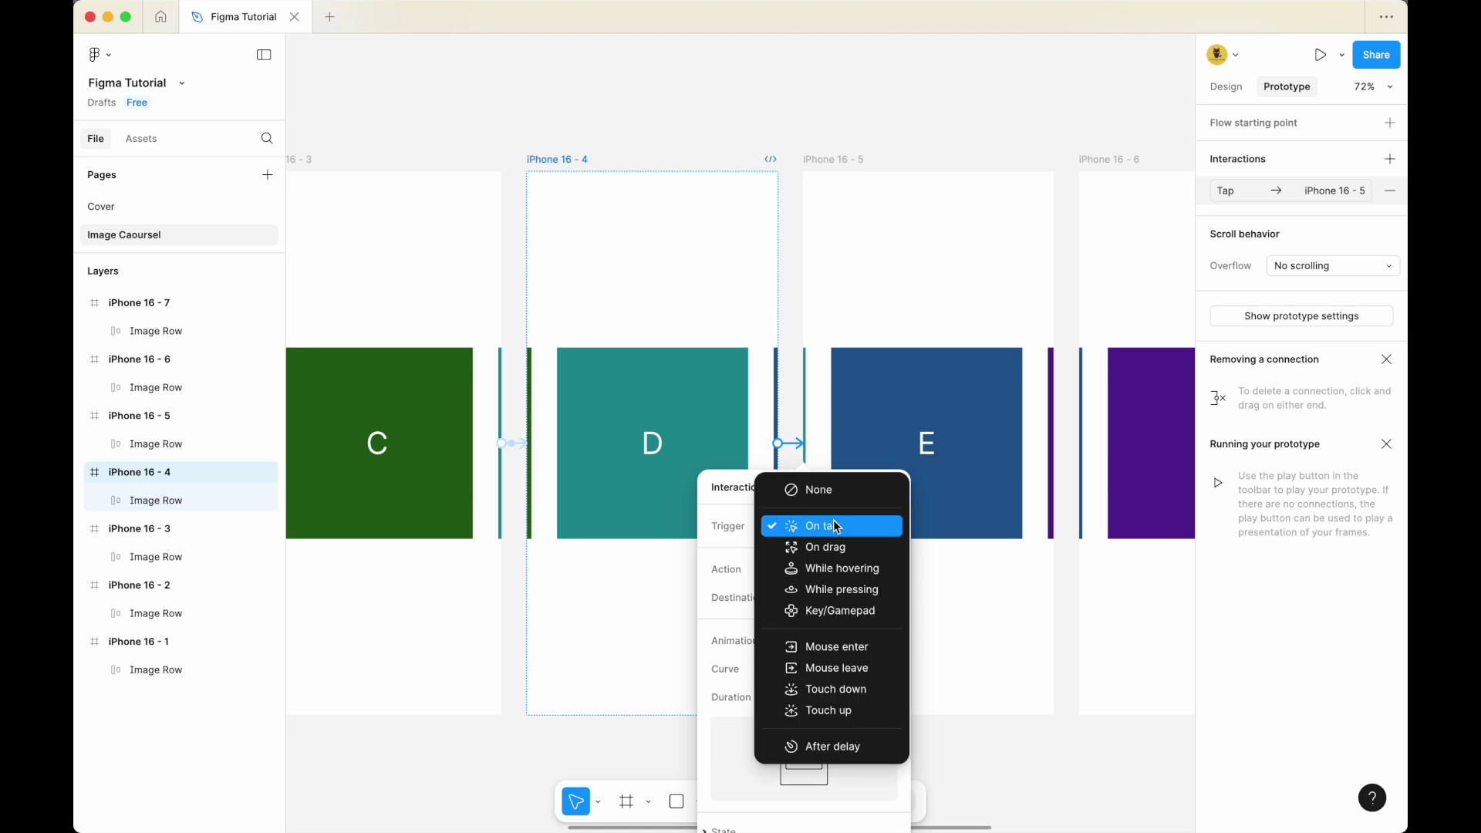
left_click(853, 745)
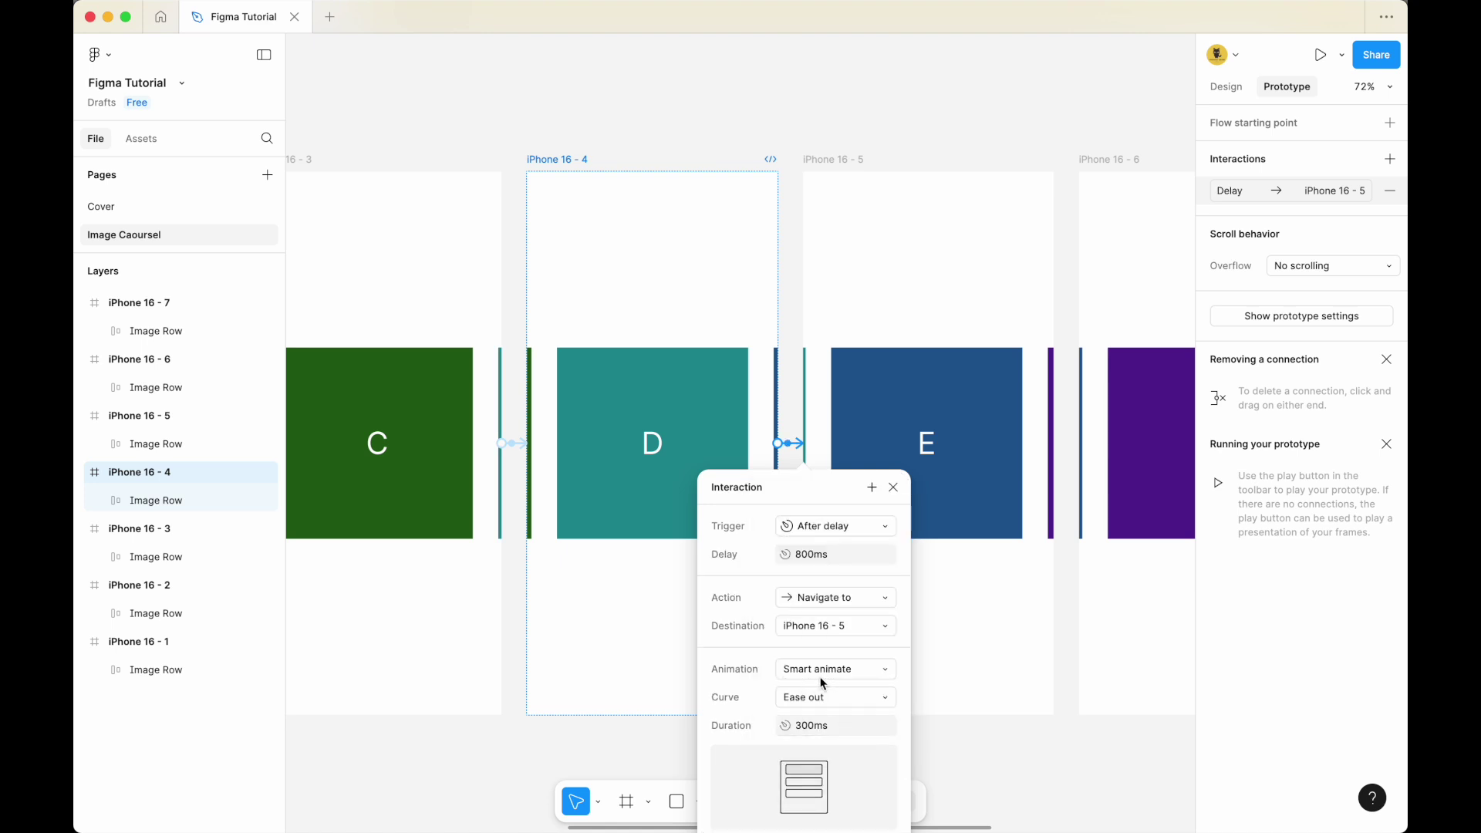
left_click(969, 87)
scroll(813, 116, "right", 5)
Link iPhone 16 - 5 to iPhone 16 - 6 with an After delay 800ms trigger
left_click(574, 168)
left_click_drag(662, 174, 938, 192)
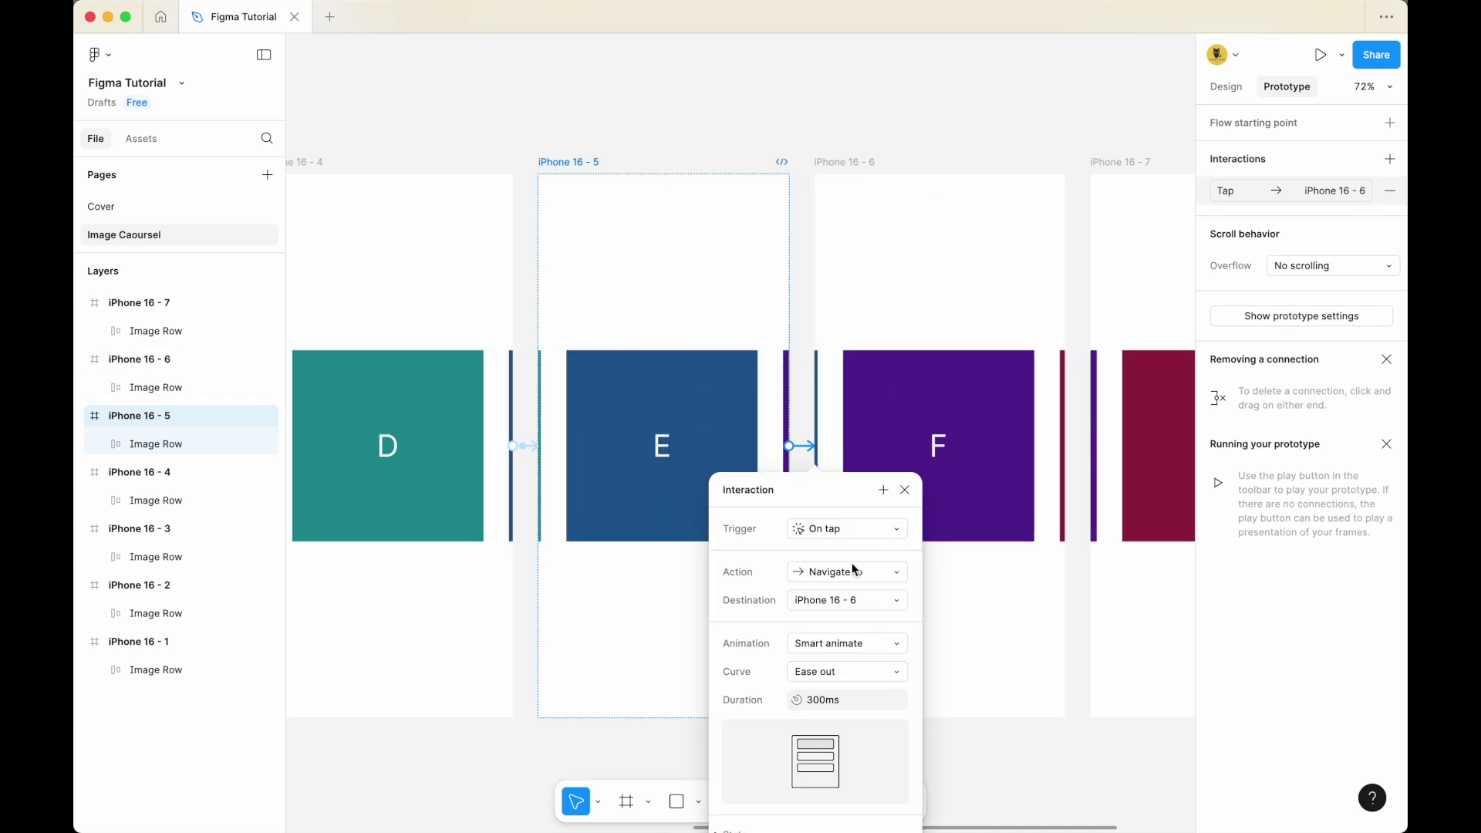
left_click(833, 529)
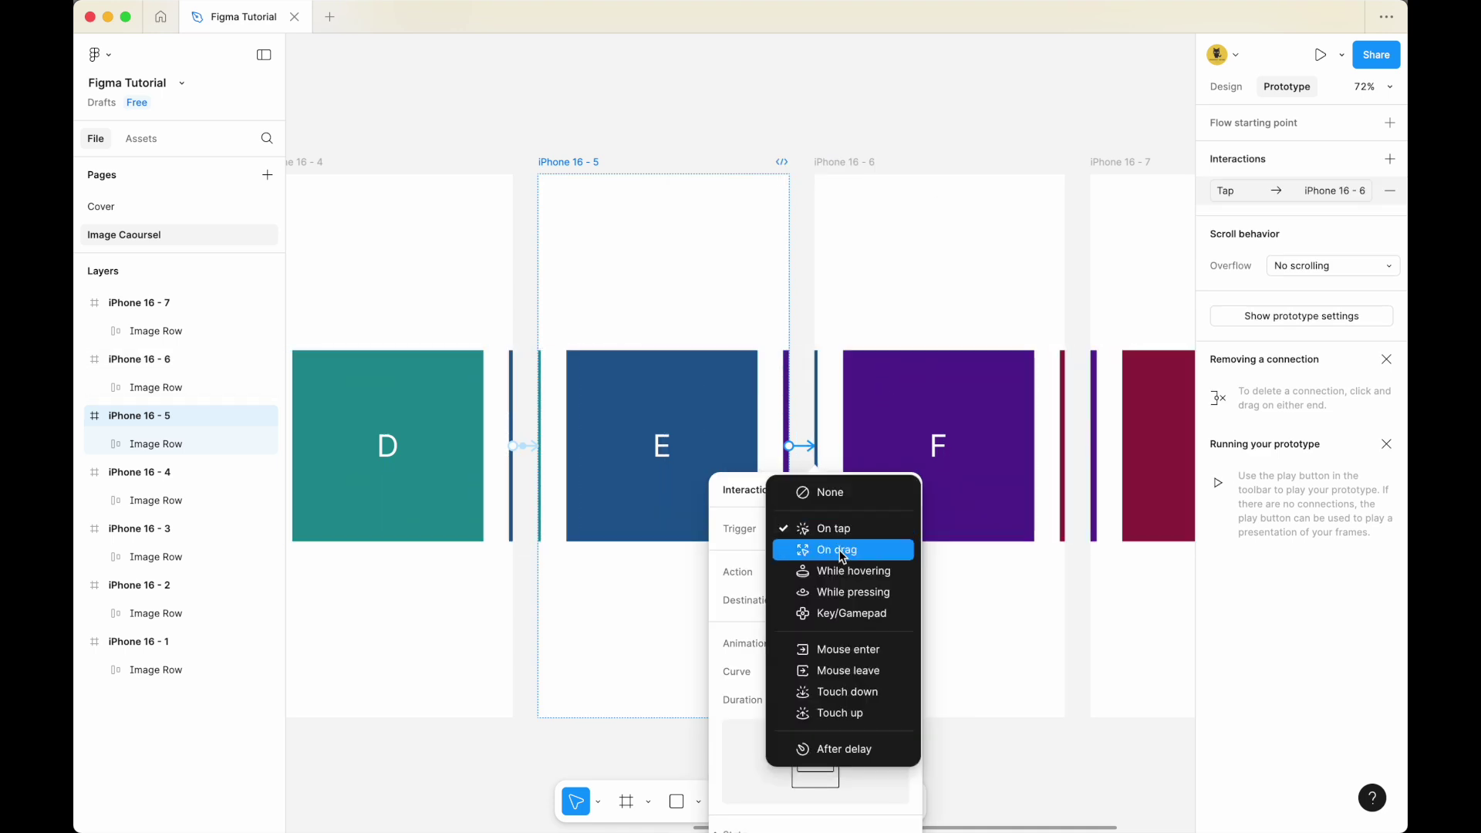
left_click(864, 748)
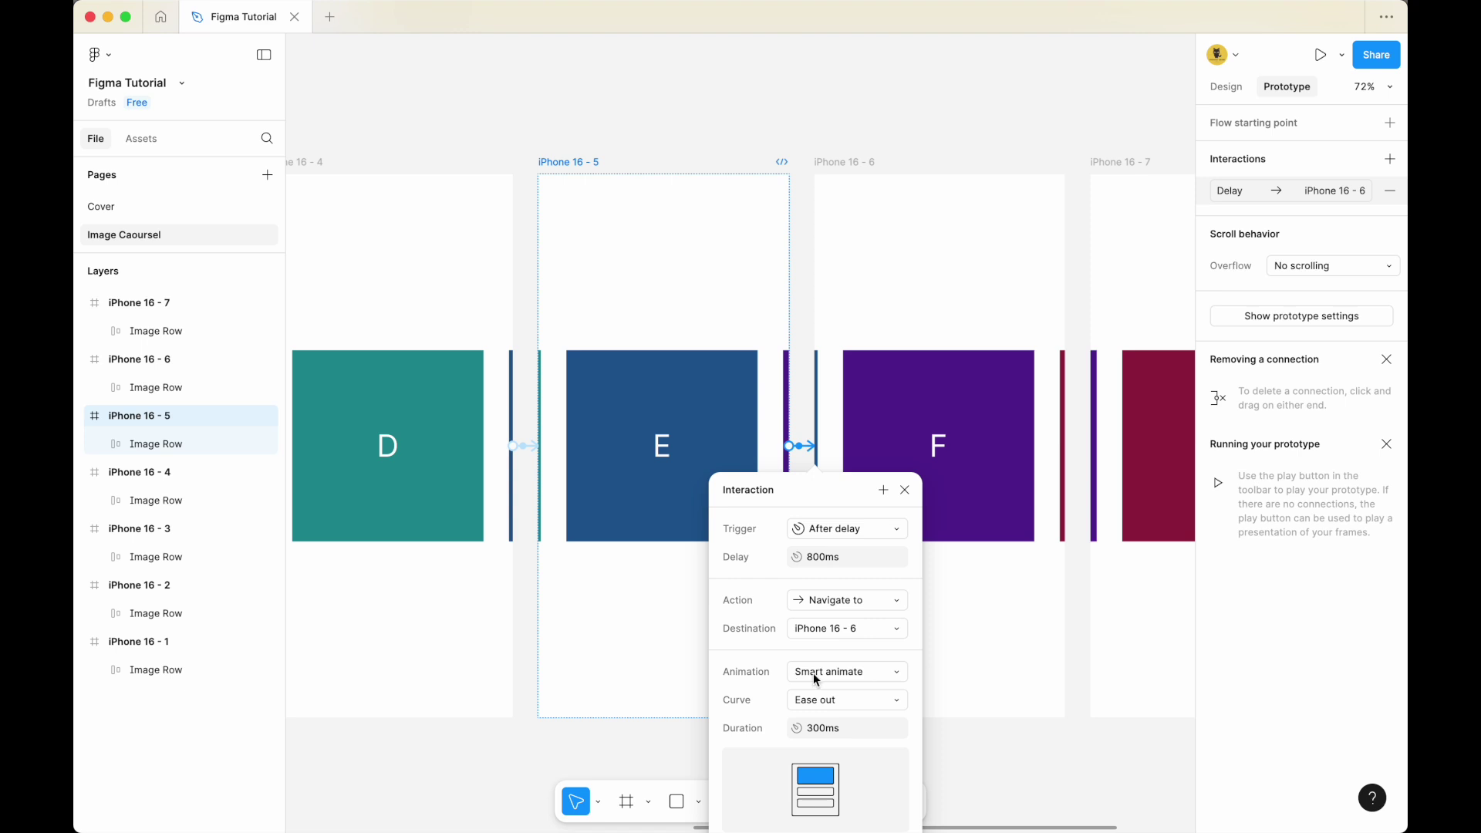
left_click(885, 151)
scroll(885, 151, "right", 5)
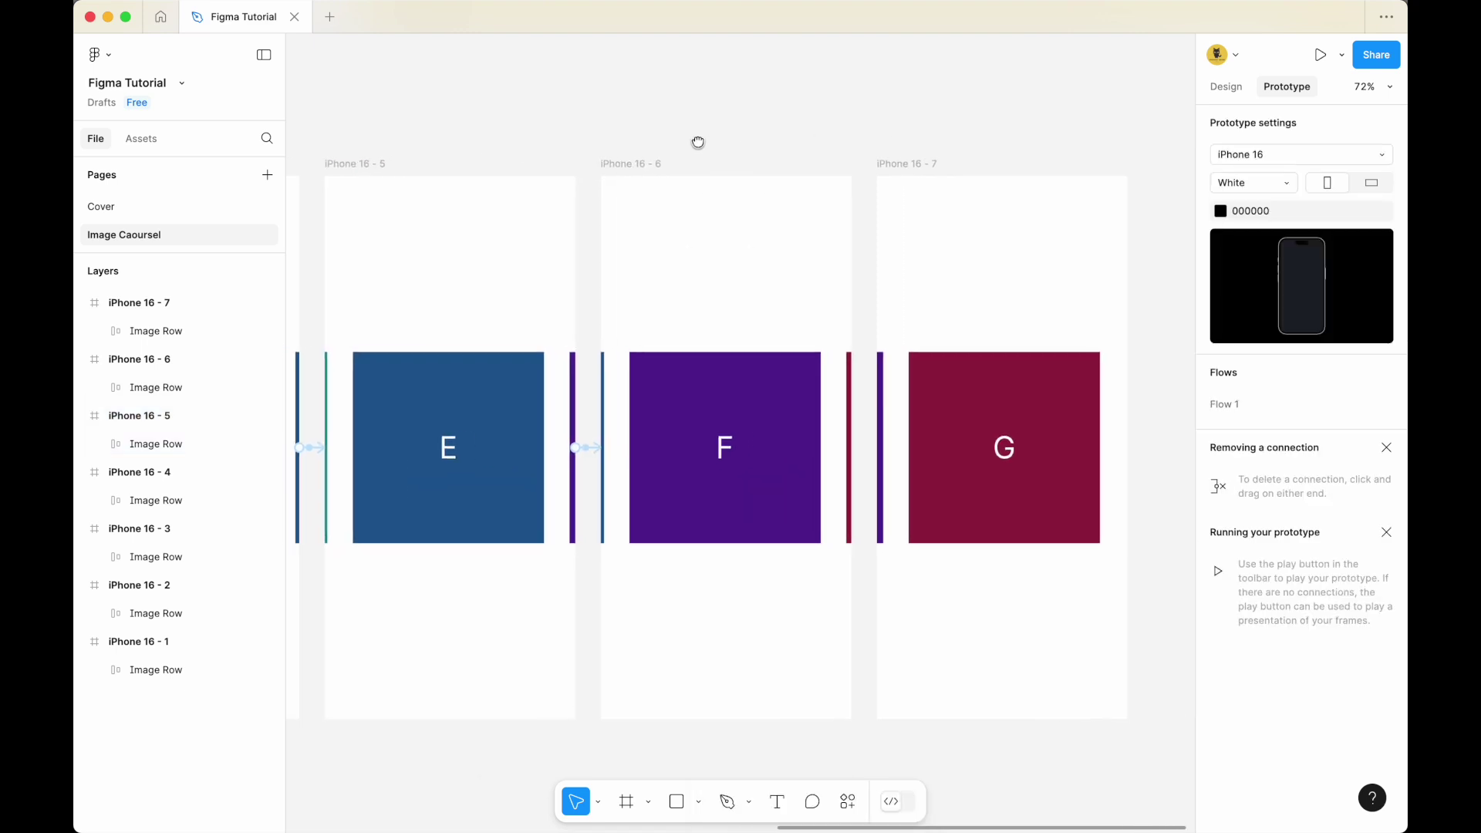
left_click(642, 165)
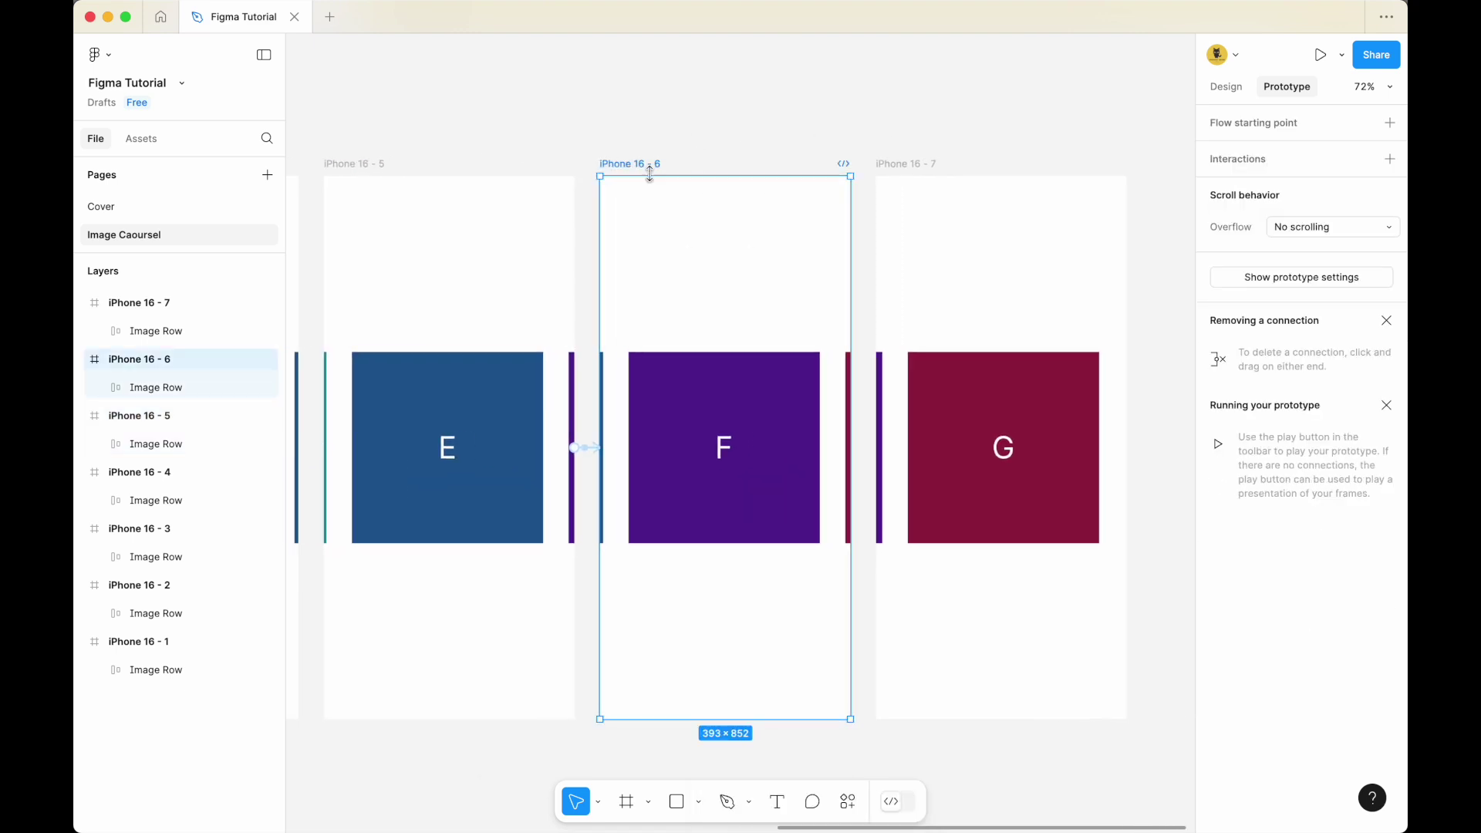
Connect iPhone 16 - 6 to iPhone 16 - 7 using an 800ms After delay trigger with Smart animate
left_click_drag(727, 176, 1022, 208)
left_click(893, 531)
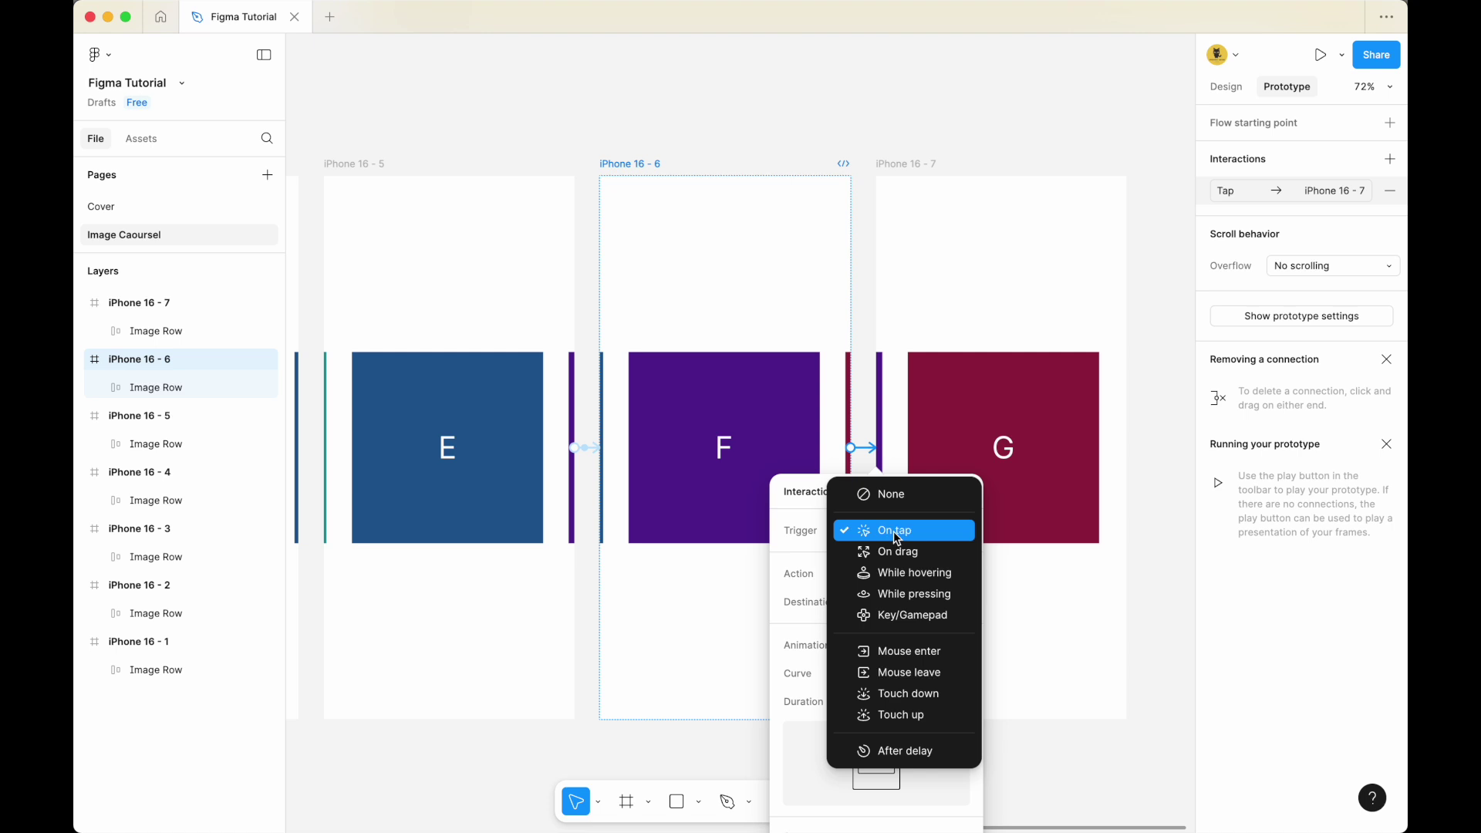
left_click(911, 757)
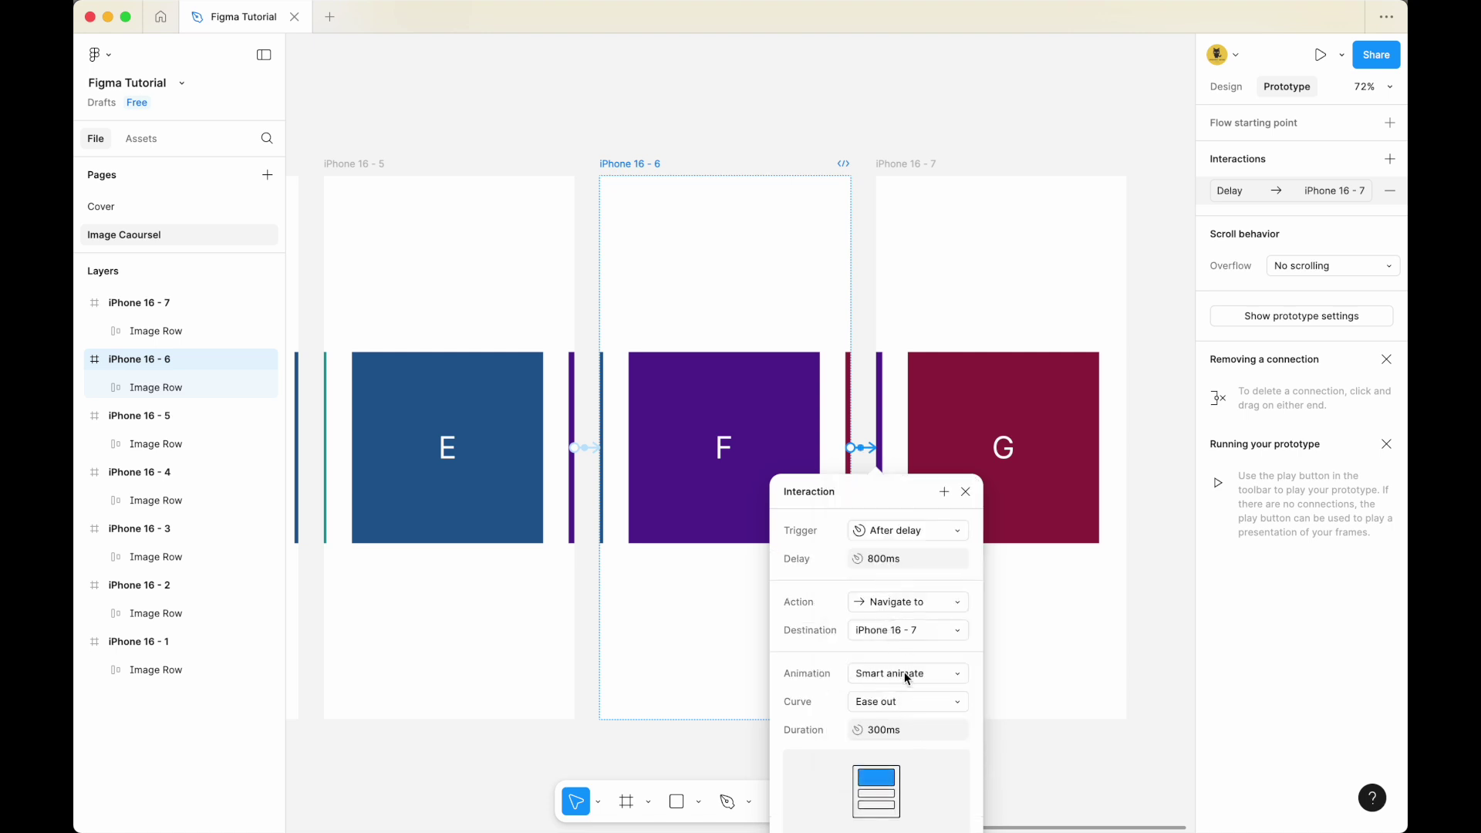
left_click(893, 136)
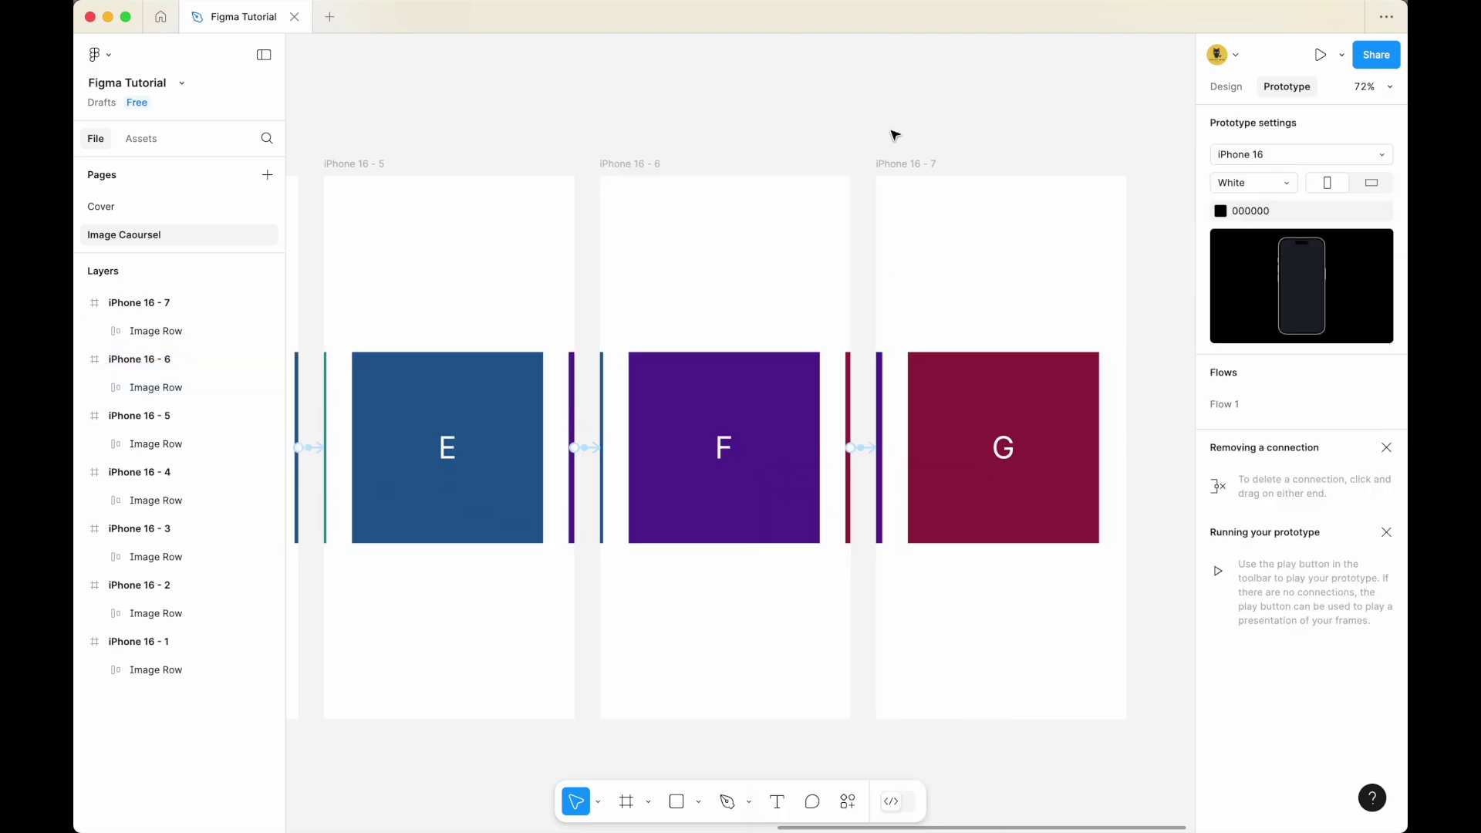
left_click(907, 168)
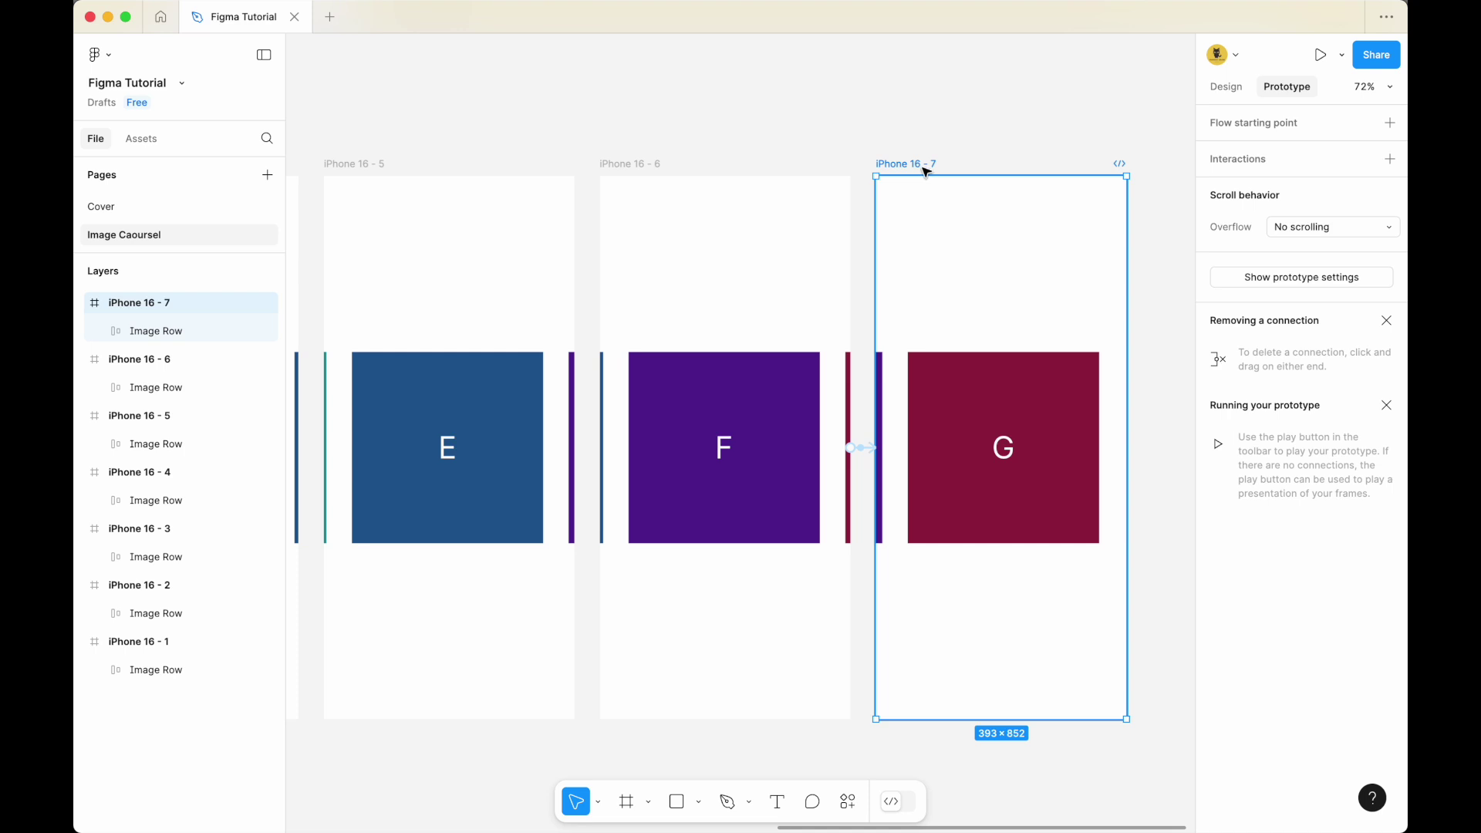
Connect iPhone 16 - 7 back to iPhone 16 - 1 with an 800ms After delay Smart animate trigger
scroll(1137, 417, "down", 6)
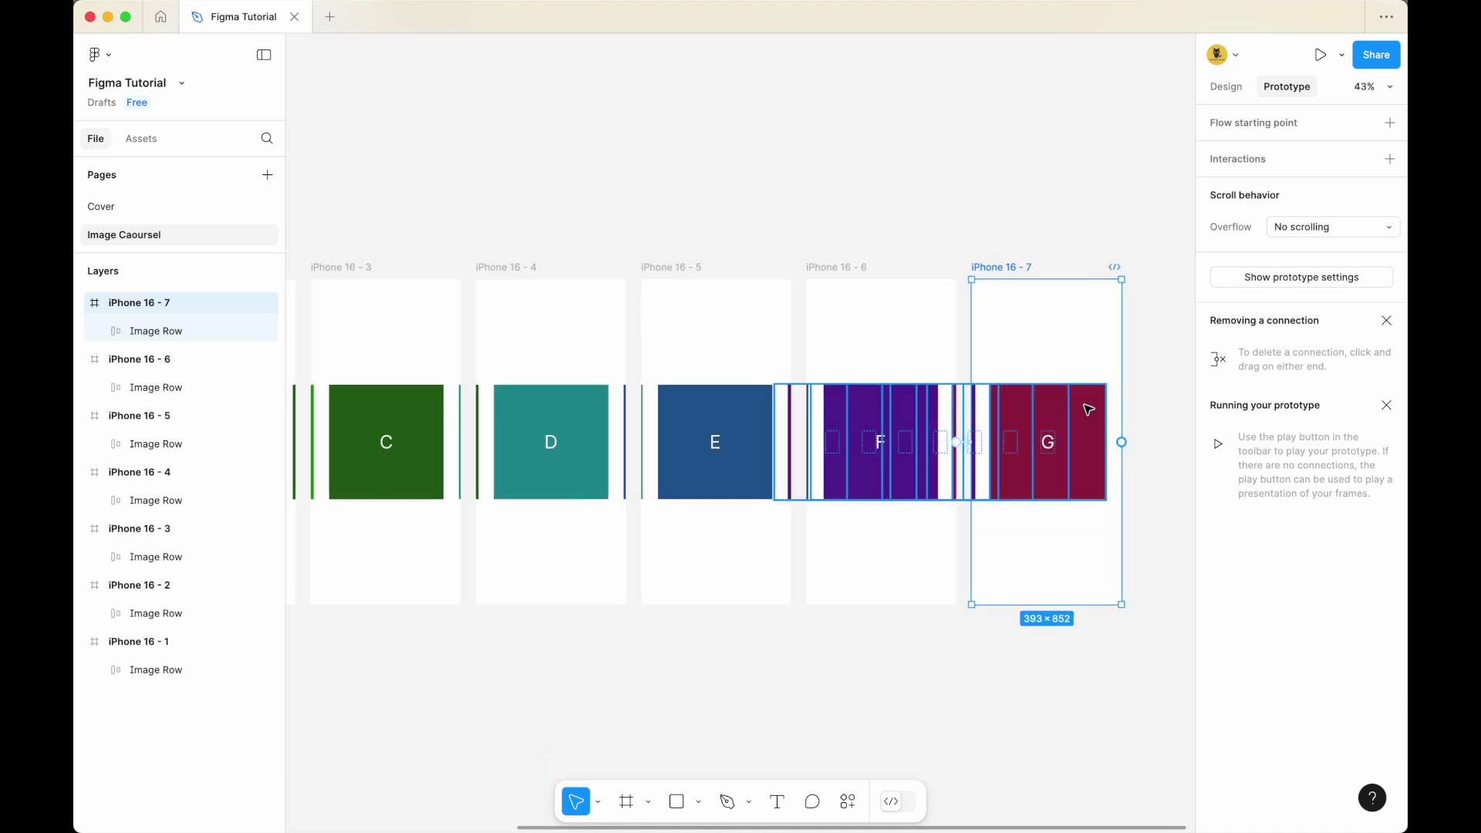
scroll(794, 254, "left", 2)
scroll(859, 224, "down", 3)
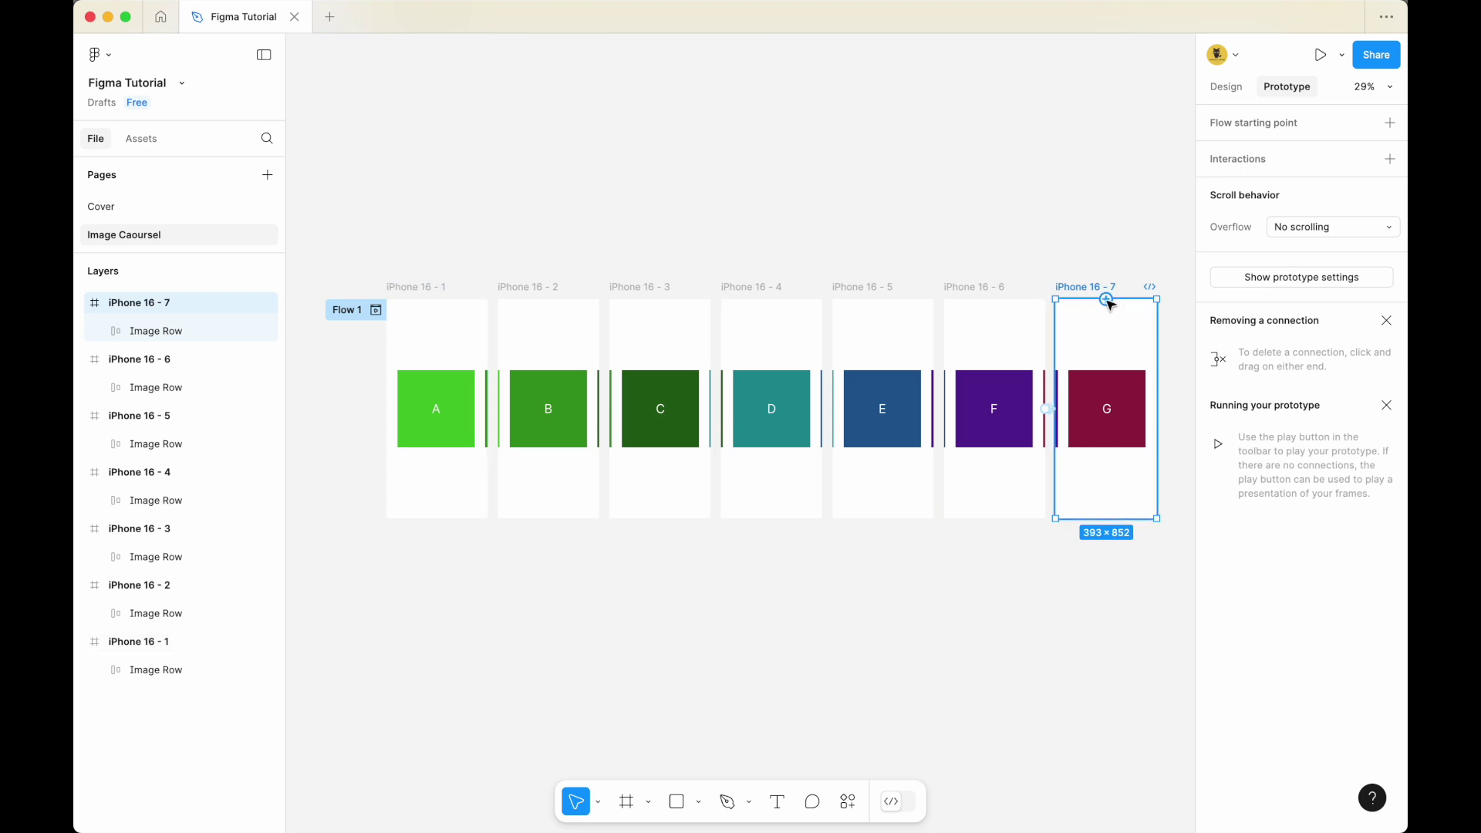
left_click_drag(1107, 300, 425, 308)
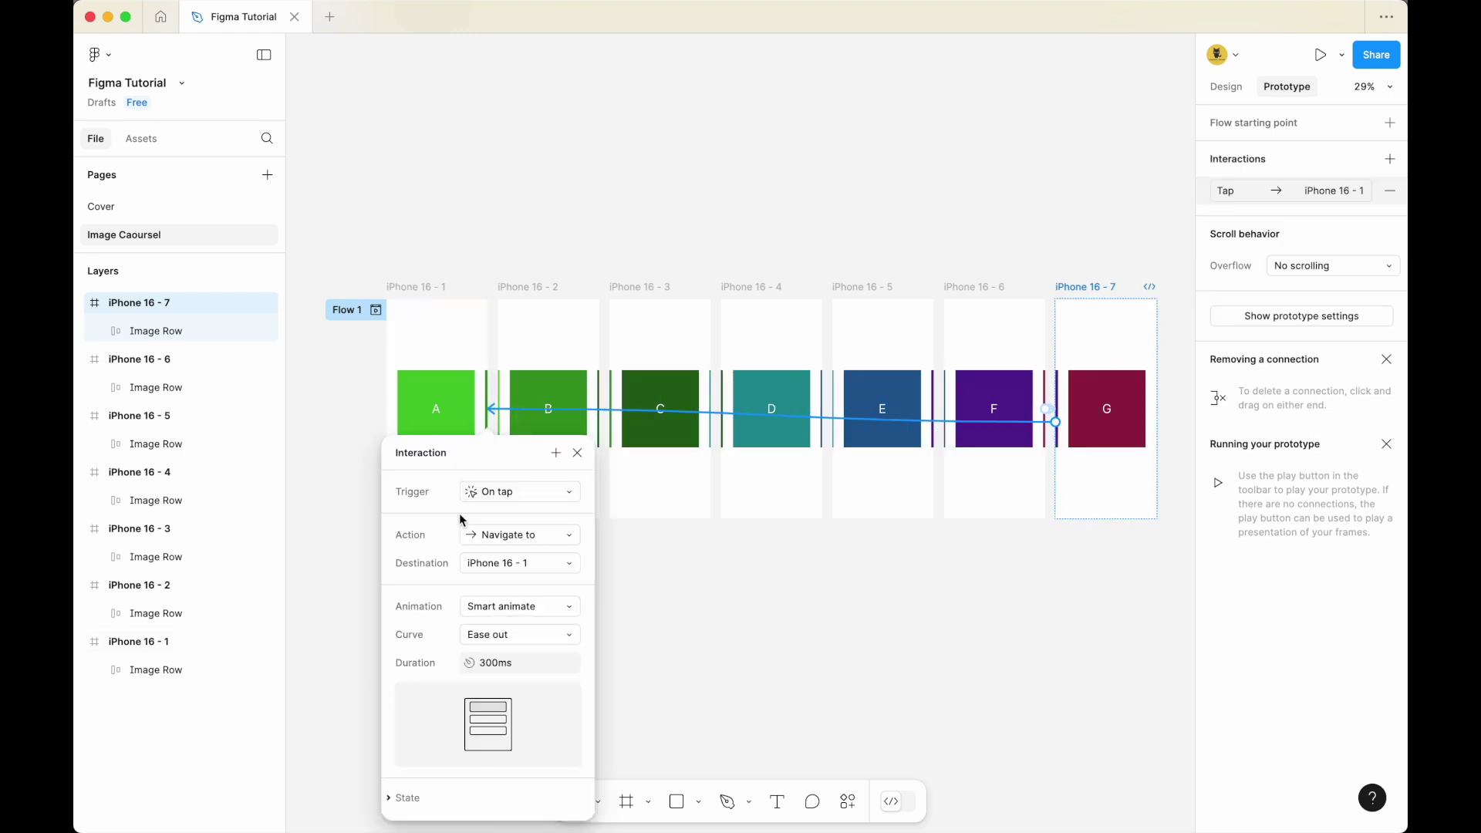
left_click(512, 493)
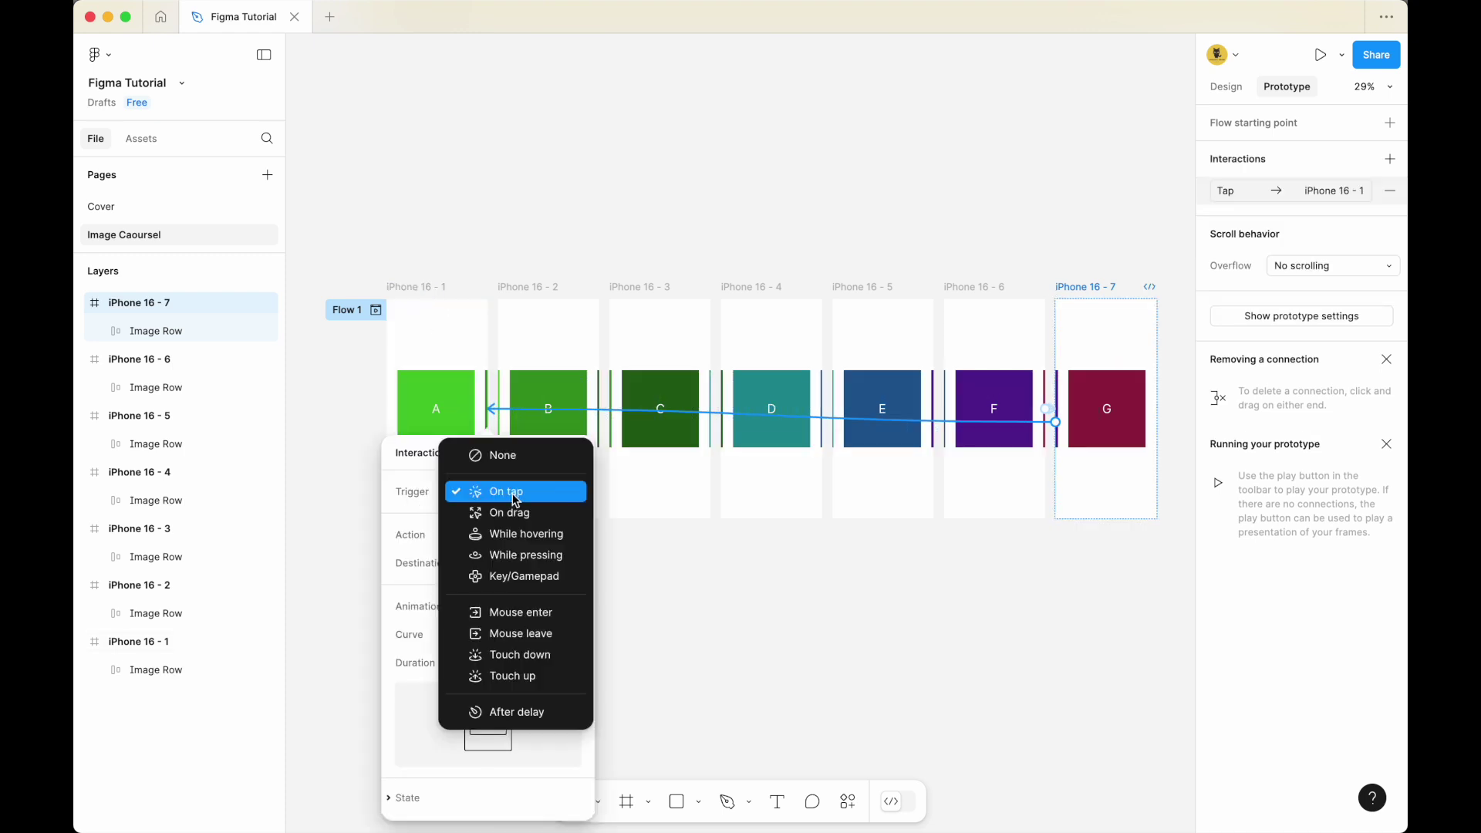
left_click(529, 706)
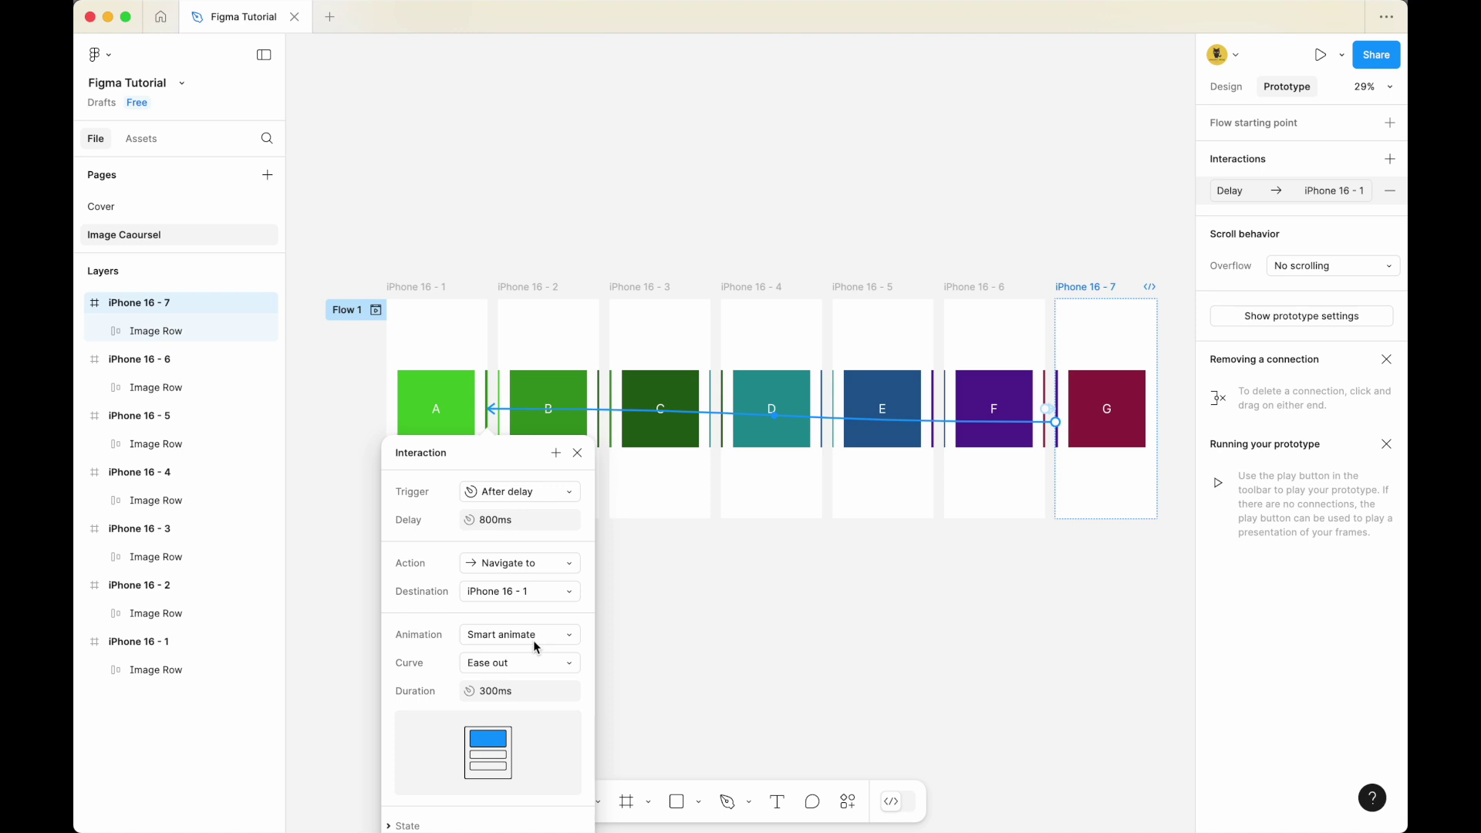
scroll(534, 645, "down", 2)
left_click(722, 589)
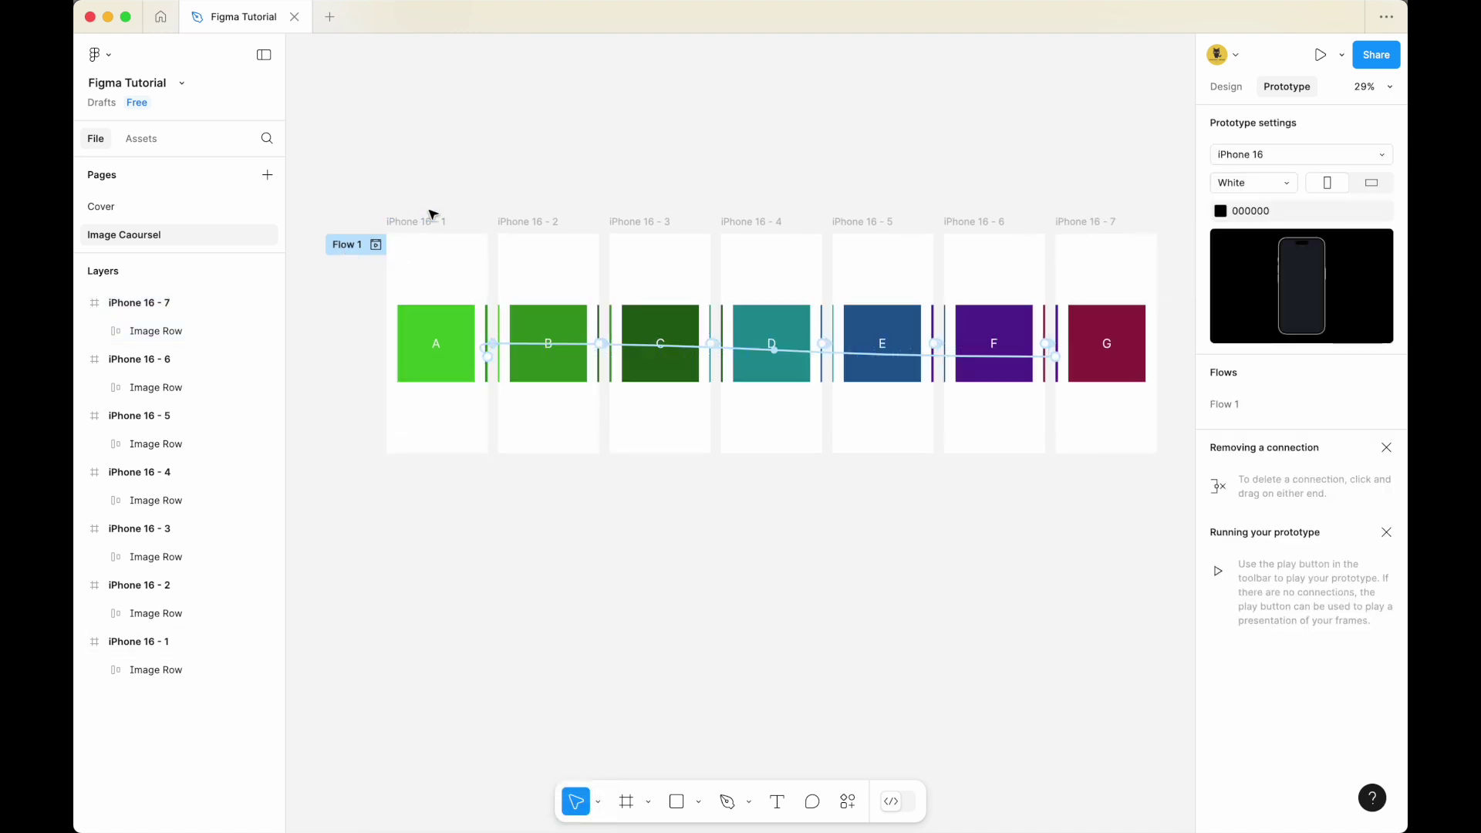
Replace Flow 1 with a new flow starting point on iPhone 16 - 1
left_click(388, 239)
left_click(1385, 127)
left_click(473, 148)
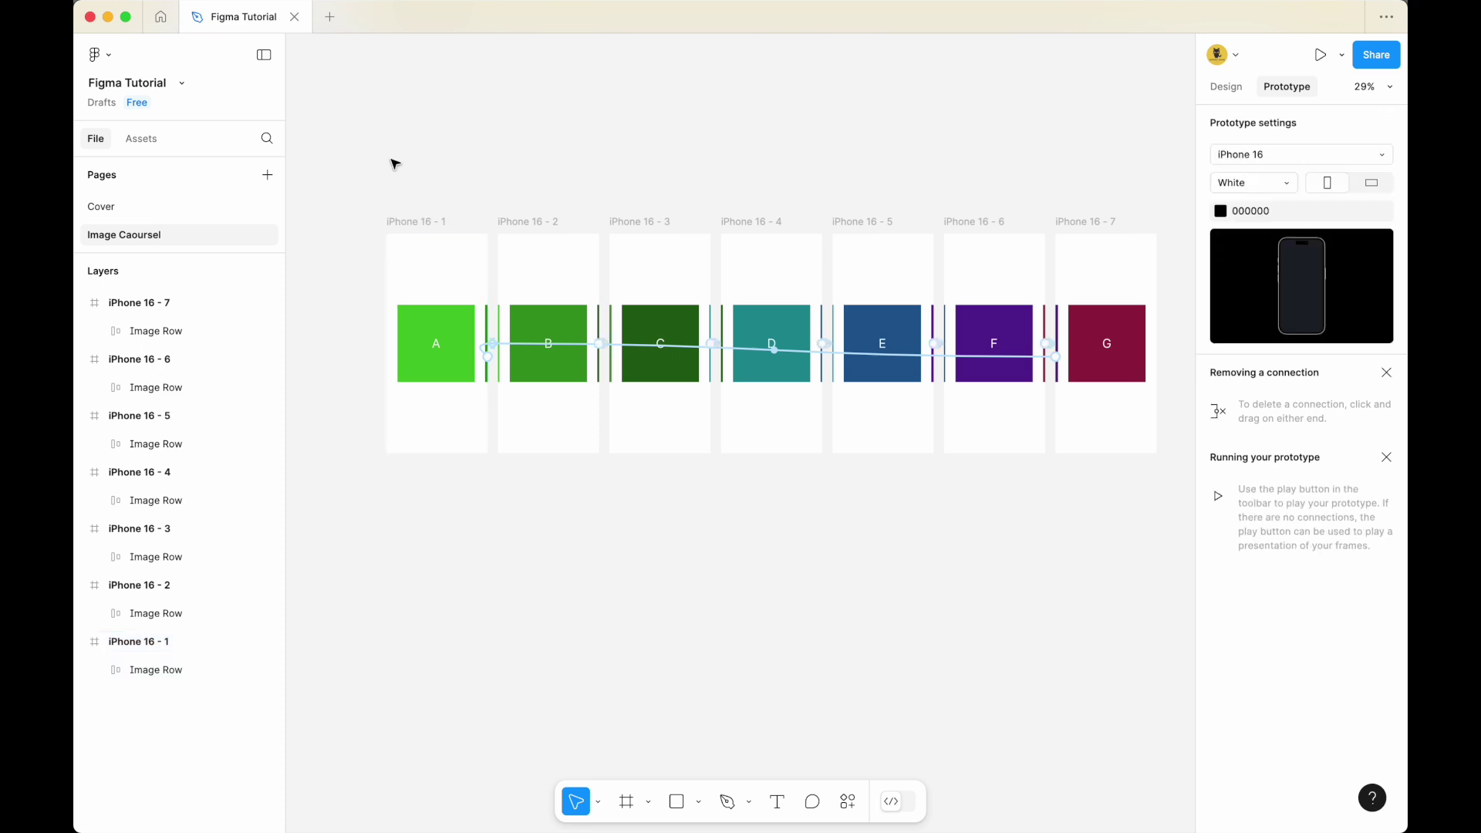
left_click(415, 221)
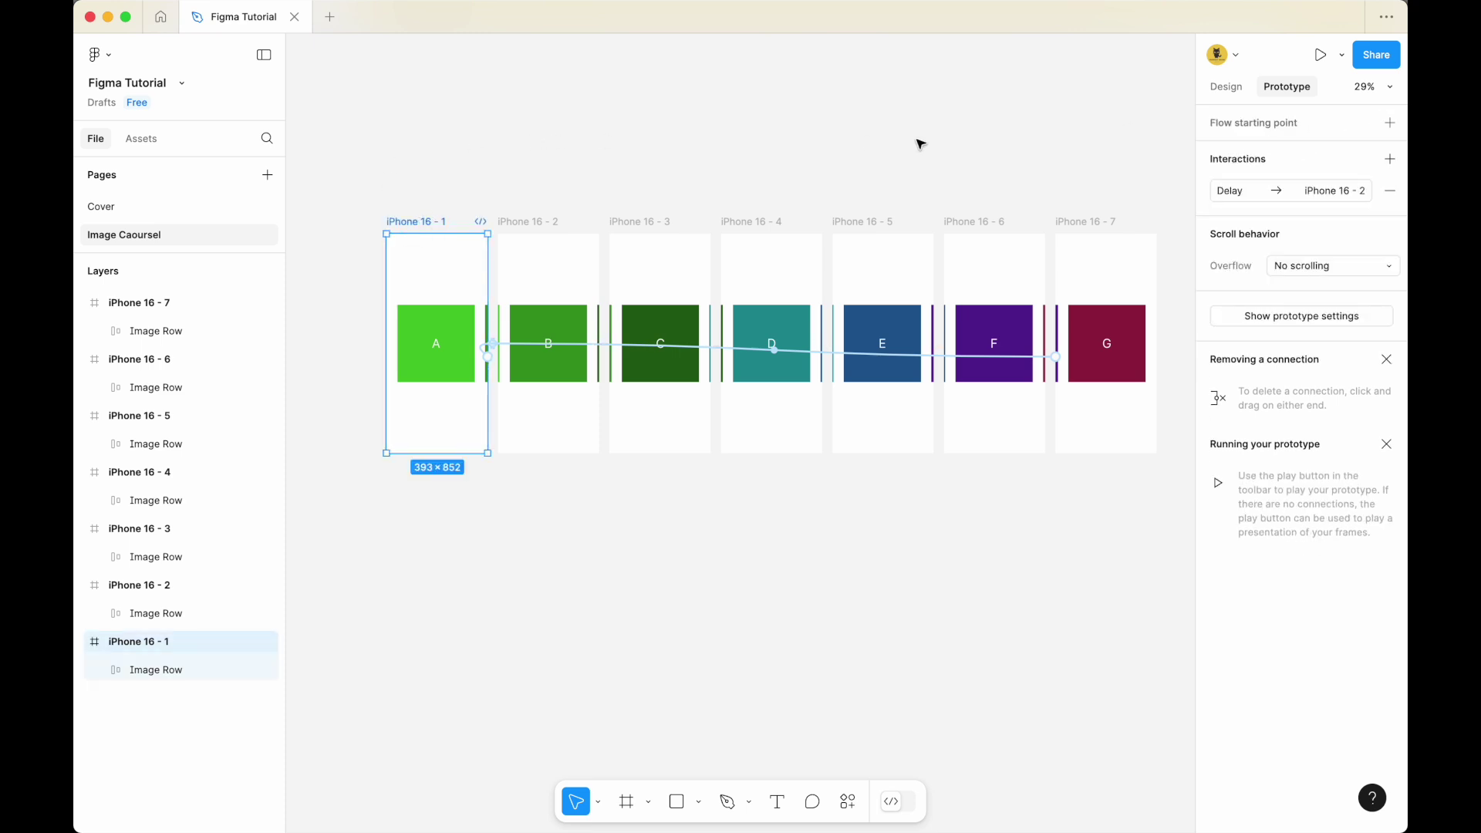
left_click(1244, 122)
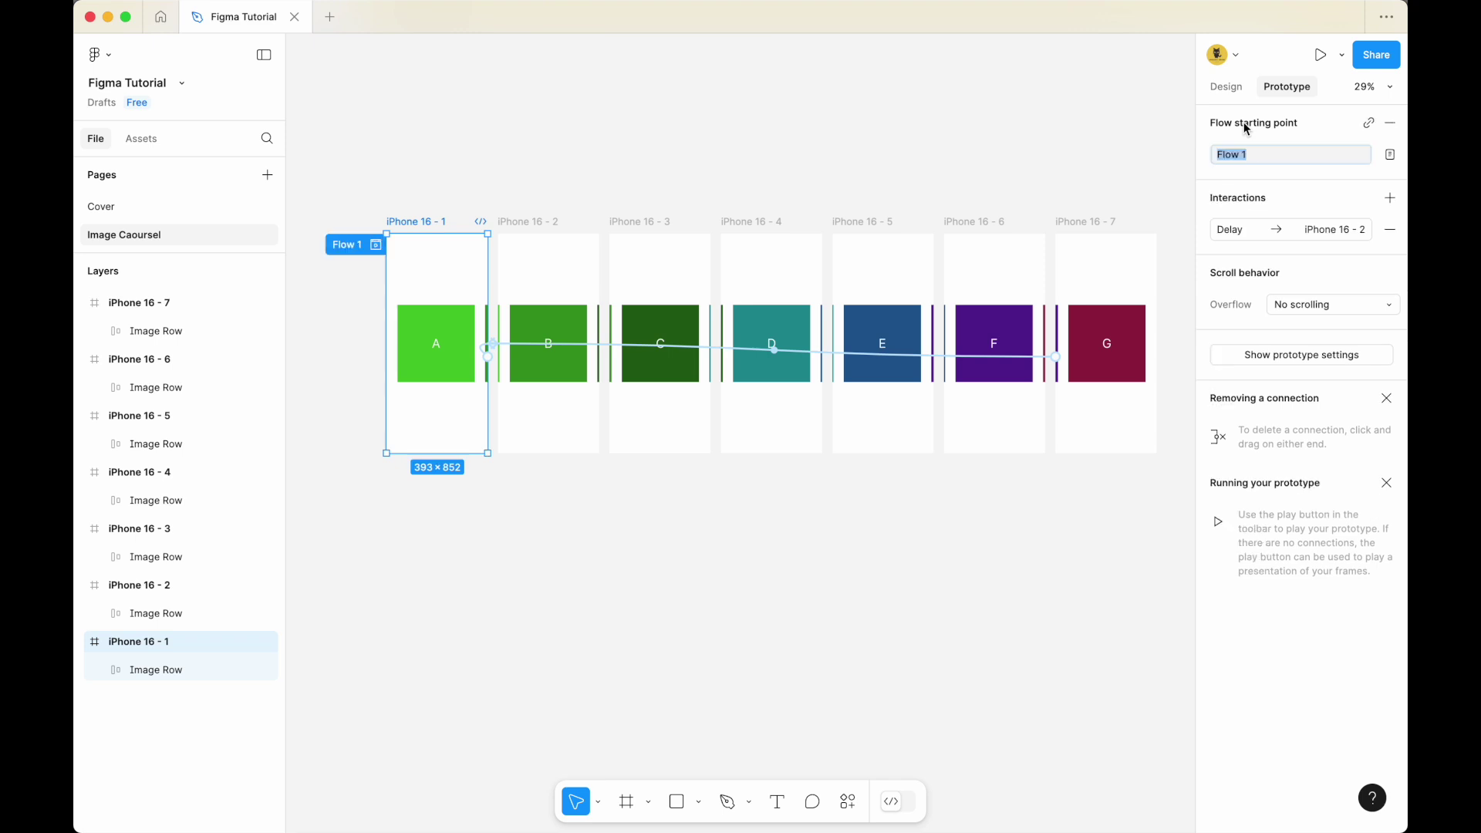
Rename the flow to 'Demo' and play its prototype in a separate tab
double_click(348, 249)
type("Demo")
key("Return")
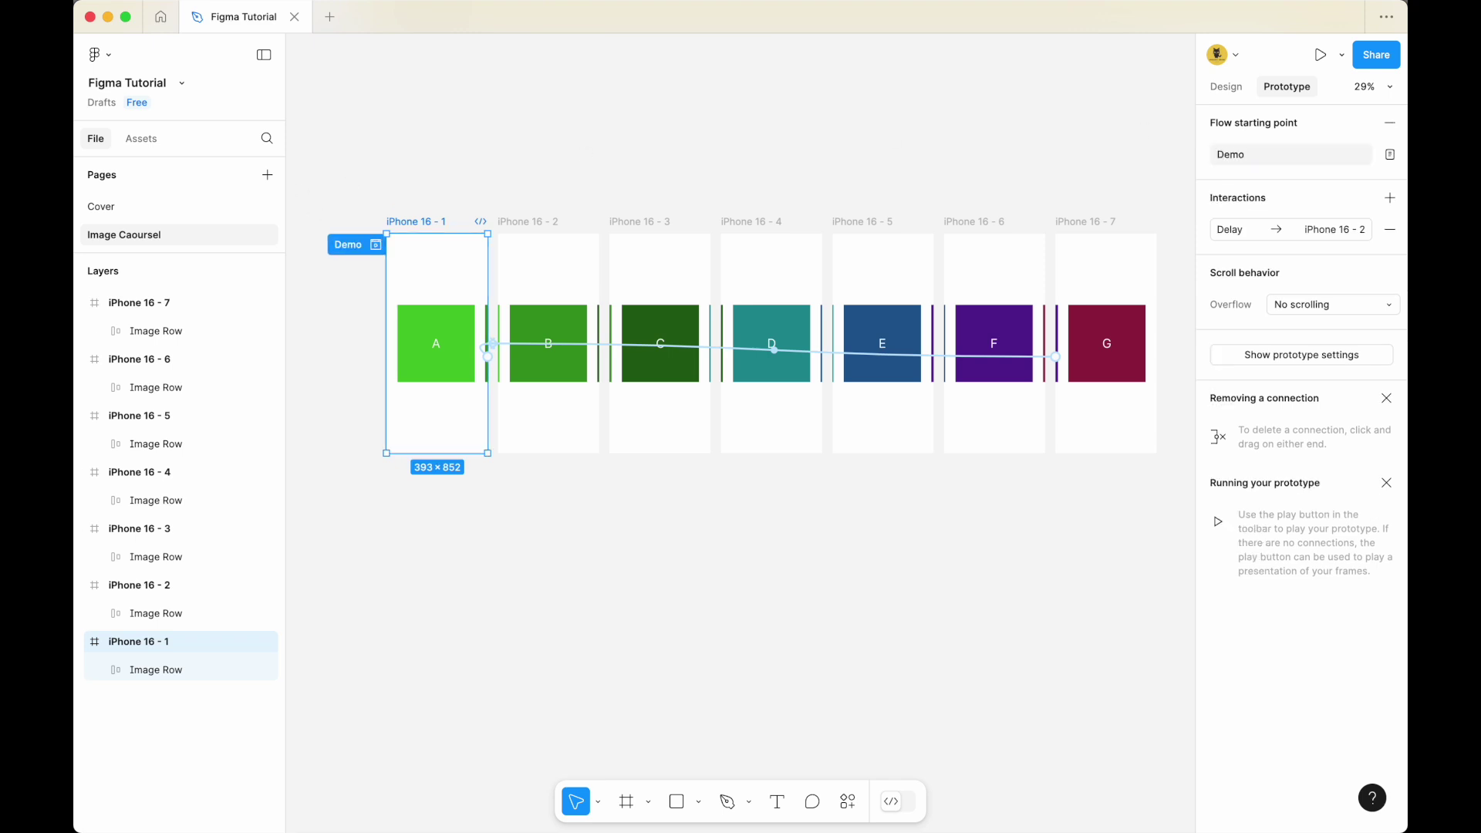
left_click(373, 245)
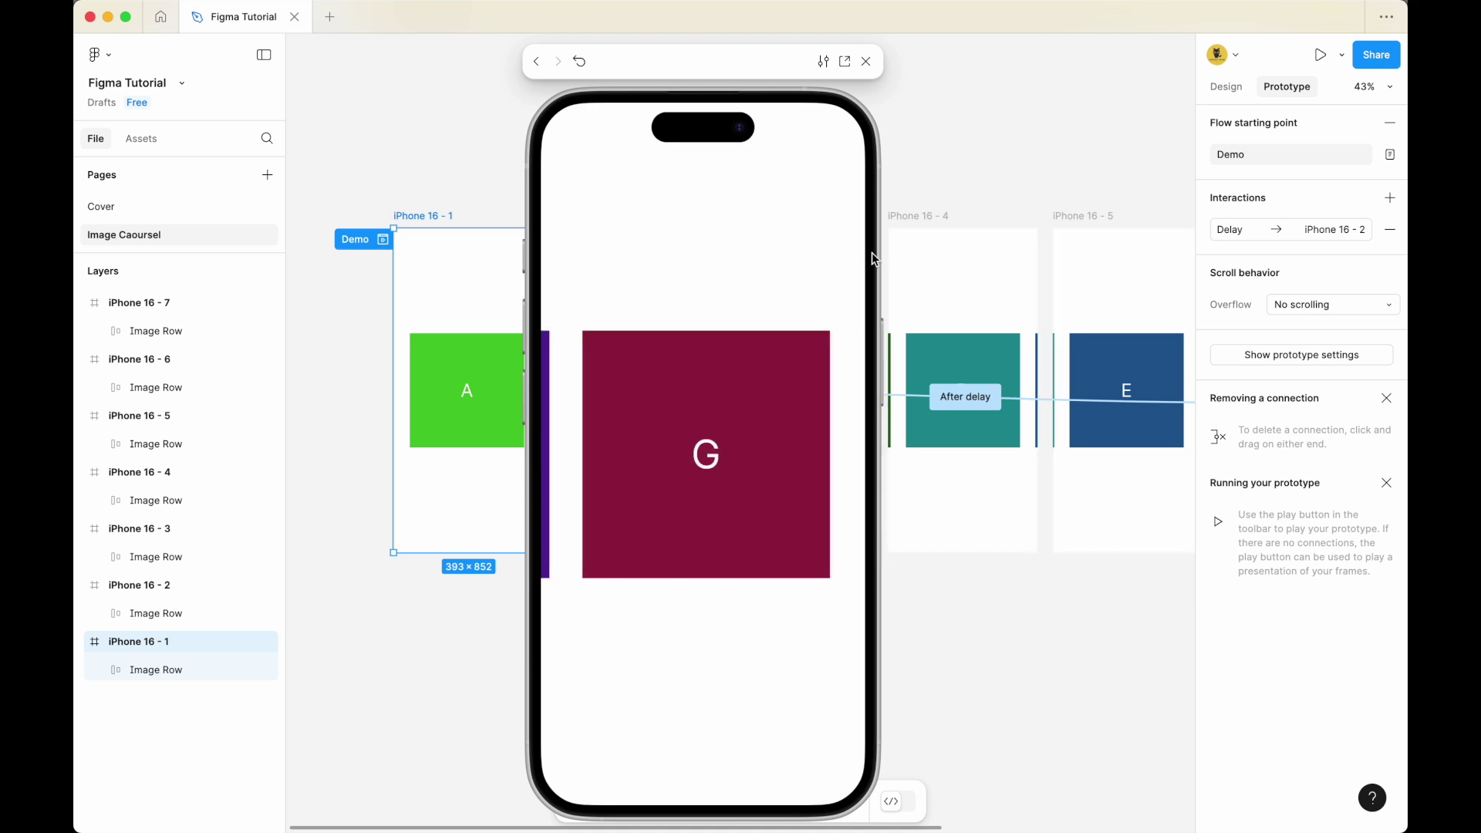
left_click(846, 61)
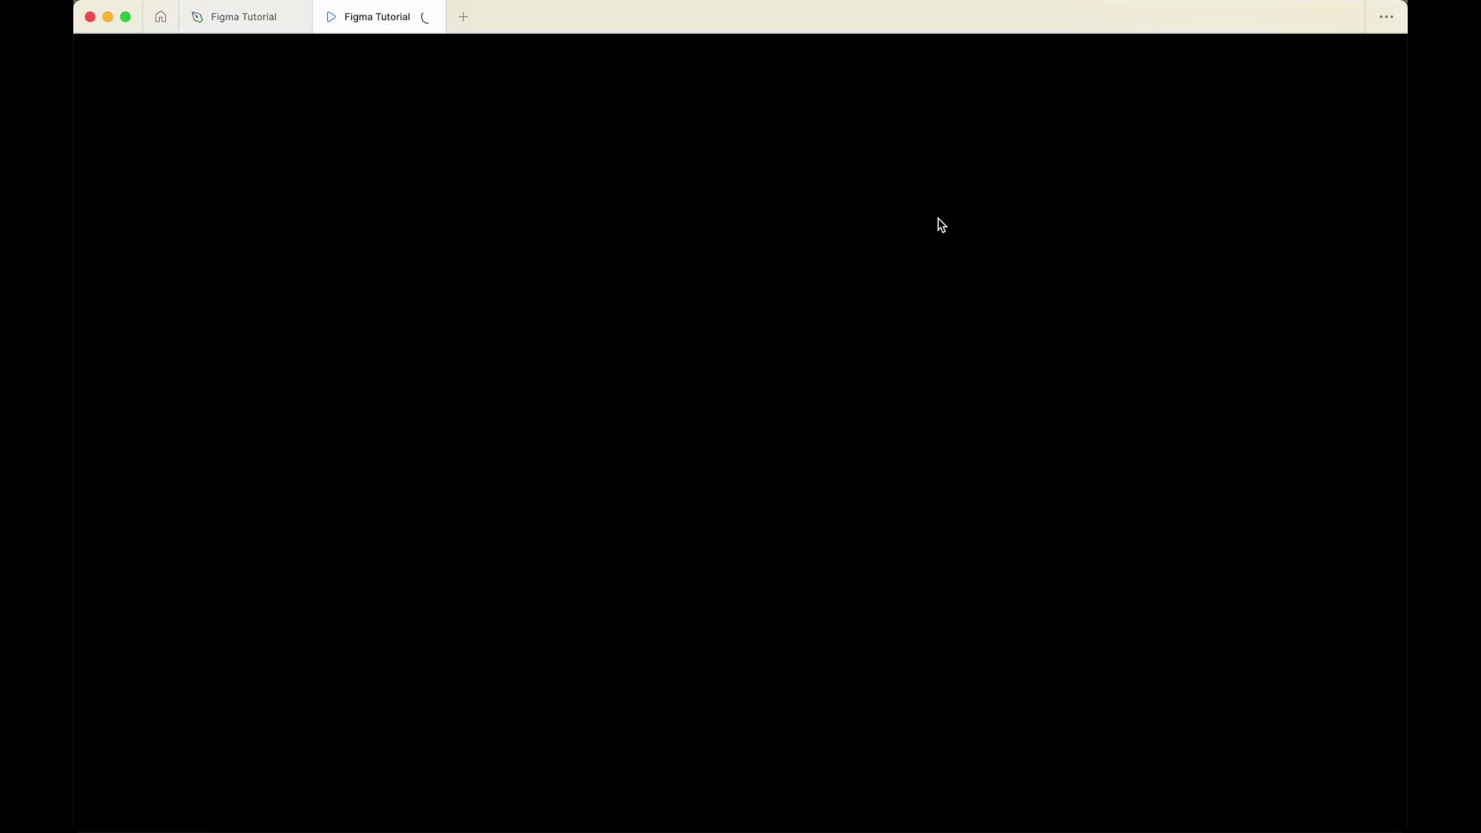